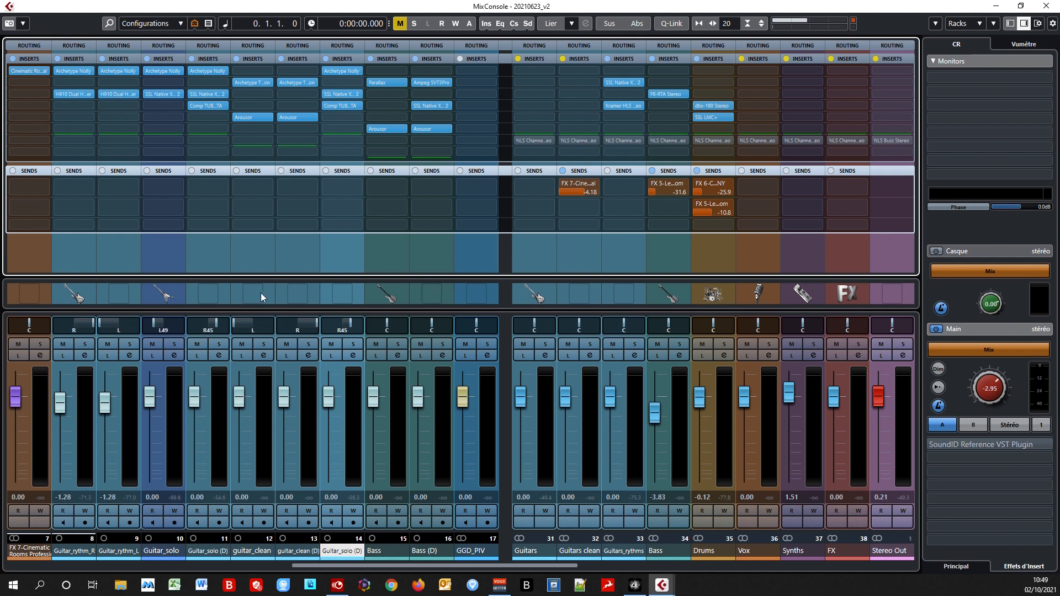
# Browse the factory track pictures available for the guitar_clean (D) channel, closing the browser without choosing one.
pyautogui.doubleClick(299, 293)
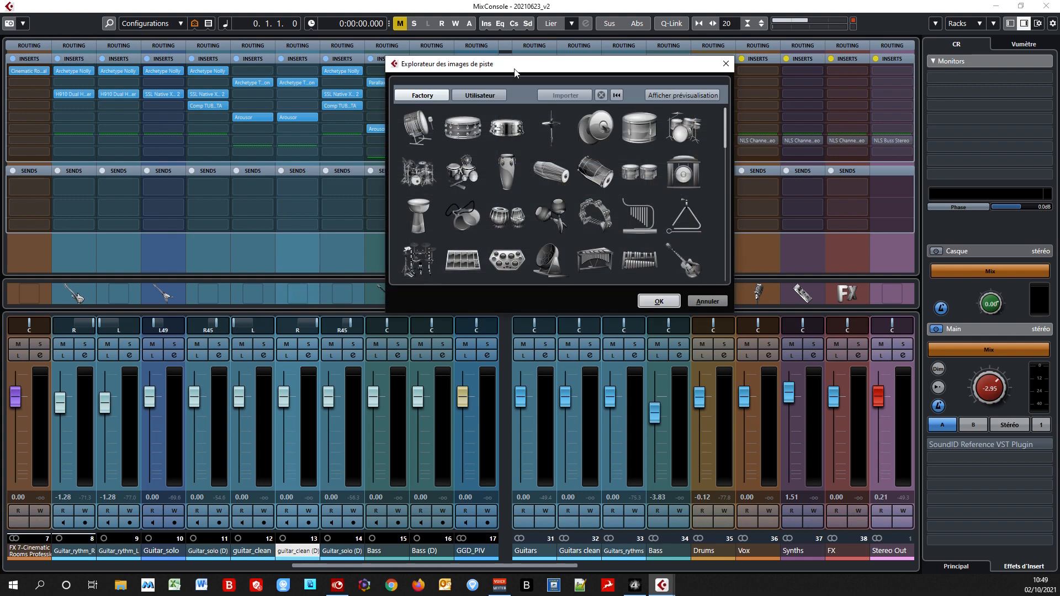
pyautogui.scroll(-10, 555, 191)
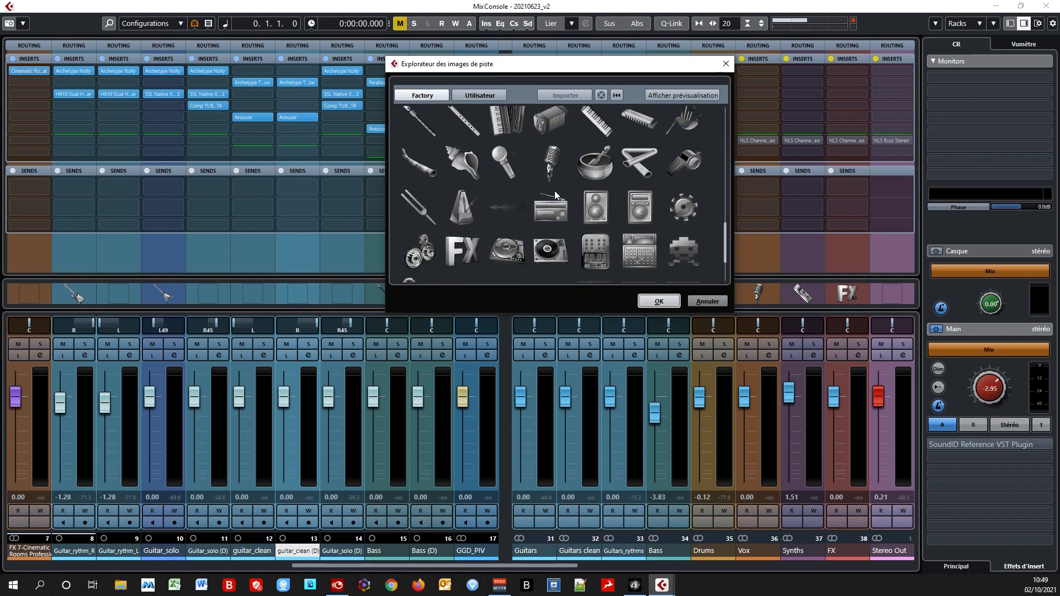
pyautogui.scroll(-2, 555, 190)
pyautogui.scroll(12, 554, 190)
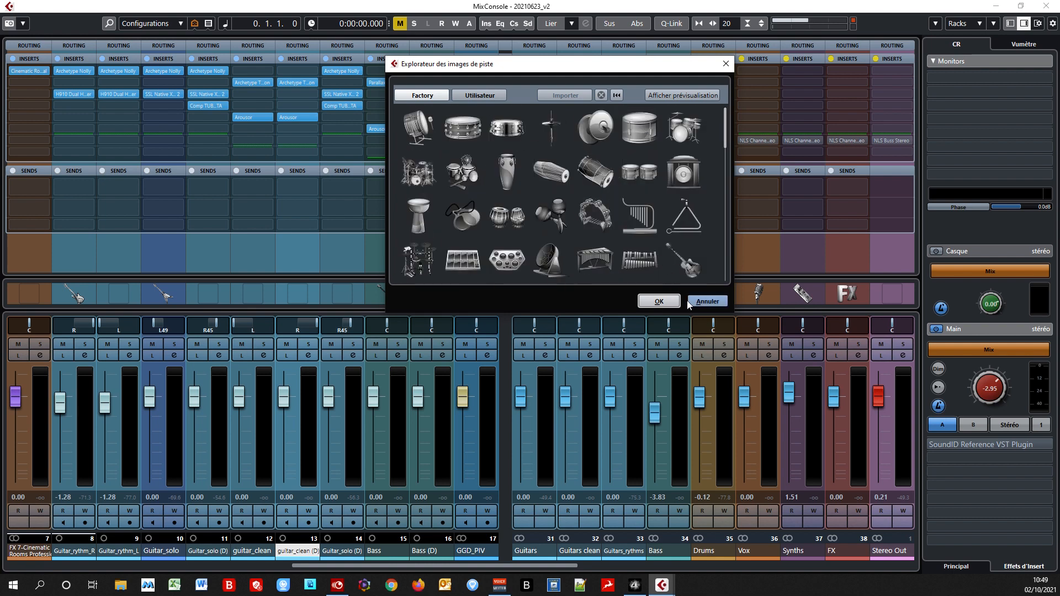
pyautogui.click(708, 301)
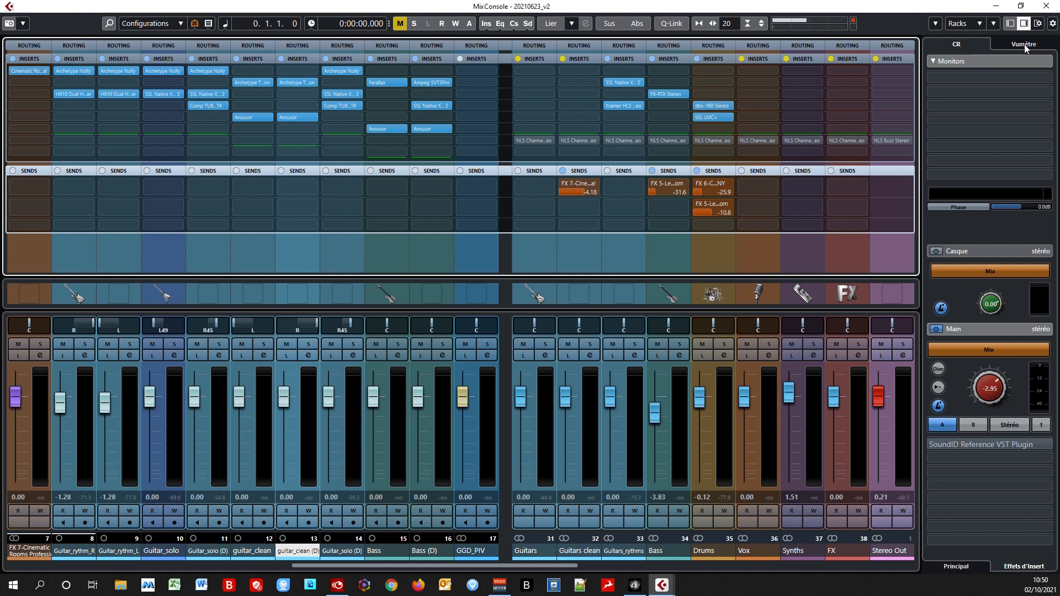
# Display the loudness meter and shrink the MixConsole window to about 60% of the screen width.
pyautogui.click(1025, 44)
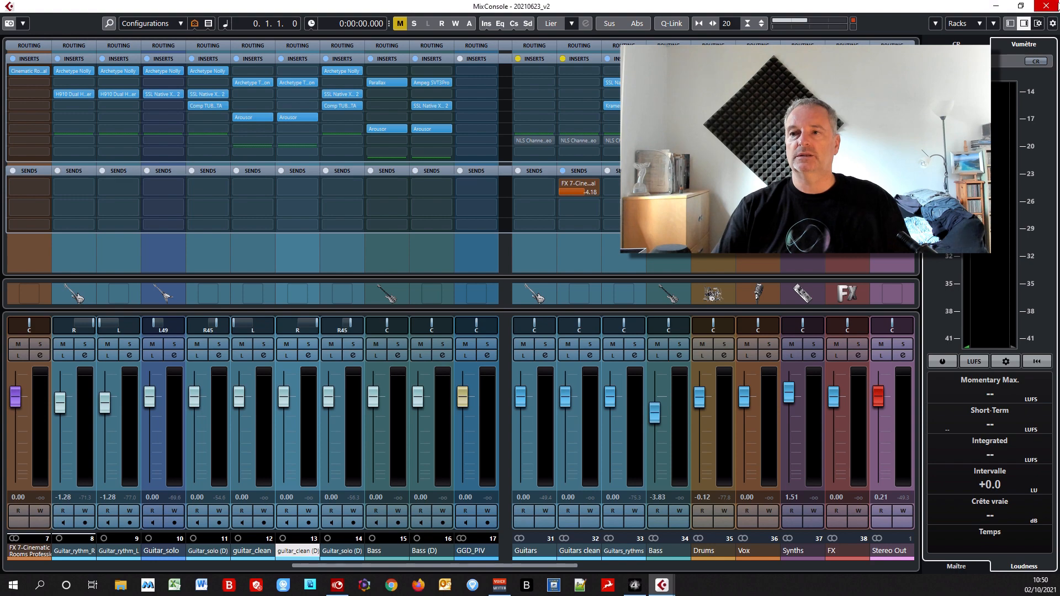
pyautogui.click(1020, 7)
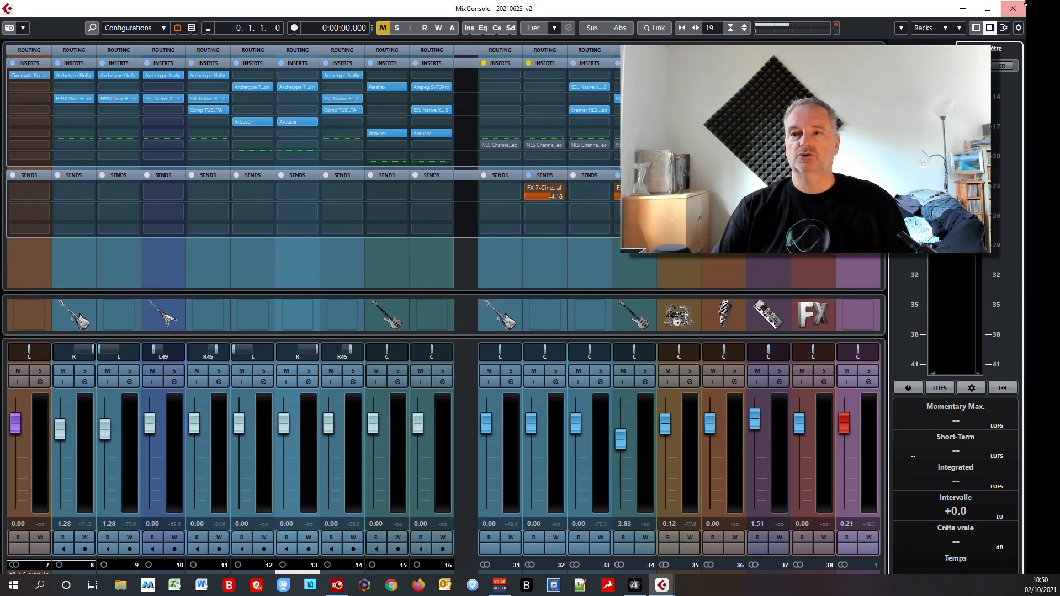
pyautogui.moveTo(1025, 3); pyautogui.dragTo(644, 86)
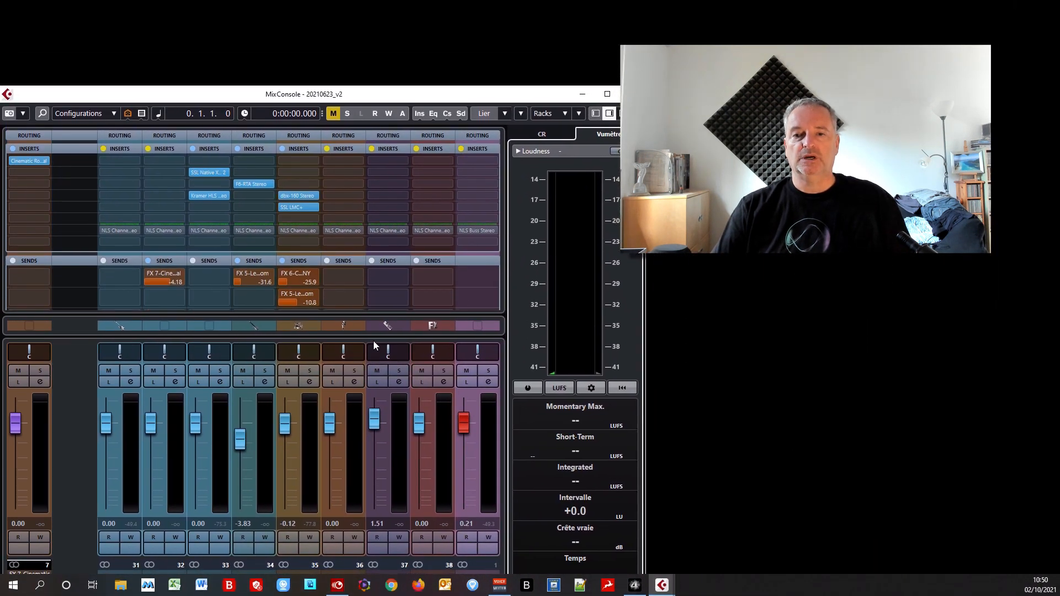
# Enlarge the channel picture row in the mixer and maximize the MixConsole window.
pyautogui.moveTo(376, 341)
pyautogui.mouseDown()
pyautogui.moveTo(365, 395)
pyautogui.moveTo(368, 338)
pyautogui.mouseUp()
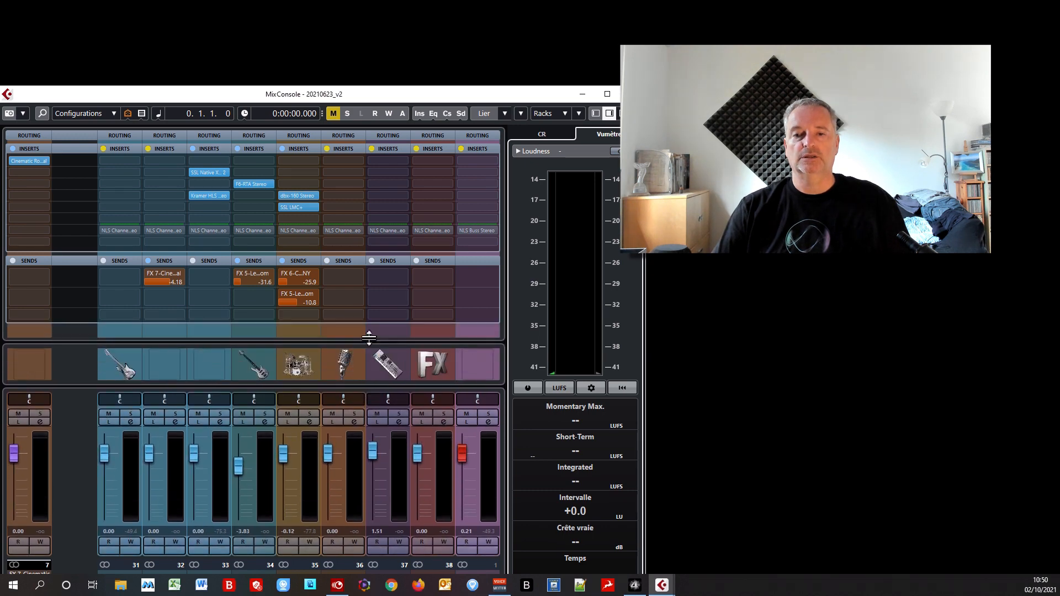
pyautogui.click(608, 94)
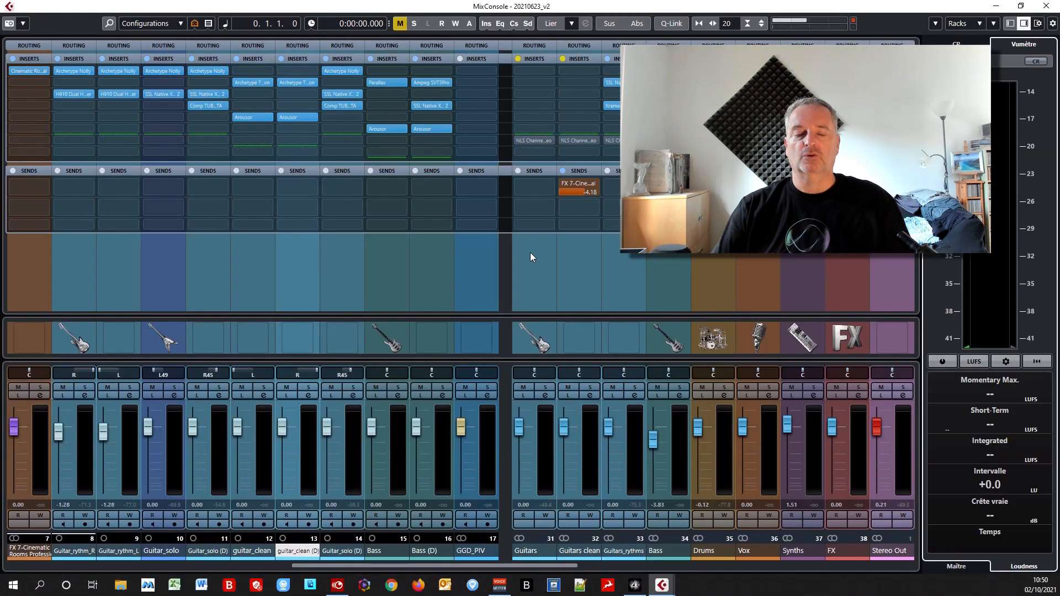
pyautogui.moveTo(403, 227)
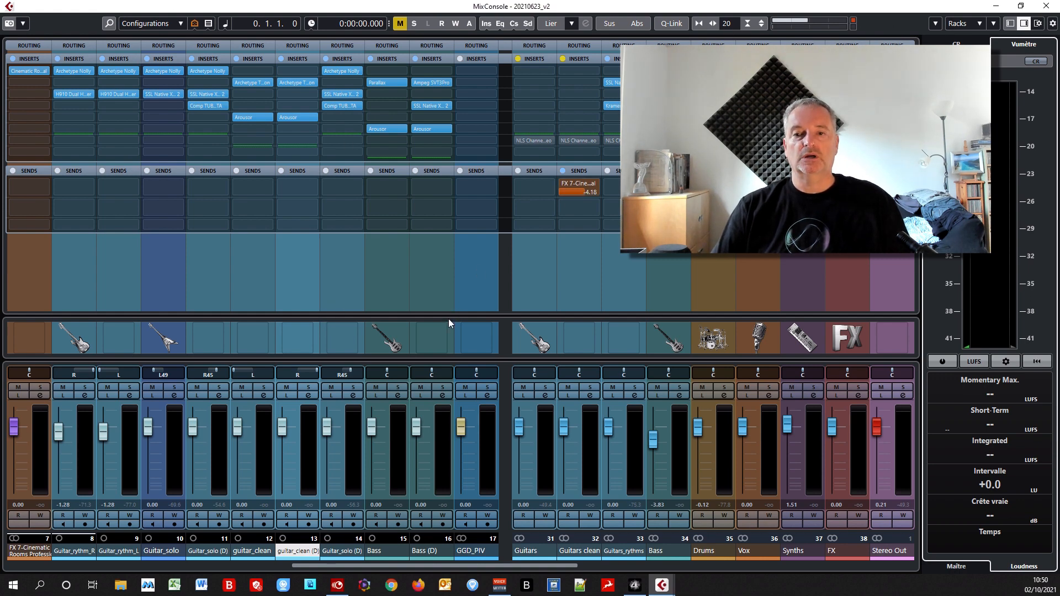
pyautogui.moveTo(452, 315); pyautogui.dragTo(450, 324)
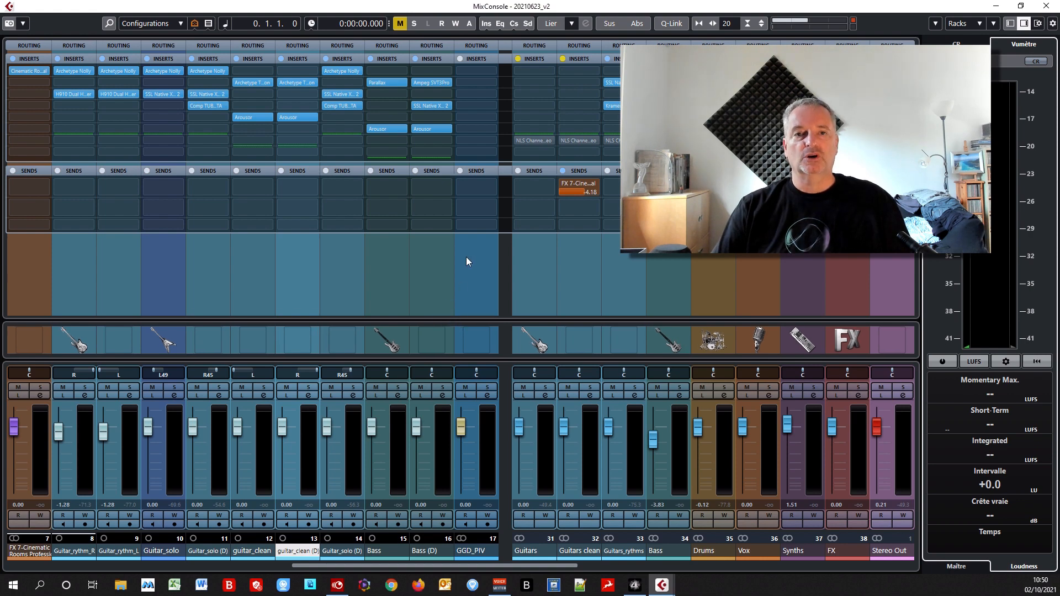
# Save three snapshots of the MixConsole and display the list of snapshots.
pyautogui.click(9, 24)
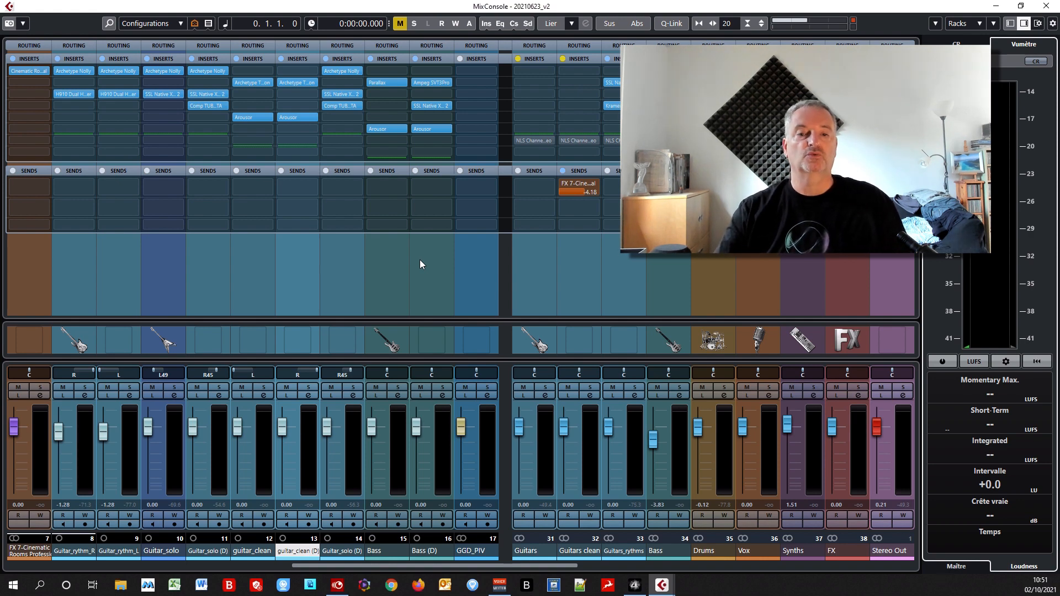
pyautogui.moveTo(280, 208)
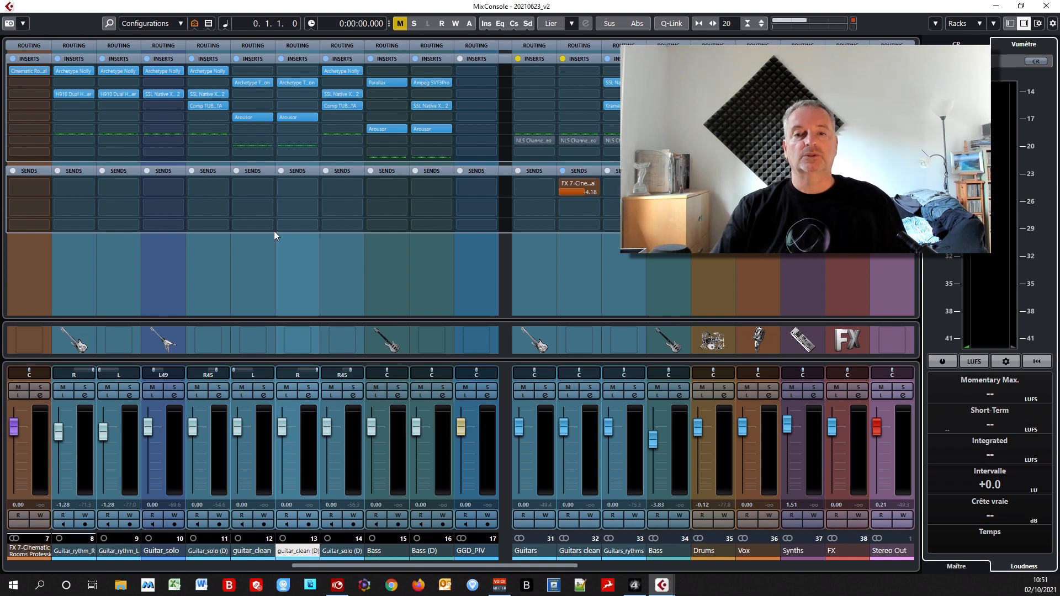
pyautogui.click(24, 24)
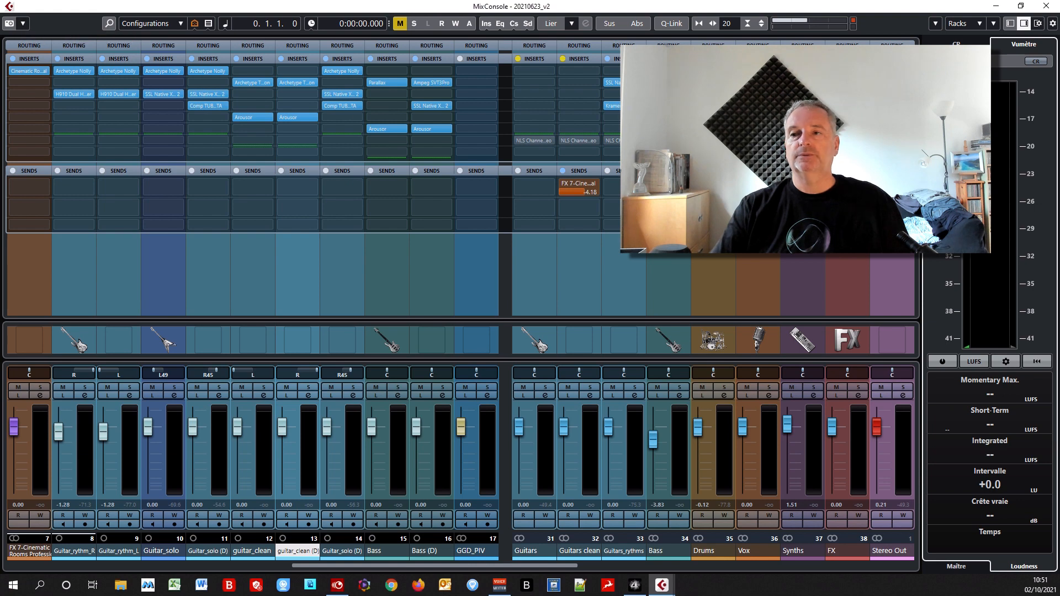
pyautogui.click(1010, 26)
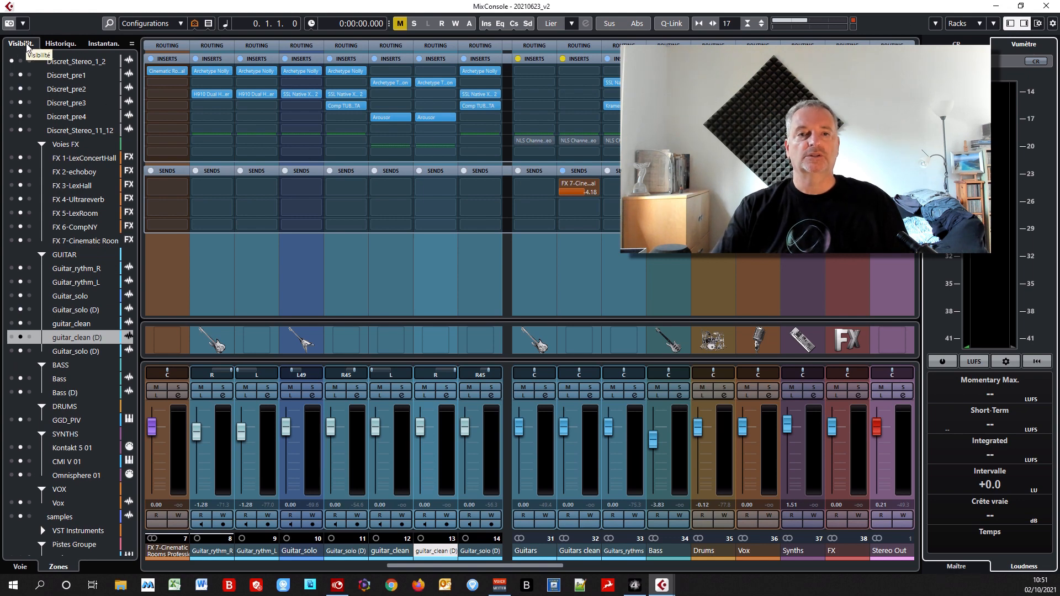
pyautogui.click(102, 44)
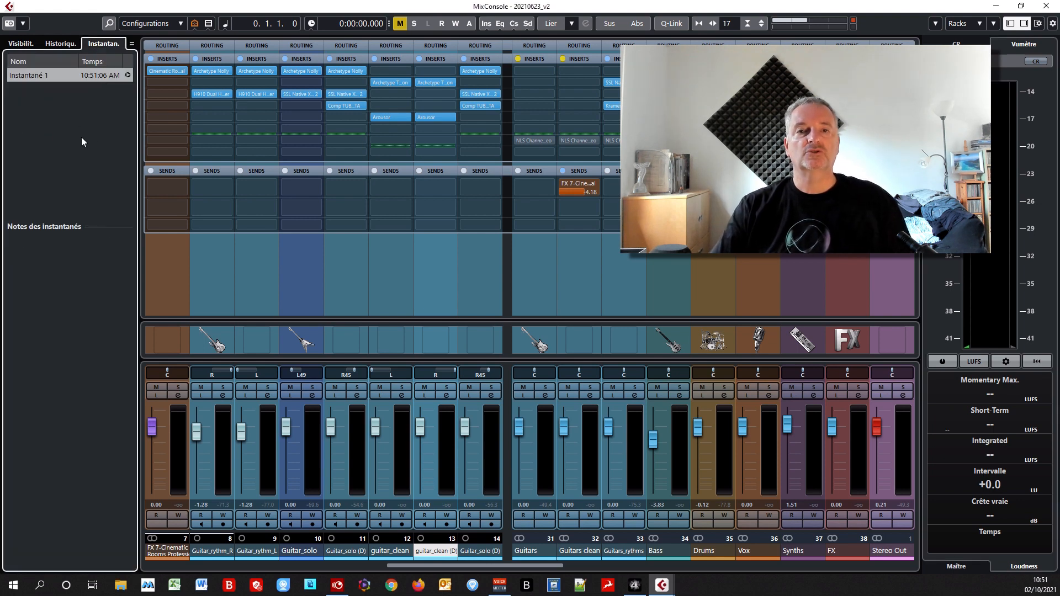
pyautogui.click(10, 25)
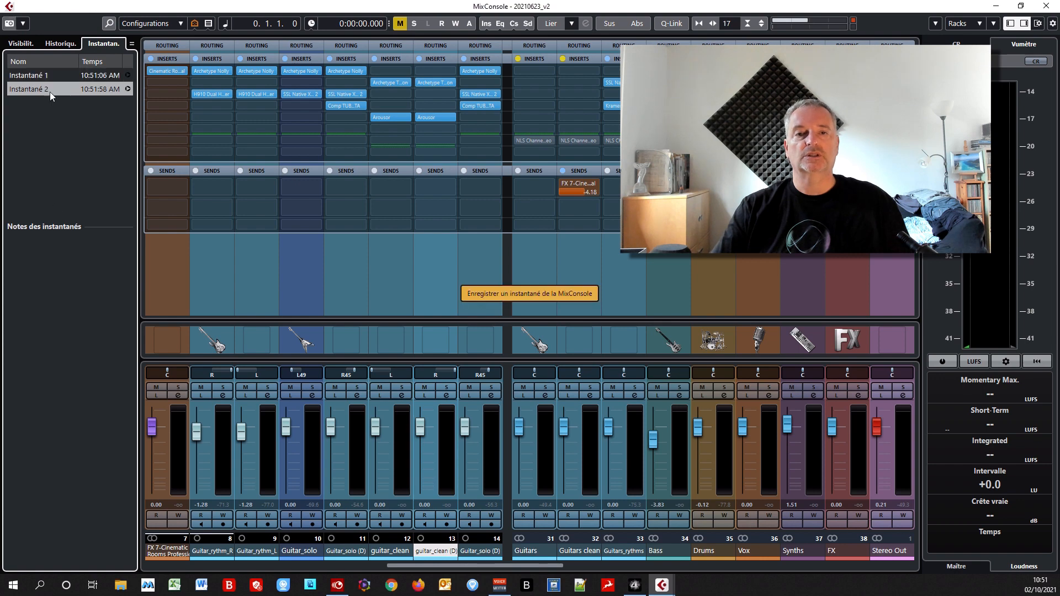
pyautogui.click(10, 24)
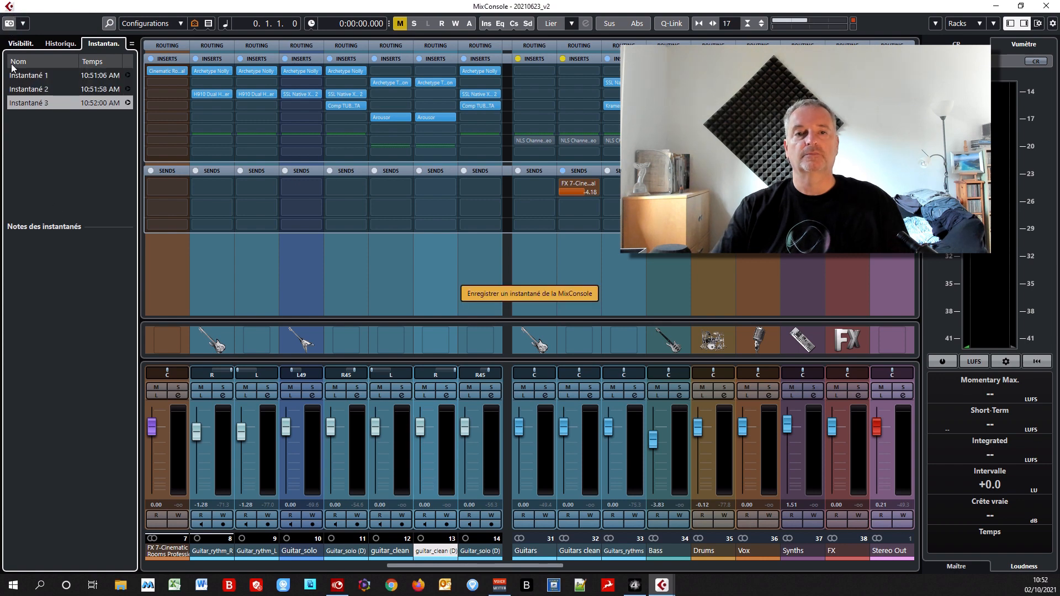
# Recall the saved snapshots one after another: Instantané 2, Instantané 1 and Instantané 3.
pyautogui.click(104, 90)
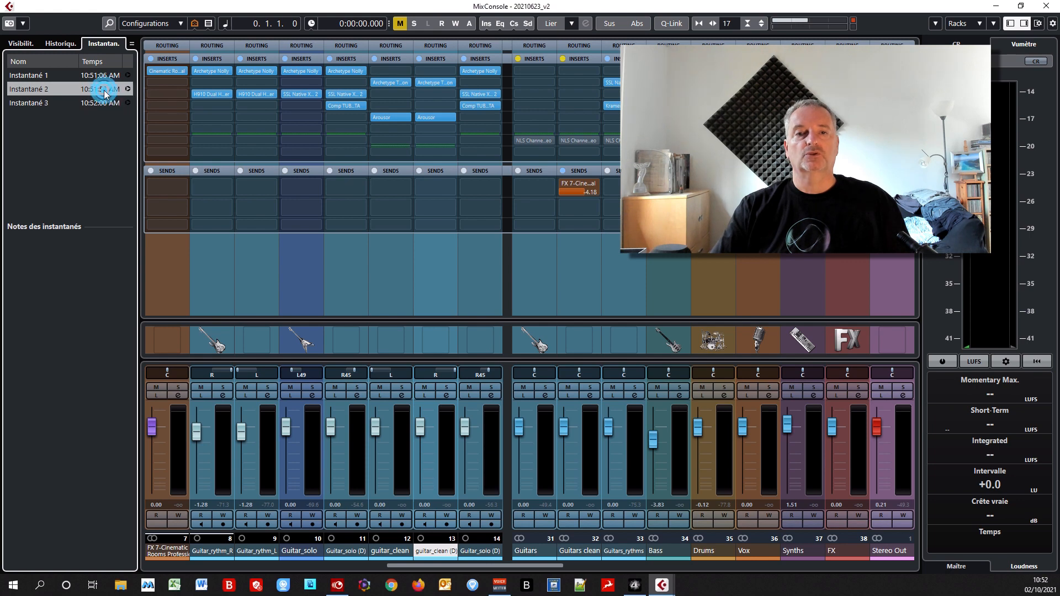
pyautogui.doubleClick(53, 75)
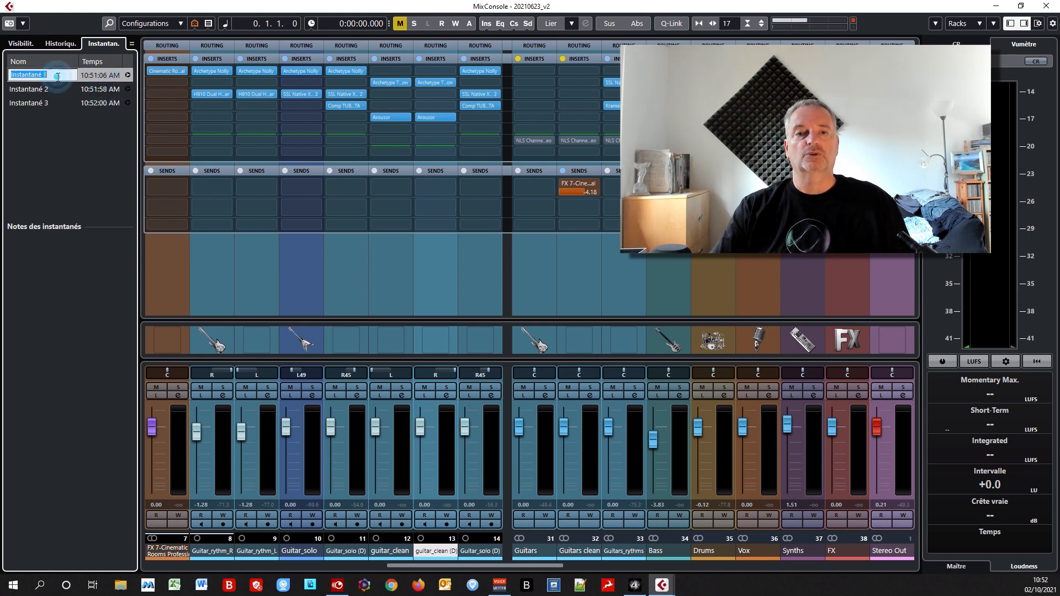
pyautogui.click(58, 90)
pyautogui.click(59, 104)
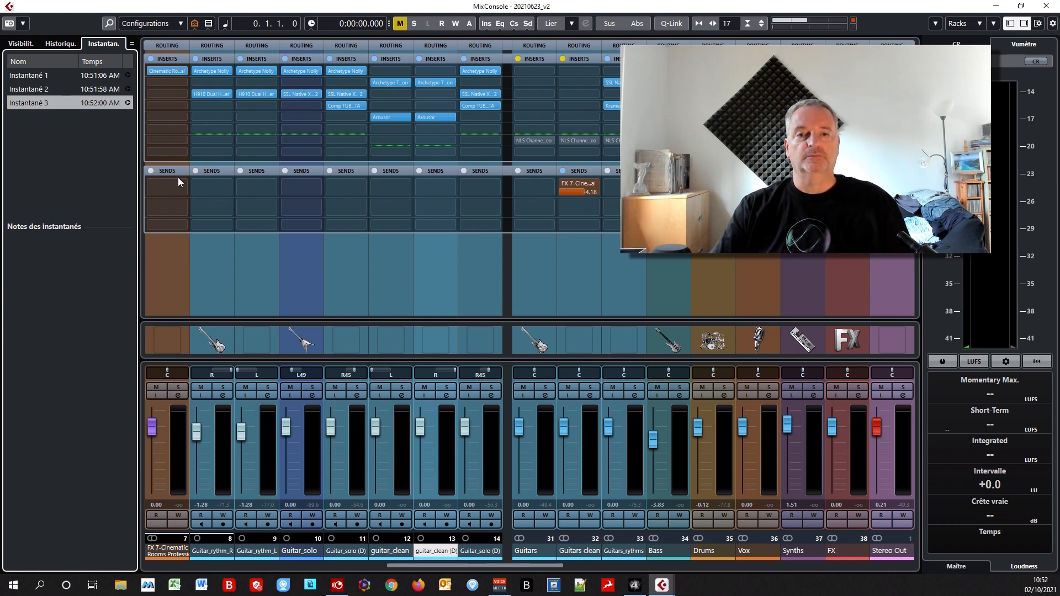
# Delete all three saved snapshots from the snapshot list.
pyautogui.press('Delete')
pyautogui.press('Delete')
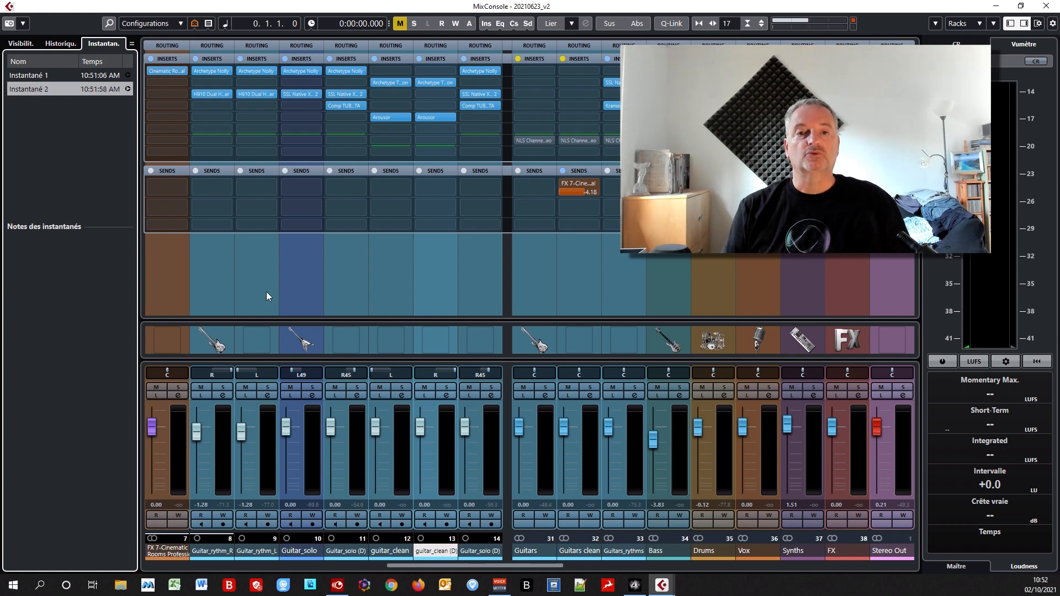
pyautogui.press('Delete')
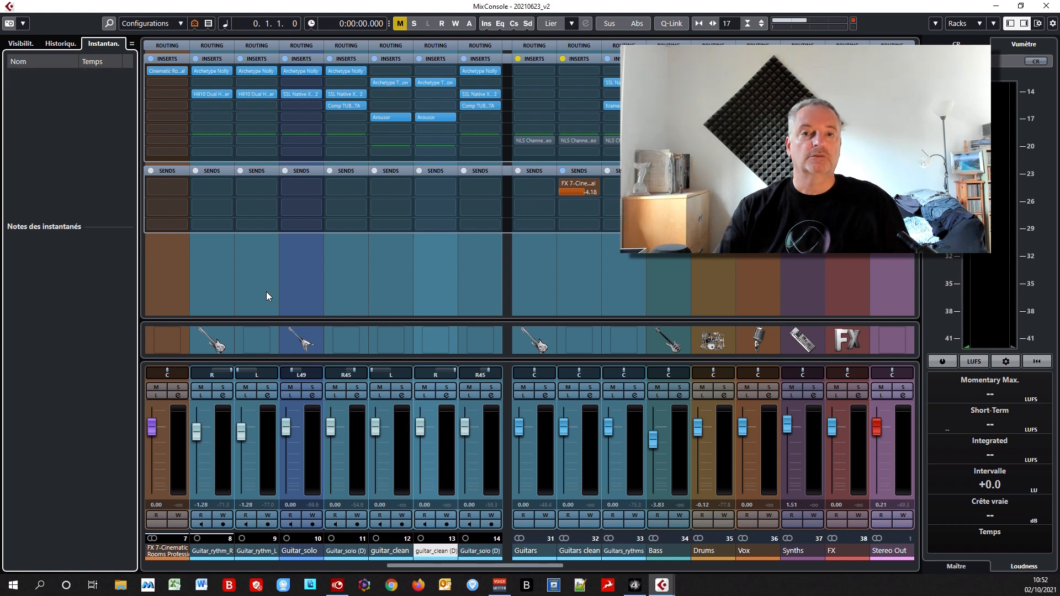
# Show the channel visibility list and review the recall options in the MixConsole snapshot loading settings.
pyautogui.click(18, 49)
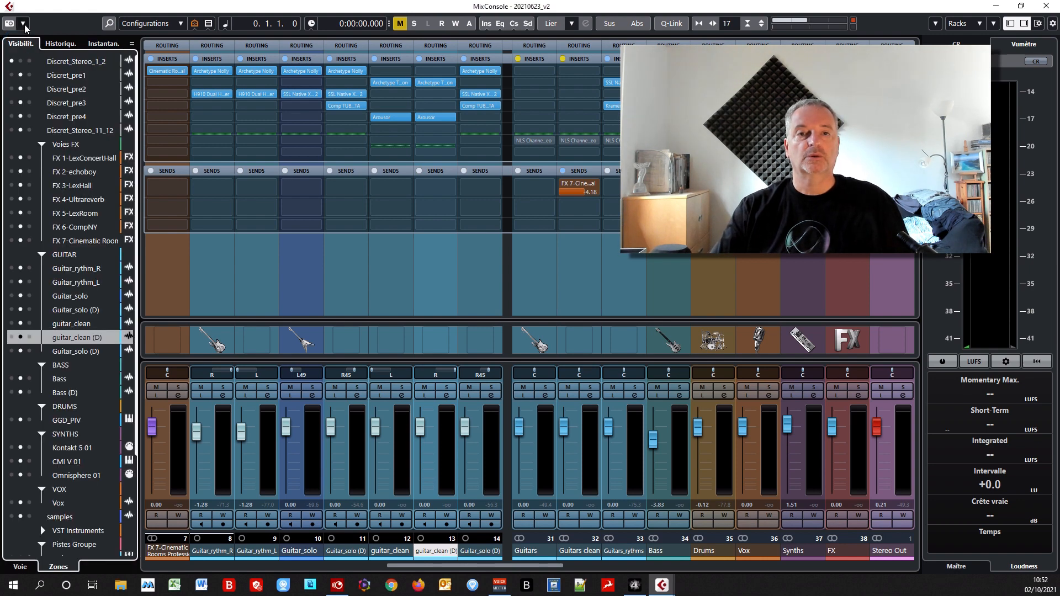
pyautogui.click(24, 24)
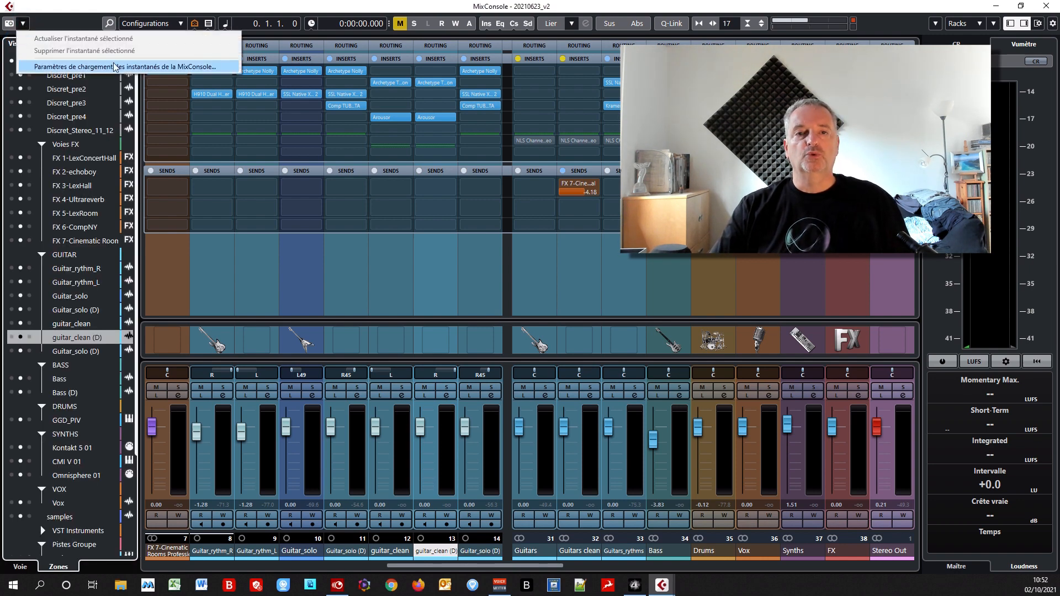
pyautogui.click(152, 69)
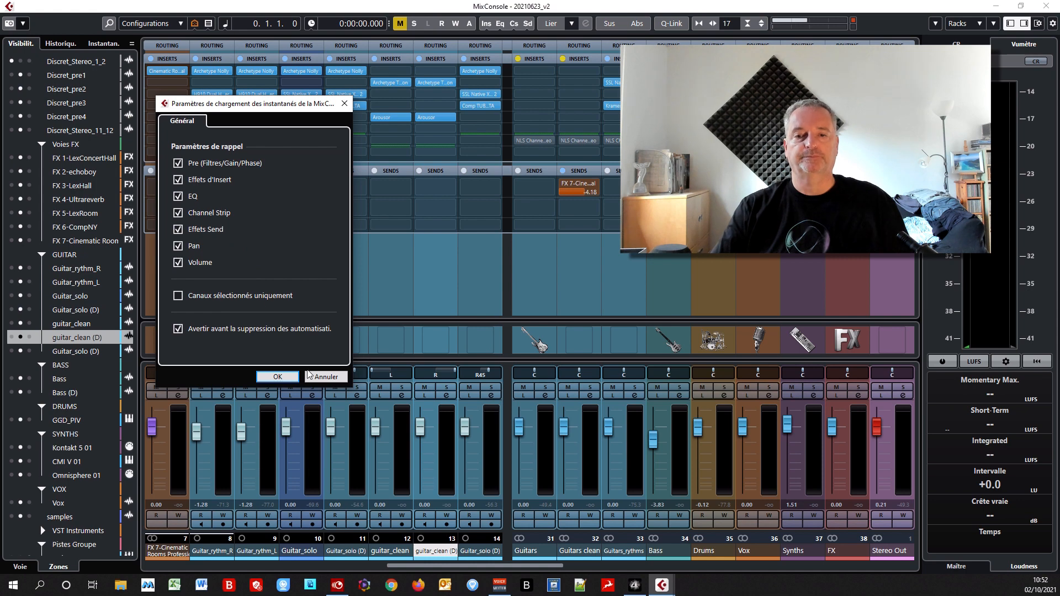
pyautogui.click(277, 376)
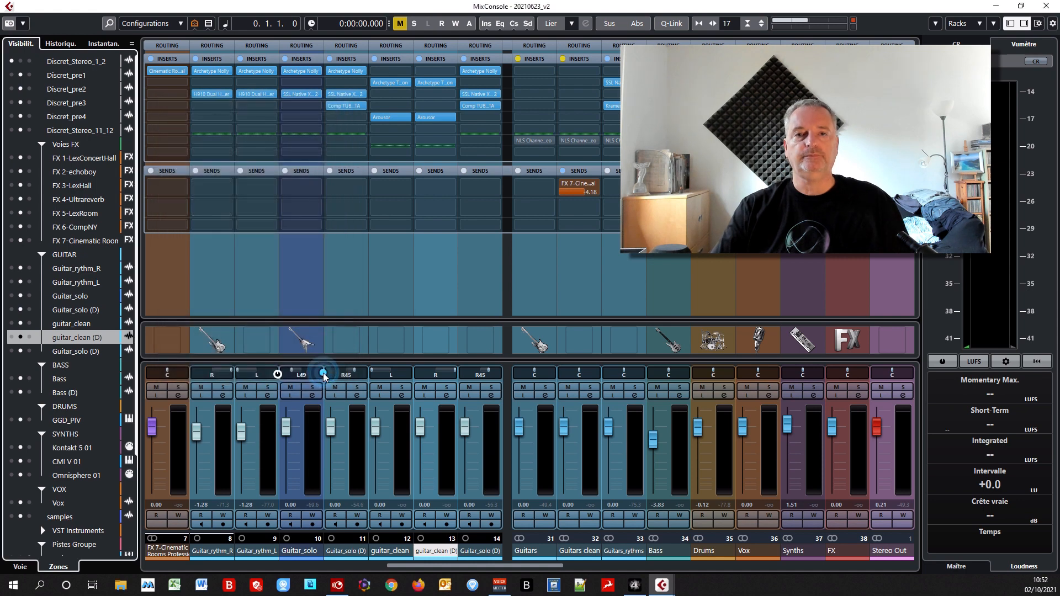
# Load the saved channel visibility configuration mix_compo_guitar1.
pyautogui.click(181, 25)
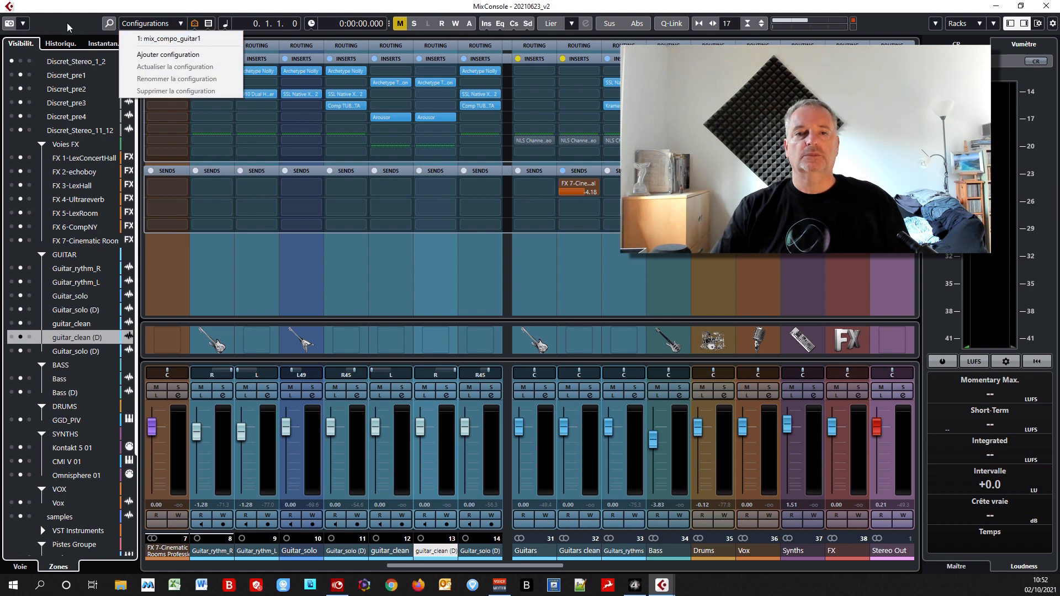
pyautogui.click(167, 39)
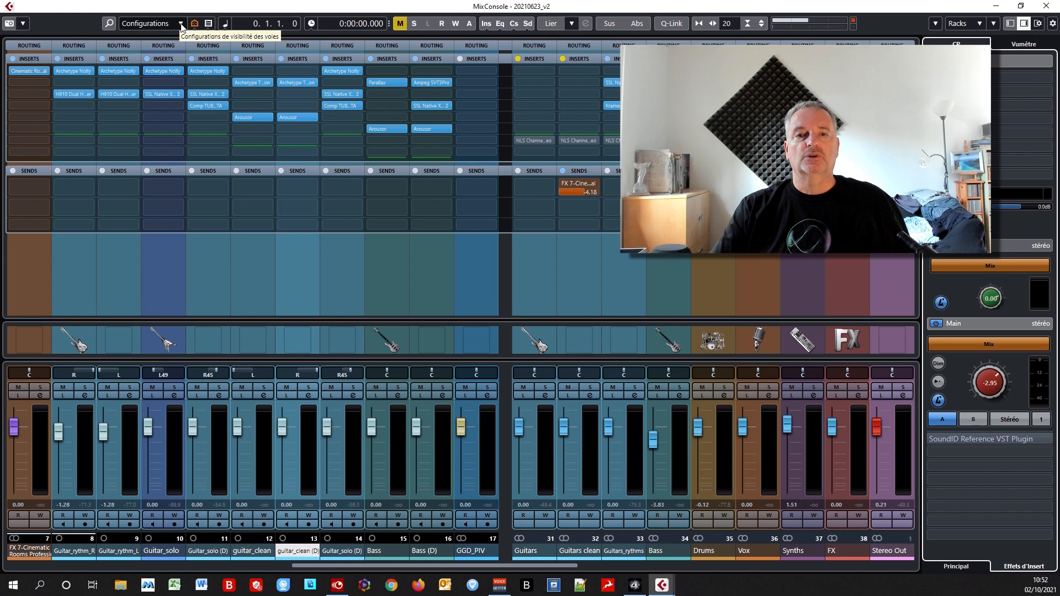
pyautogui.click(181, 24)
# Examine the available commands for showing and hiding mixer channels.
pyautogui.click(196, 25)
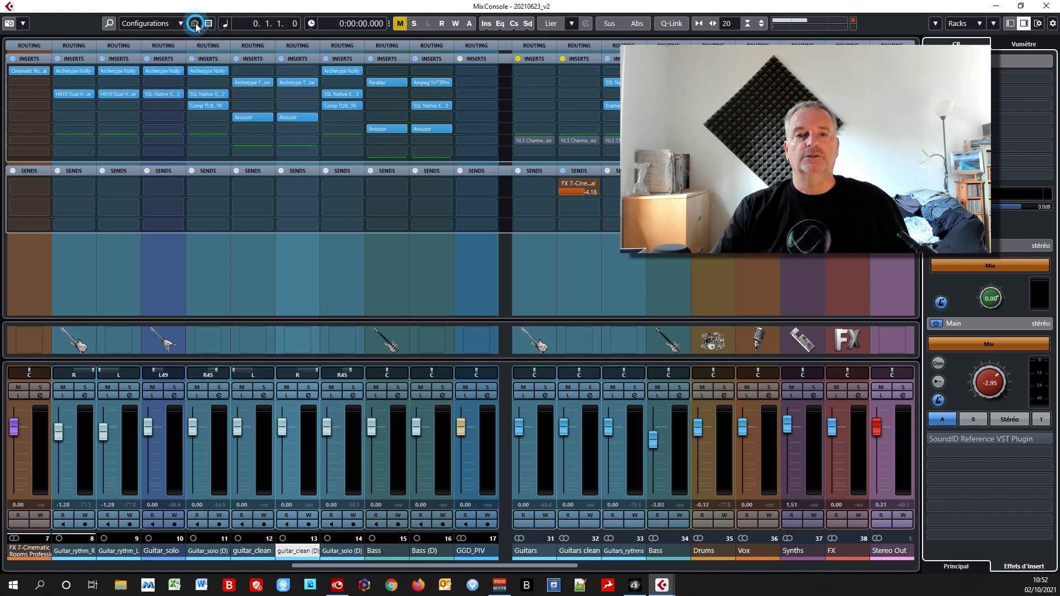
pyautogui.click(196, 25)
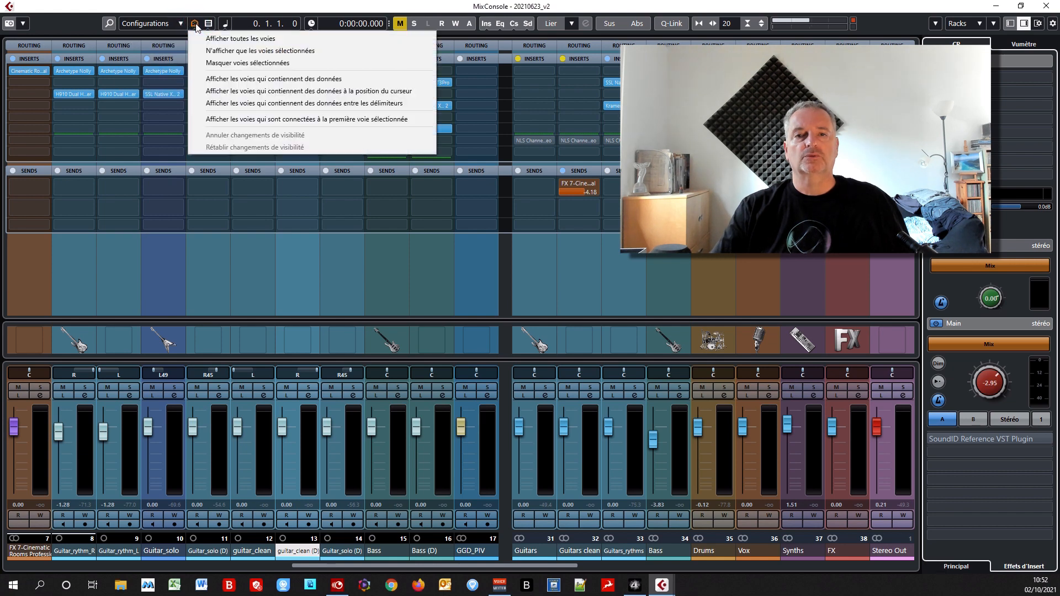
pyautogui.click(209, 24)
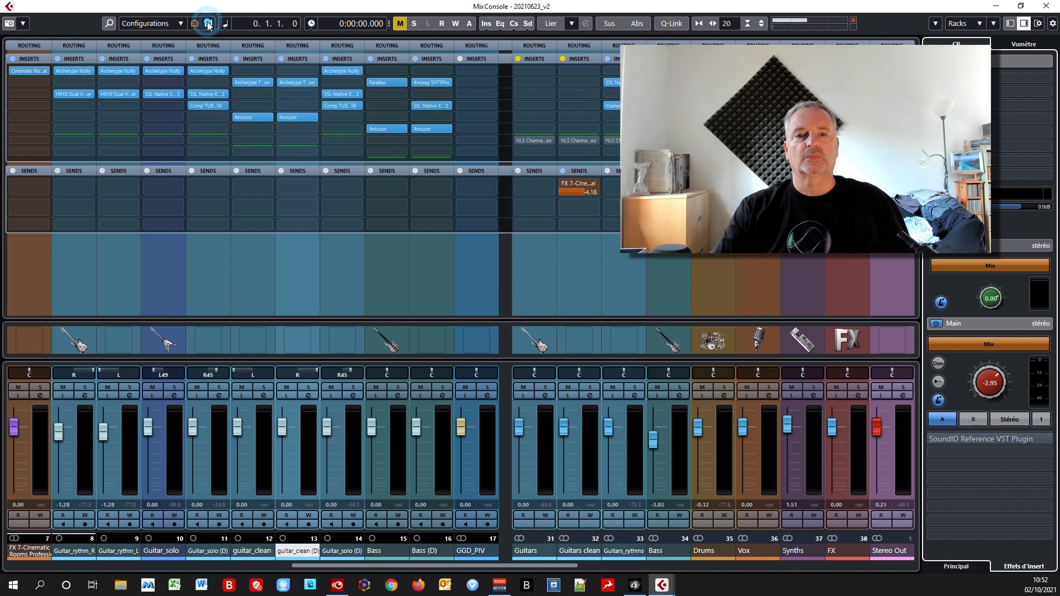
# Filter the channel types so that only the group channels (Voies de Groupe) are shown.
pyautogui.click(208, 24)
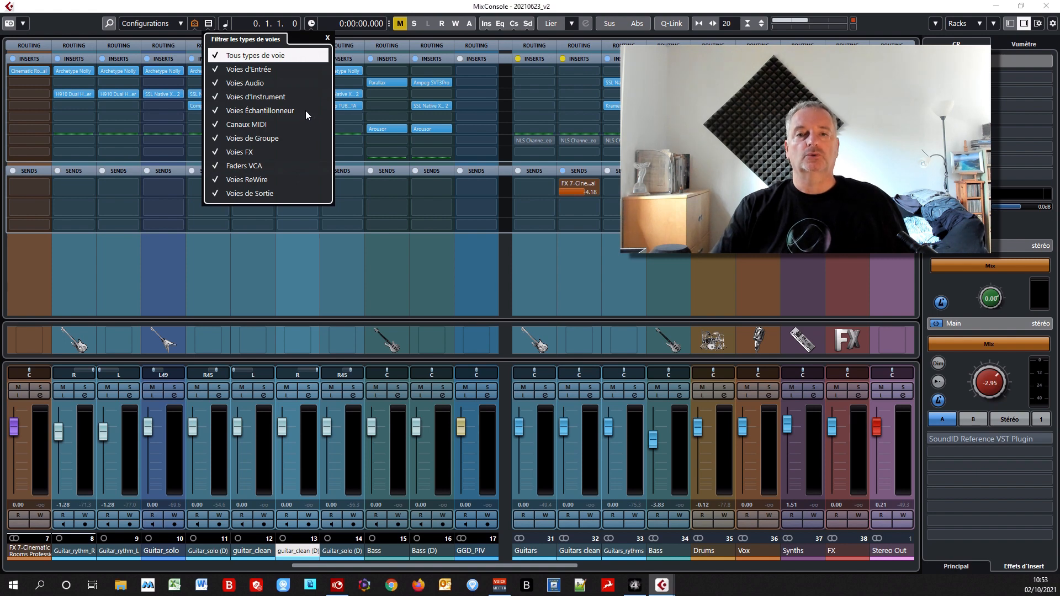
pyautogui.click(217, 57)
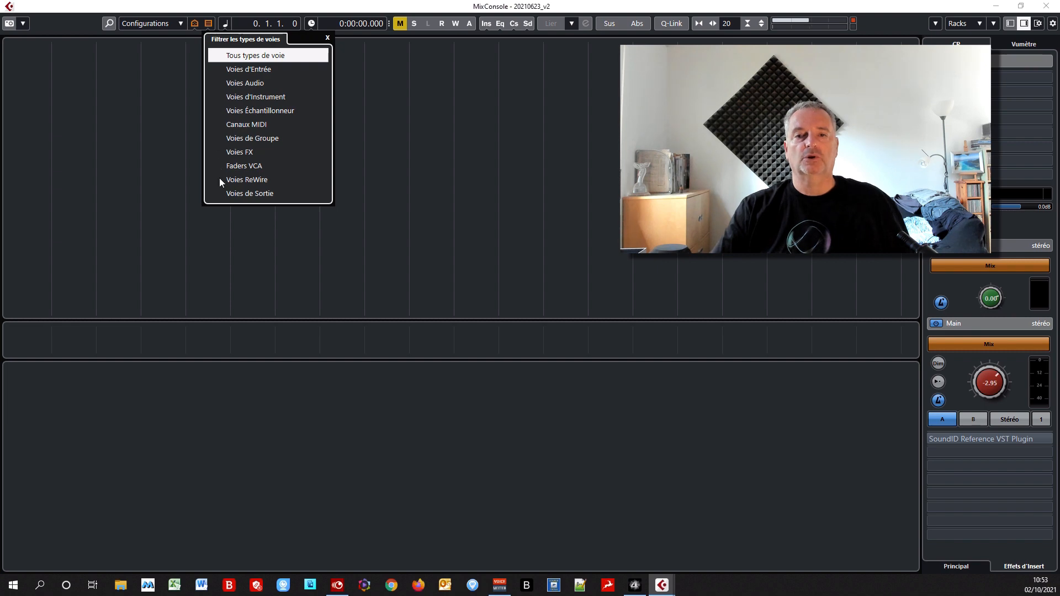
pyautogui.click(216, 138)
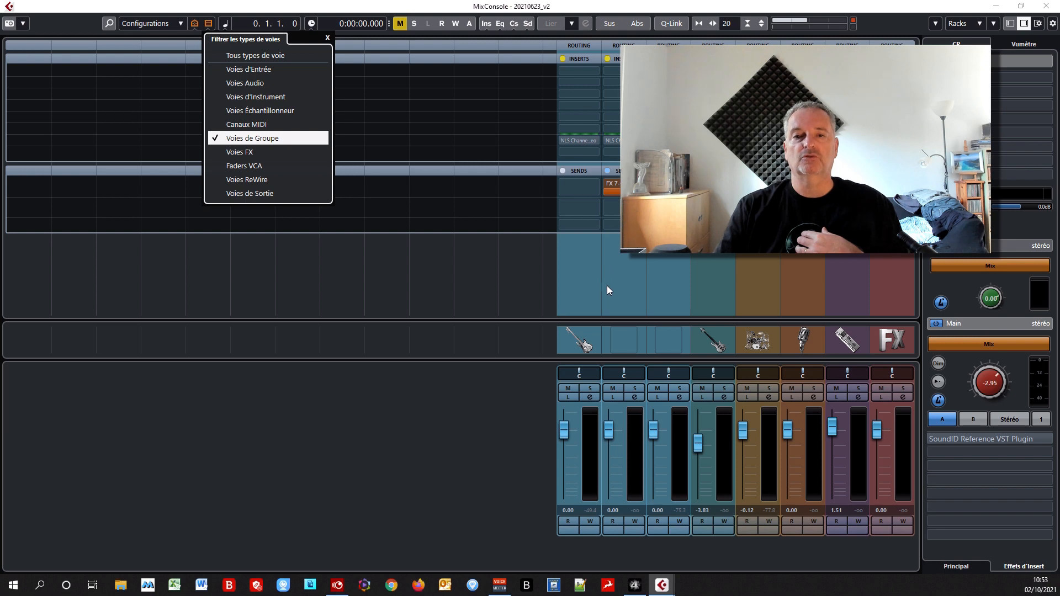
# Show all channel types in the mixer again and review the commands for showing and hiding channels.
pyautogui.click(218, 56)
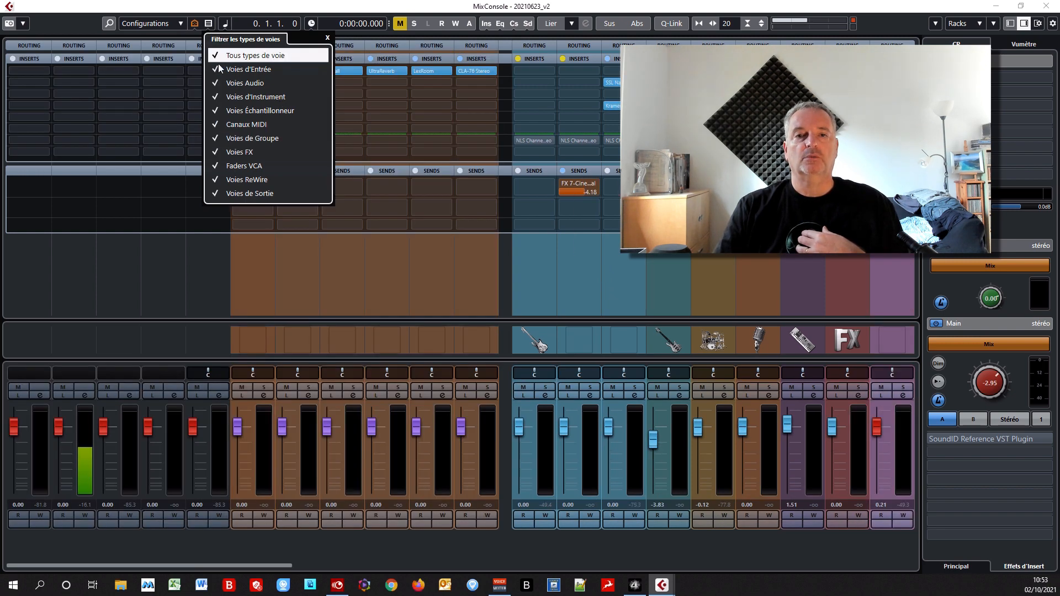
pyautogui.click(78, 25)
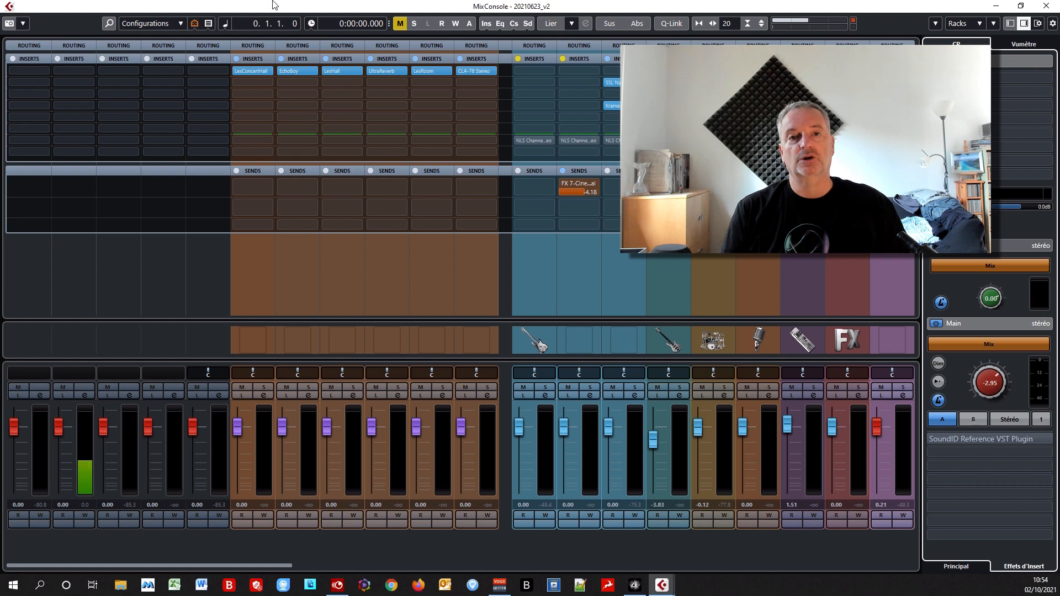
pyautogui.click(194, 24)
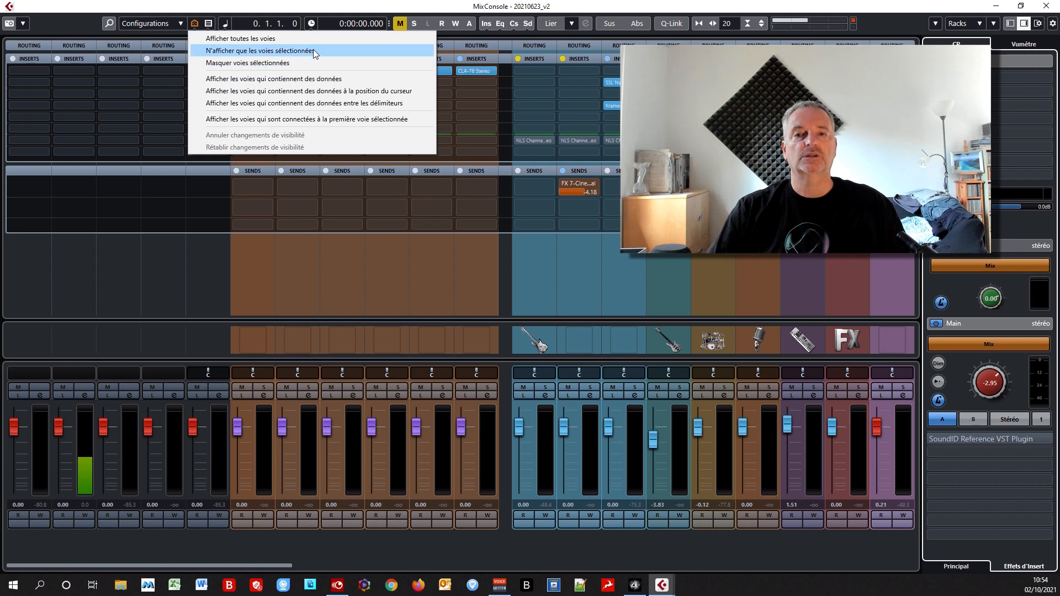
pyautogui.click(182, 8)
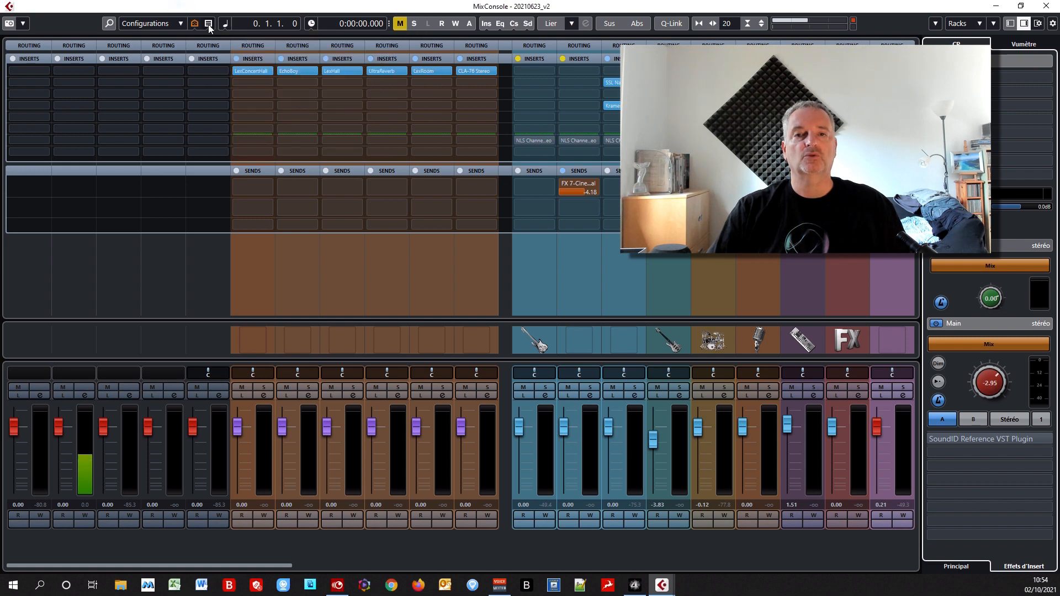
# Filter the channel types to show only the MIDI channels (Canaux MIDI), and bring all channel types back.
pyautogui.click(209, 24)
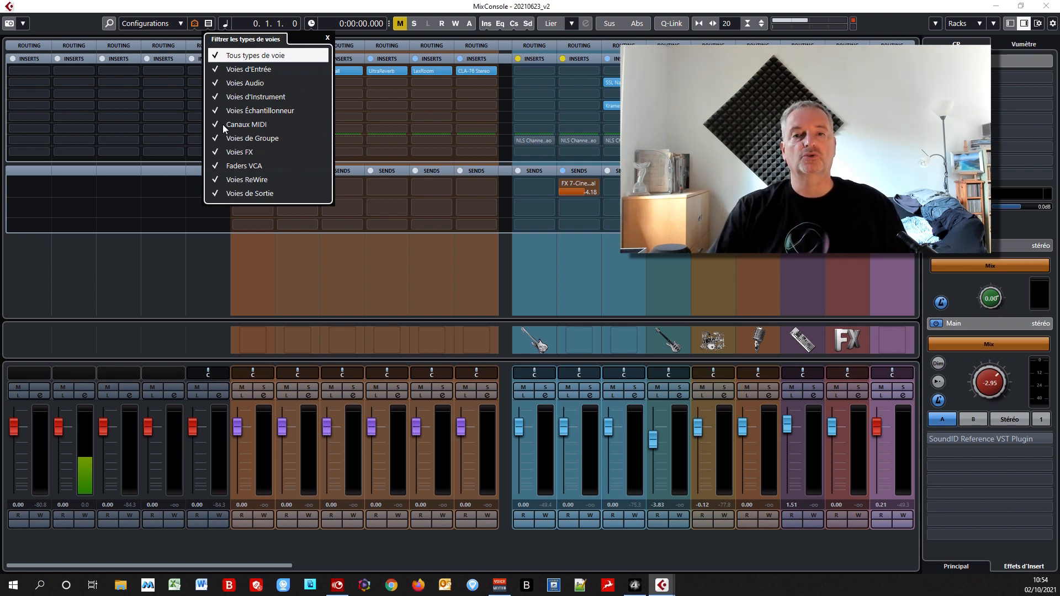
pyautogui.click(216, 56)
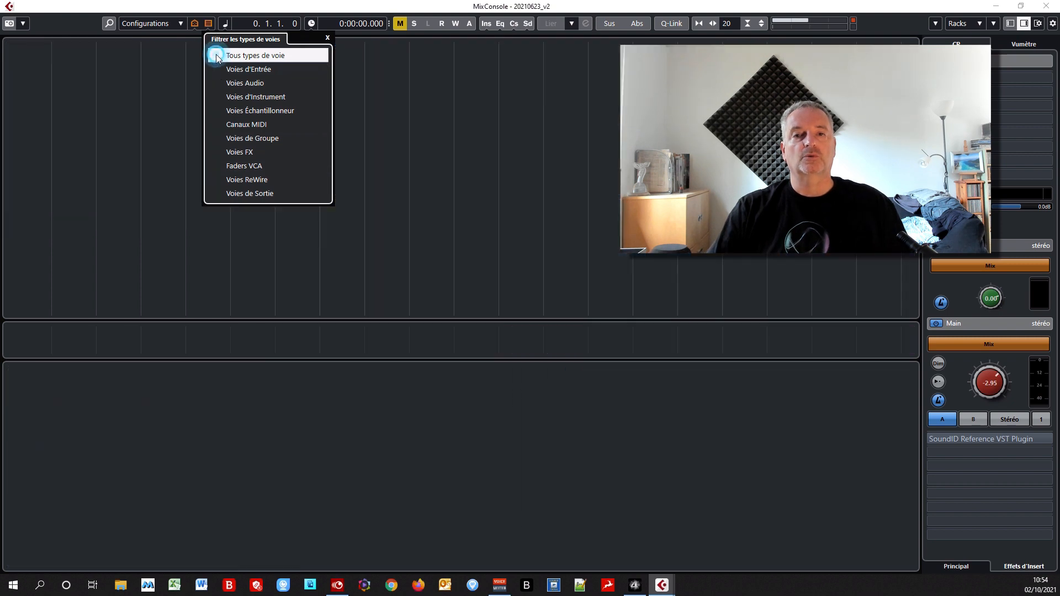
pyautogui.click(217, 125)
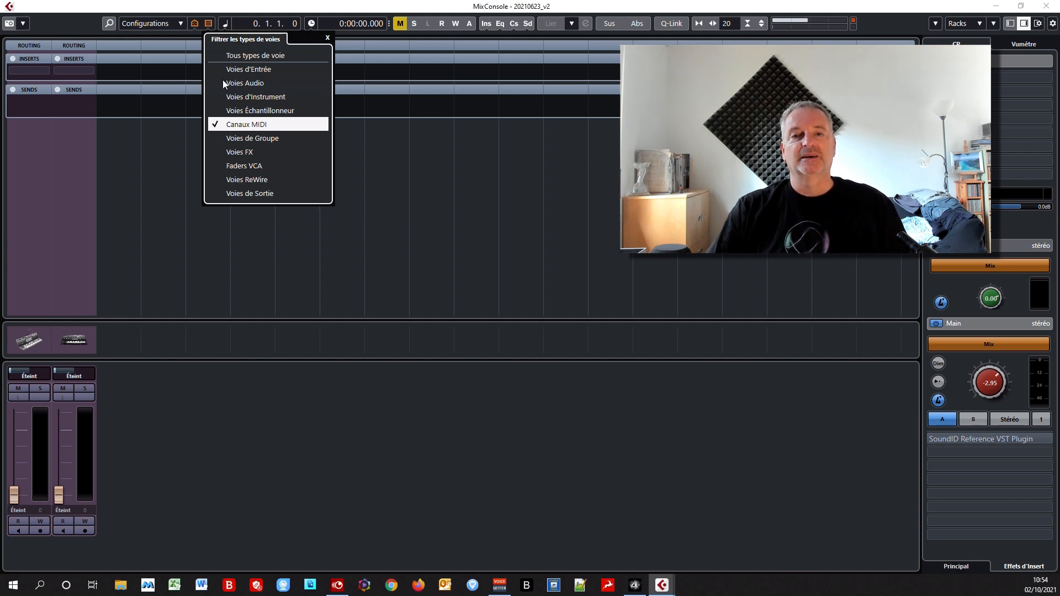
pyautogui.click(217, 55)
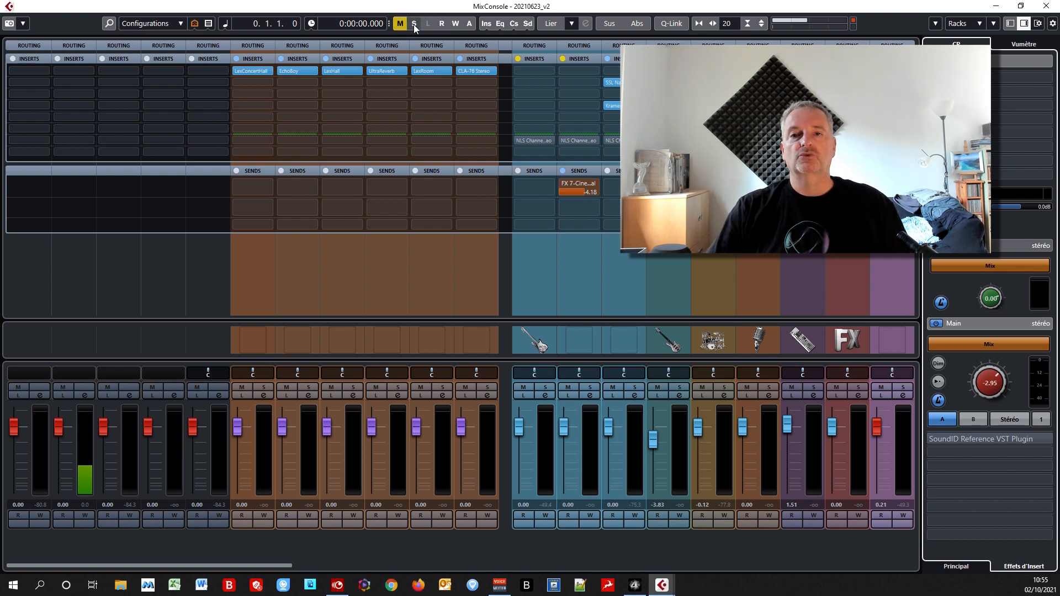
# Toggle the global read (R), write (W) and automation (A) states on and off for all channels.
pyautogui.click(443, 24)
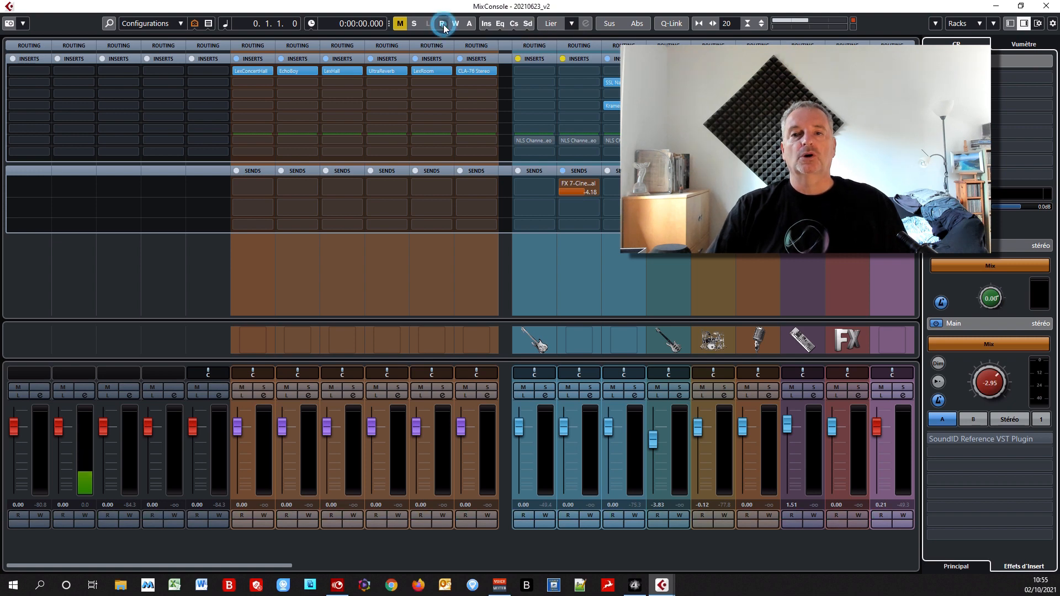
pyautogui.click(454, 23)
pyautogui.click(454, 22)
pyautogui.click(443, 24)
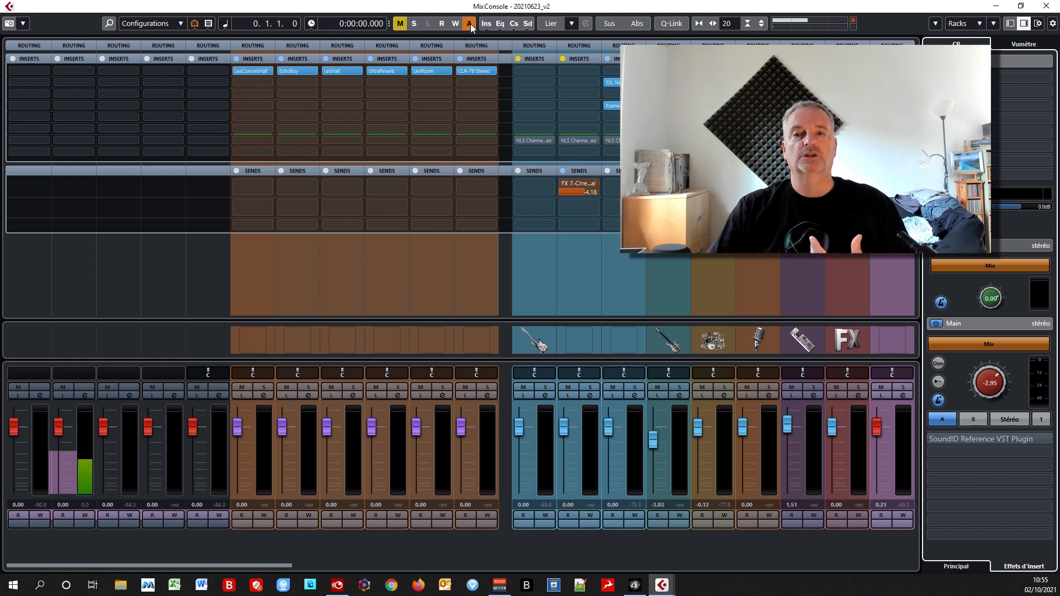
pyautogui.click(470, 25)
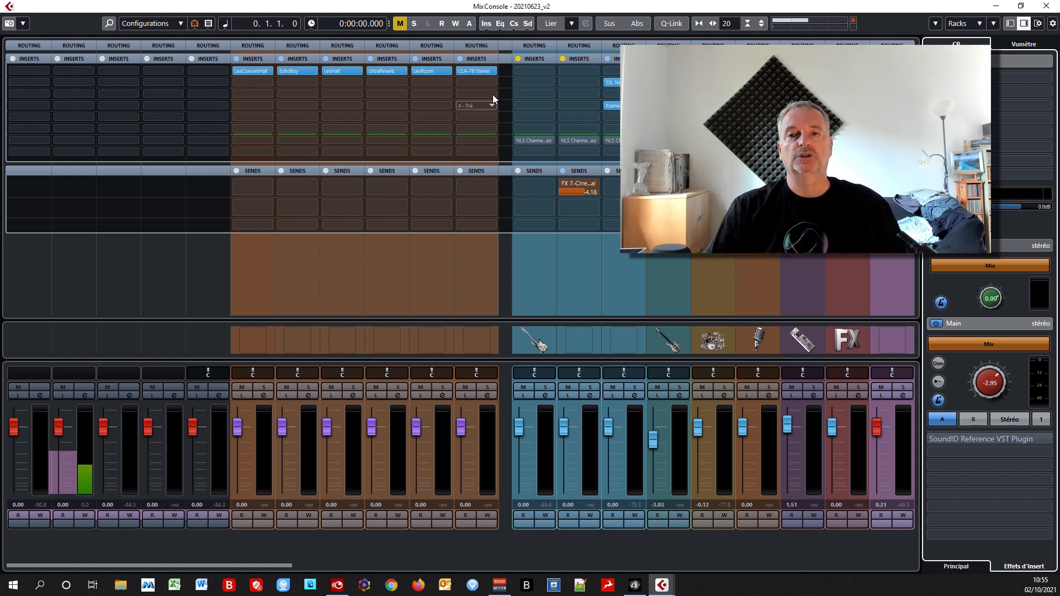
# Bypass and reactivate the inserts and the sends of all channels globally.
pyautogui.click(488, 25)
pyautogui.click(488, 24)
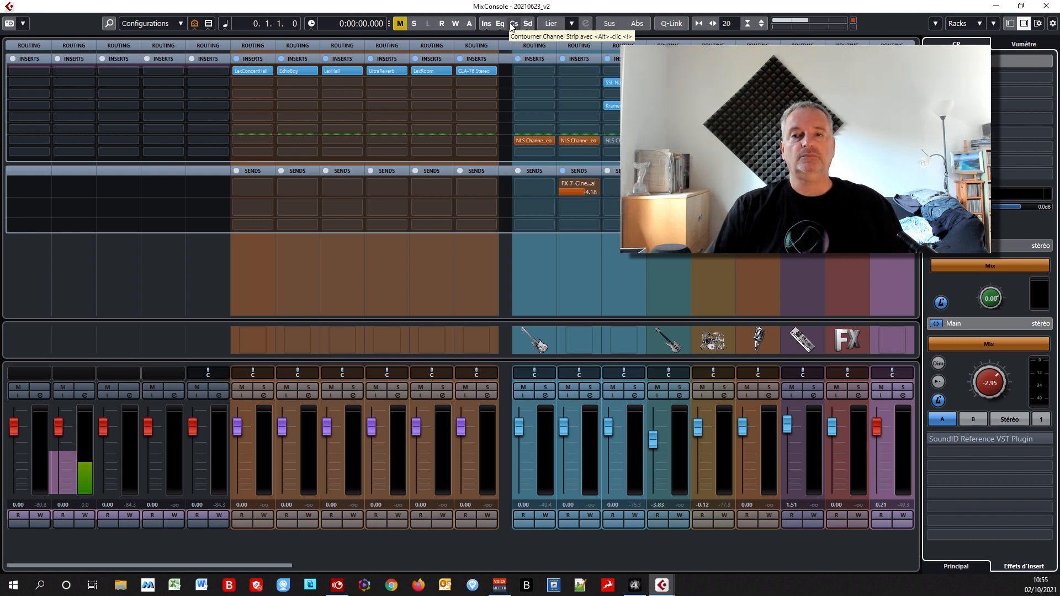
pyautogui.click(529, 25)
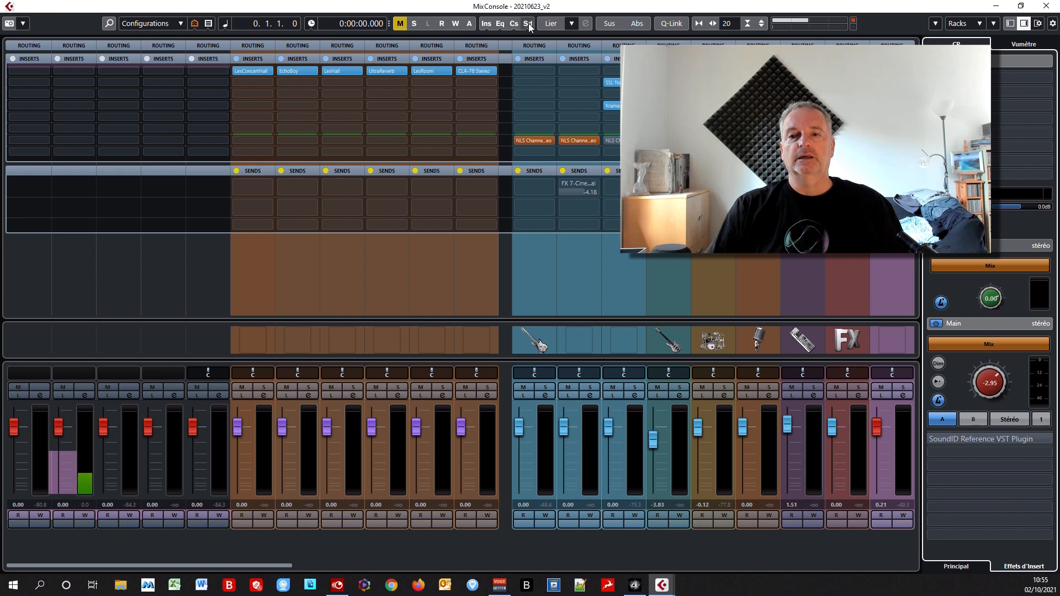
pyautogui.click(528, 24)
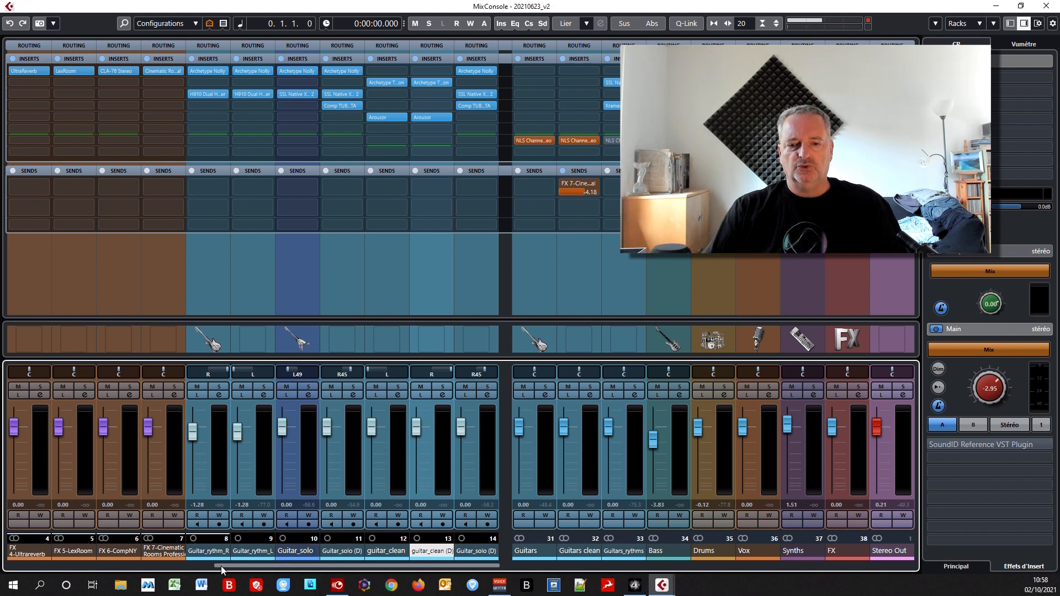
# Link the channels Guitar_rythm_R through Guitar_solo as Link 1, with Volume, Effets Send, Routage and Sélection linked.
pyautogui.click(208, 551)
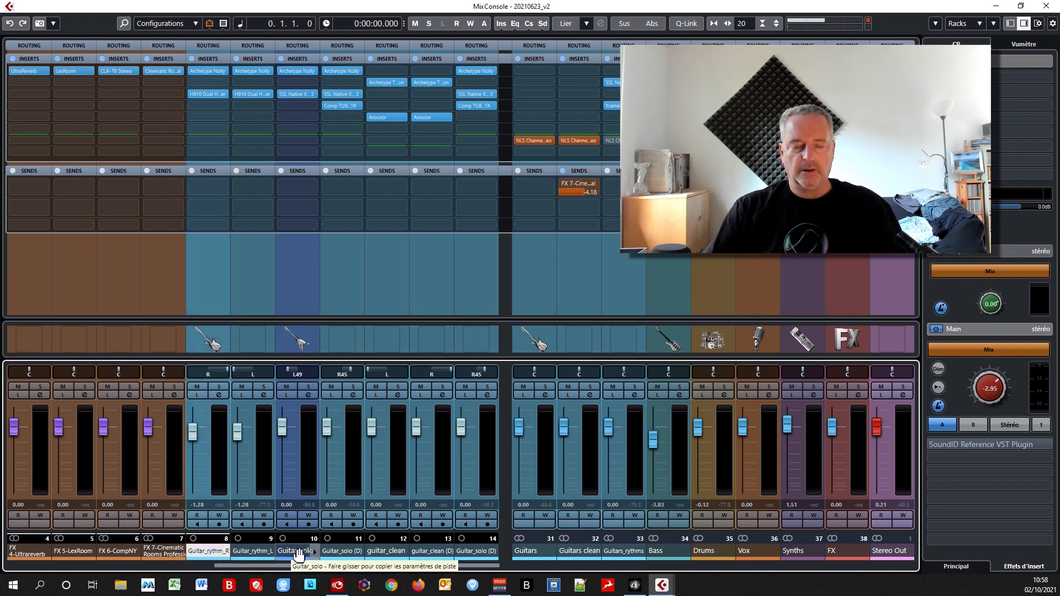
pyautogui.keyDown('shift'); pyautogui.click(298, 553); pyautogui.keyUp('shift')
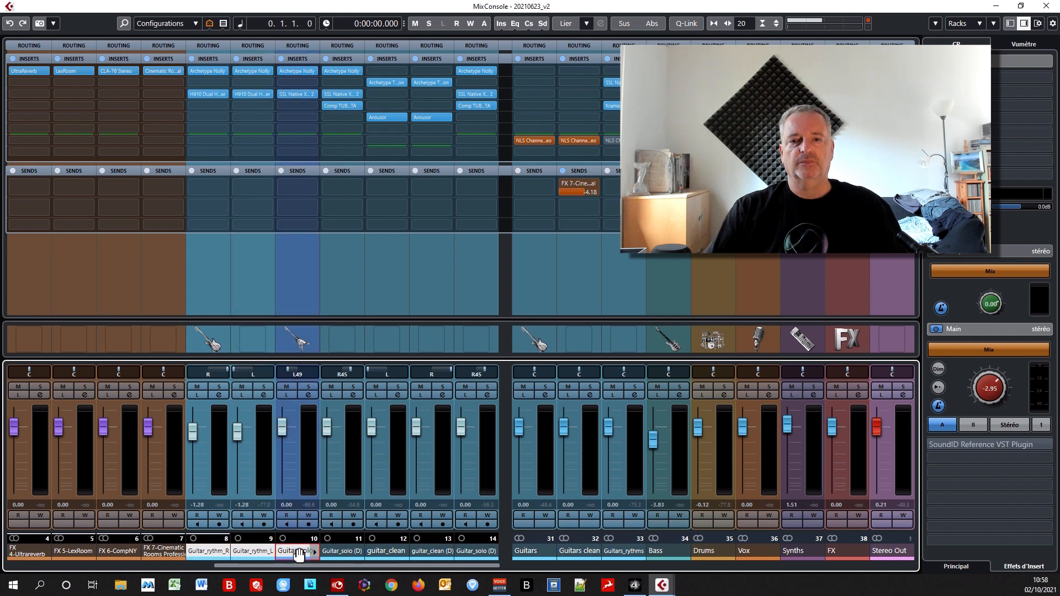
pyautogui.click(572, 22)
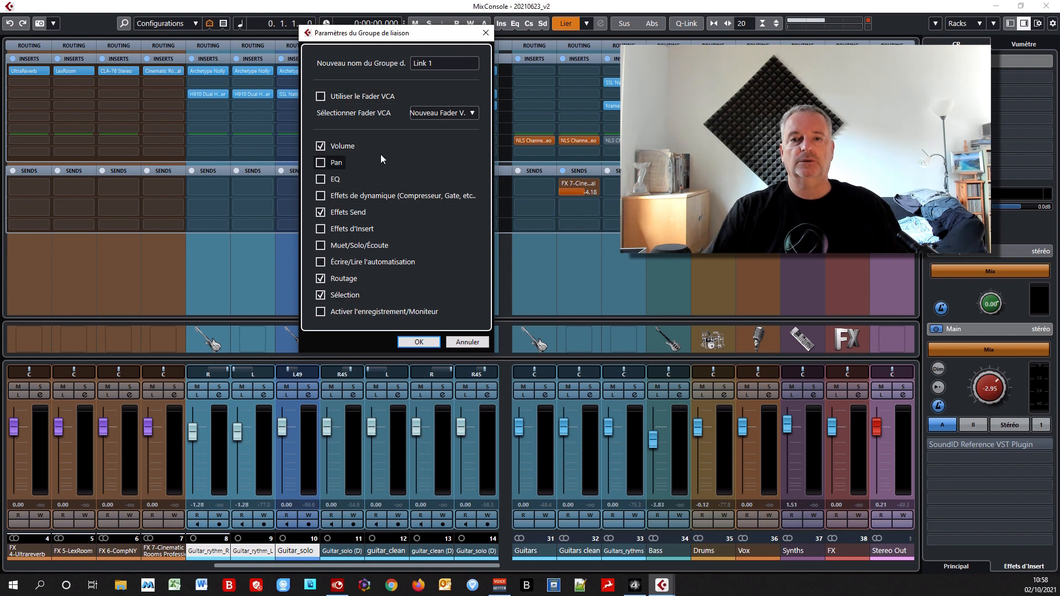
pyautogui.moveTo(399, 35); pyautogui.dragTo(418, 62)
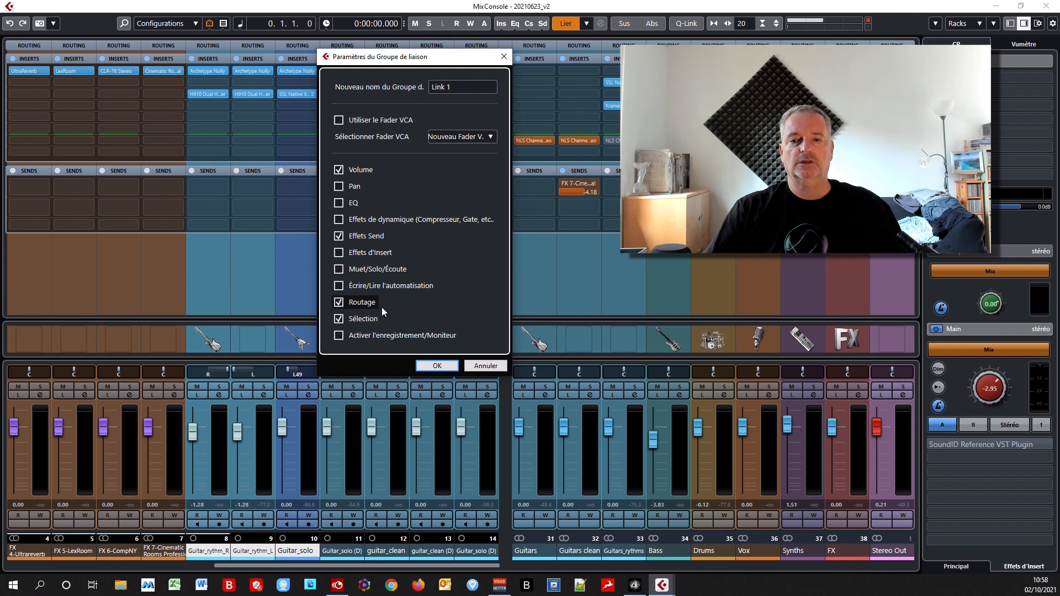
pyautogui.click(437, 364)
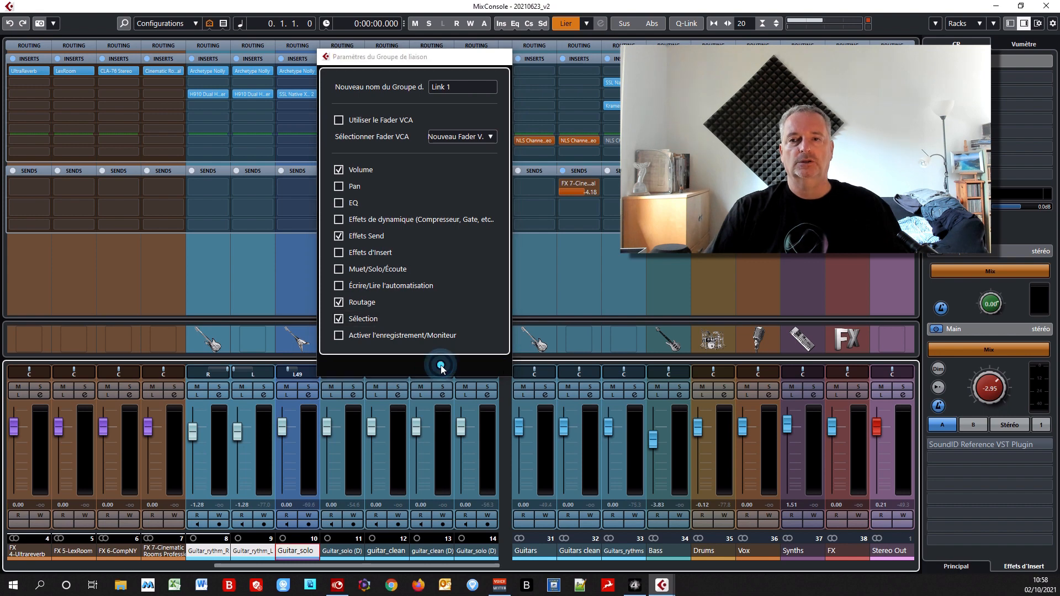
# Lower the linked guitar faders to about -2.07 dB on Guitar_solo and enlarge the mixer's fader section.
pyautogui.moveTo(283, 432)
pyautogui.mouseDown()
pyautogui.moveTo(287, 474)
pyautogui.moveTo(294, 441)
pyautogui.mouseUp()
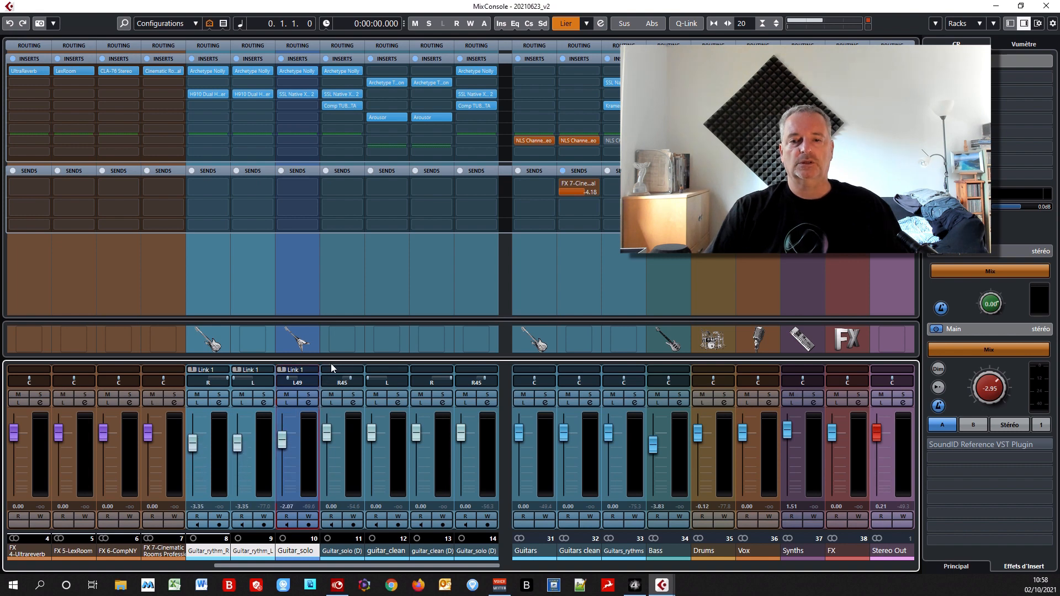
pyautogui.moveTo(333, 359); pyautogui.dragTo(371, 299)
pyautogui.moveTo(373, 289); pyautogui.dragTo(372, 301)
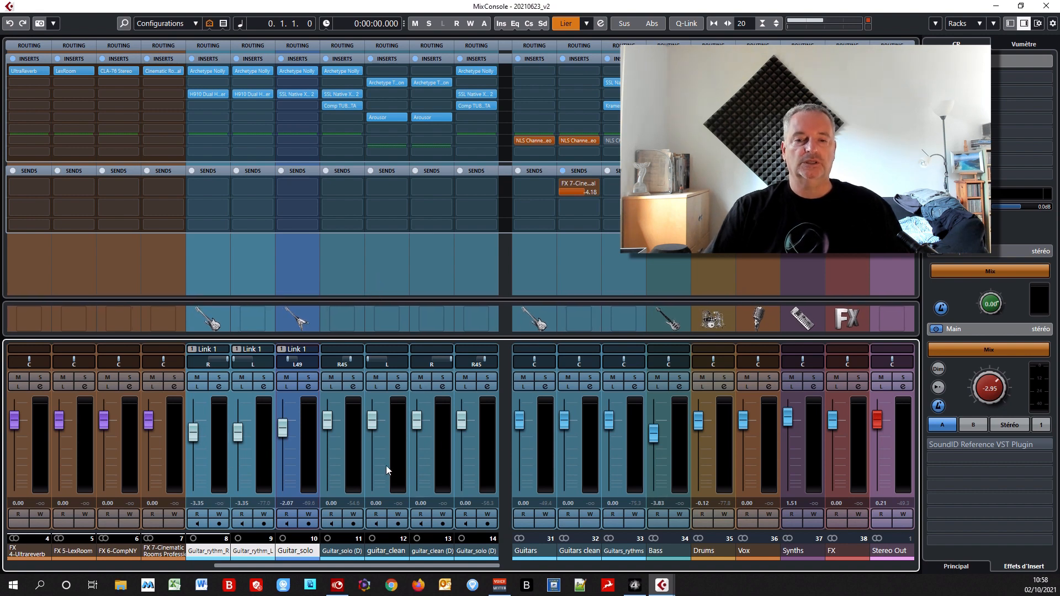
# Adjust the Link 1 volumes together through the Guitar_solo fader, ending at about -3.03 dB.
pyautogui.moveTo(286, 432)
pyautogui.mouseDown()
pyautogui.moveTo(285, 462)
pyautogui.moveTo(290, 431)
pyautogui.mouseUp()
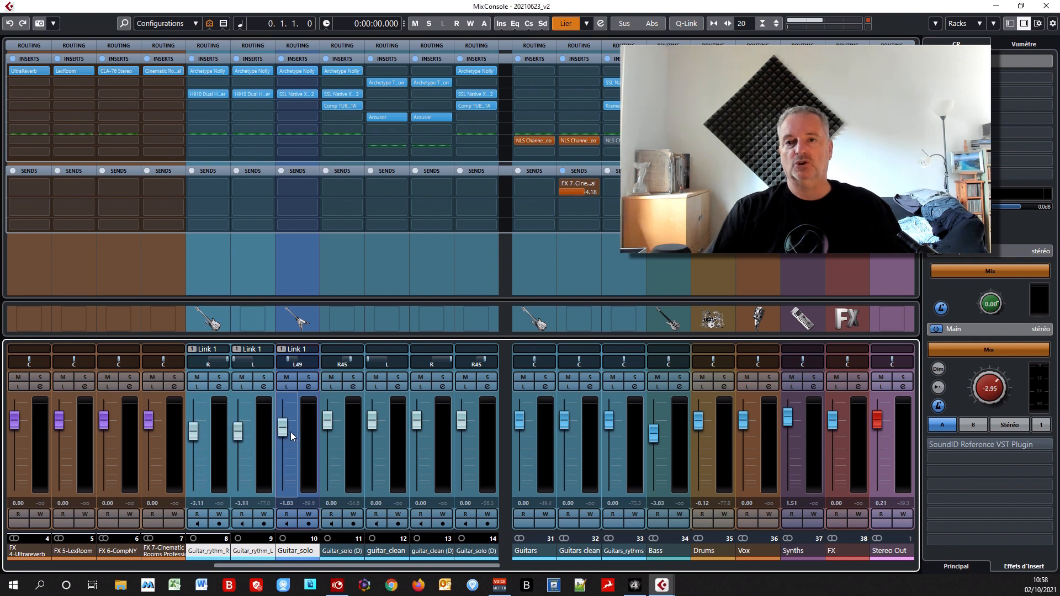
pyautogui.scroll(-2, 291, 432)
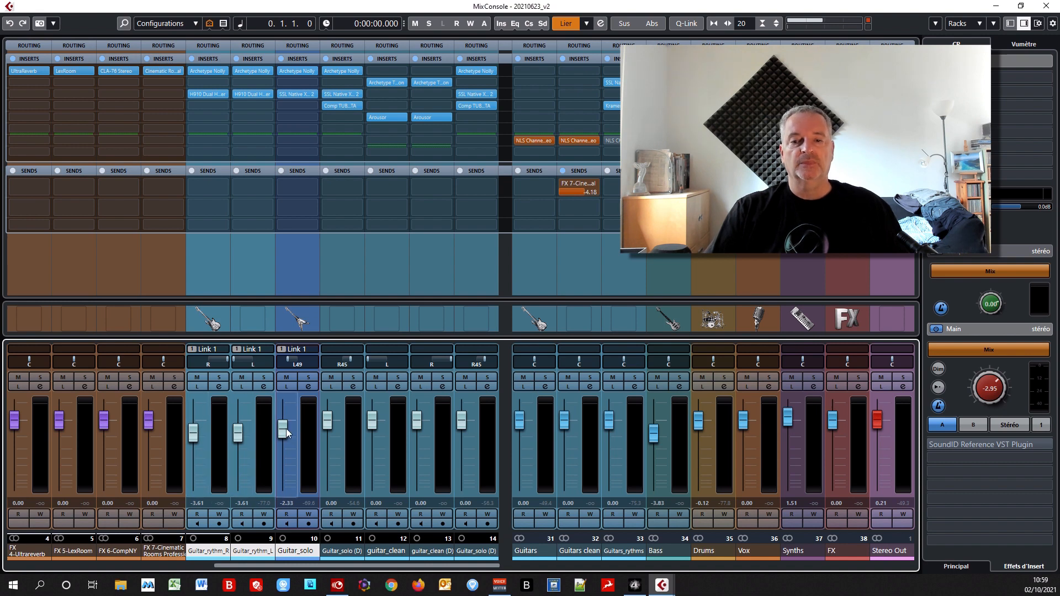
pyautogui.scroll(-2, 286, 431)
pyautogui.scroll(-1, 286, 431)
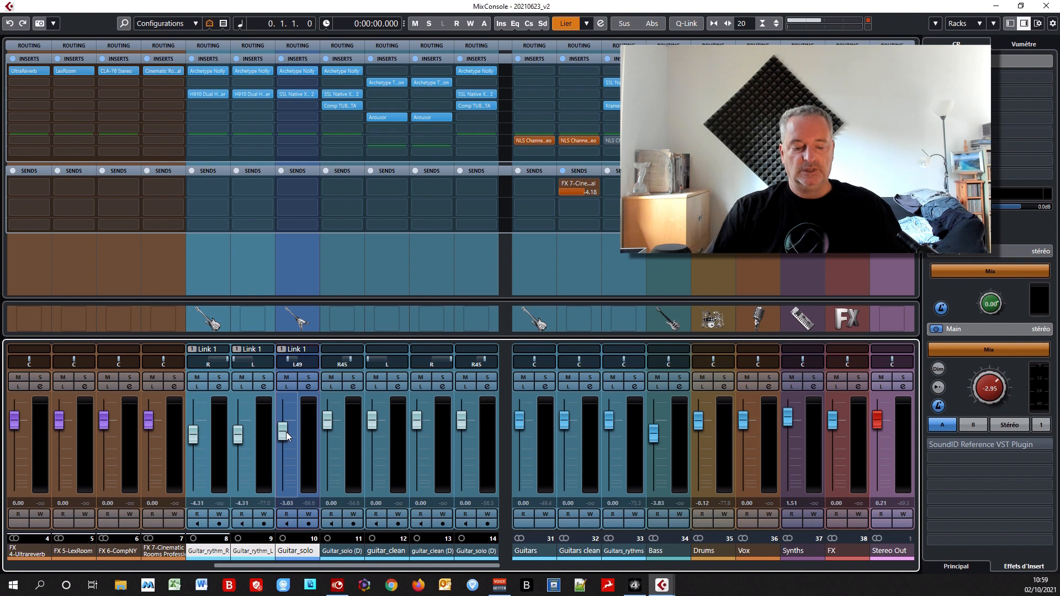
# Lower Guitar_rythm_L alone to about -10.9 dB with linking suspended, and raise the linked group to about -1.52 dB on Guitar_solo.
pyautogui.moveTo(238, 436); pyautogui.dragTo(240, 442)
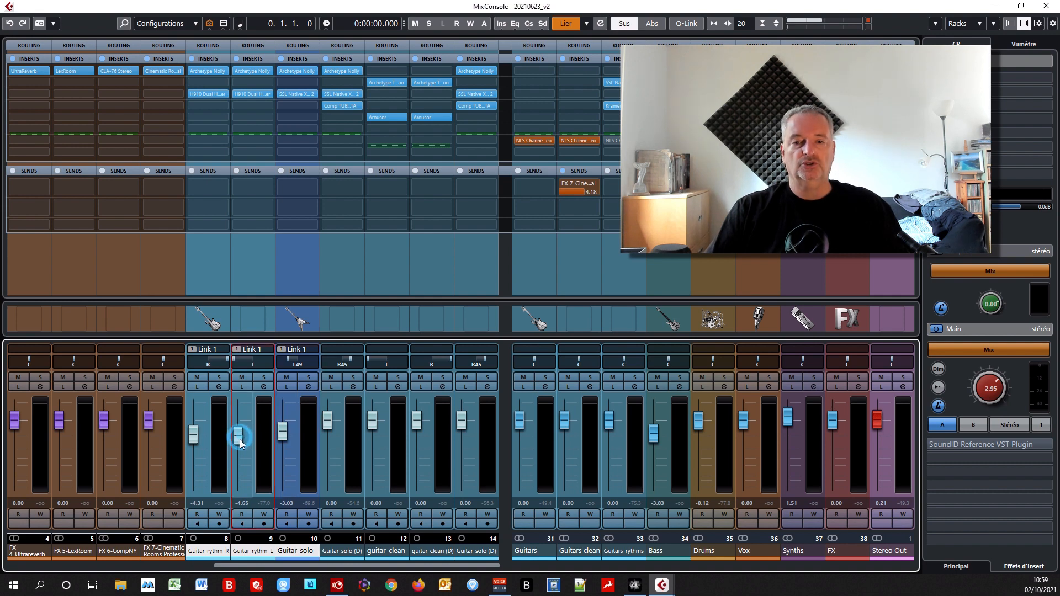
pyautogui.scroll(2, 241, 458)
pyautogui.moveTo(244, 441); pyautogui.dragTo(244, 454)
pyautogui.click(283, 443)
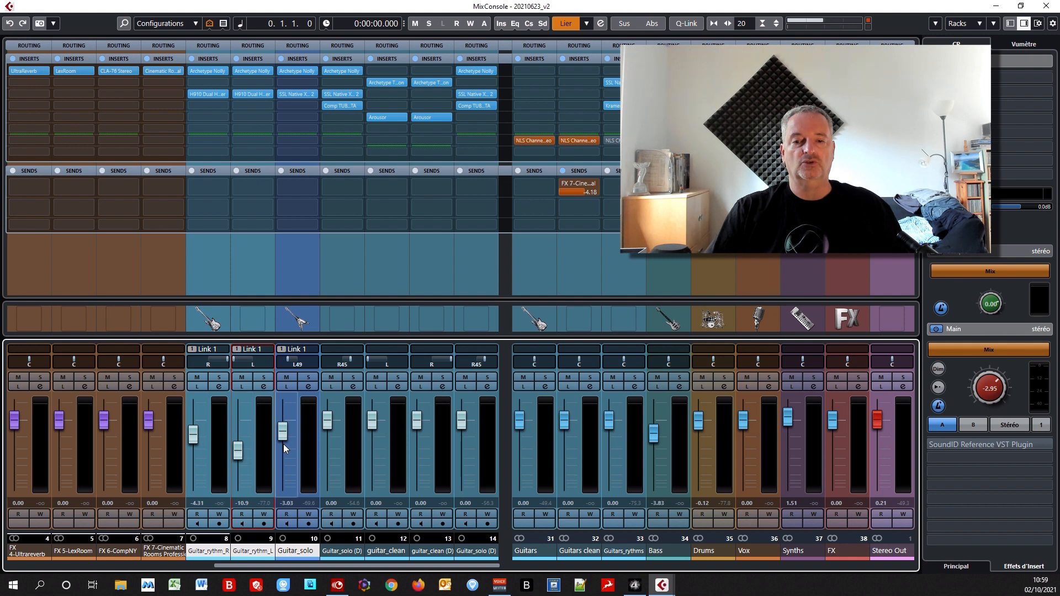
pyautogui.moveTo(282, 436)
pyautogui.mouseDown()
pyautogui.moveTo(283, 421)
pyautogui.moveTo(286, 456)
pyautogui.moveTo(286, 433)
pyautogui.mouseUp()
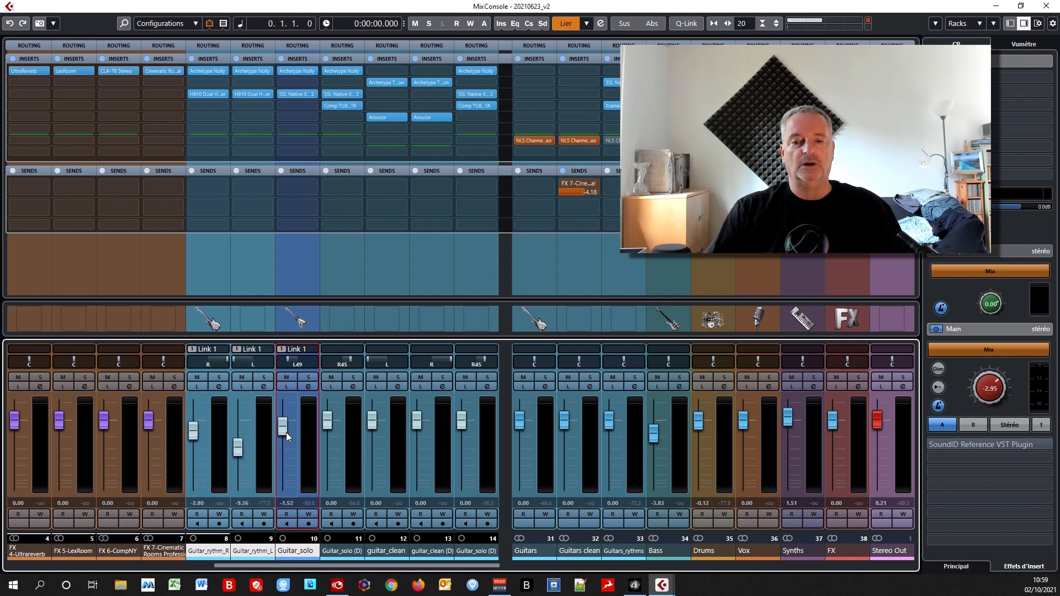
# Unlink the selected guitar channels, suppressing the alert for the future, and set Guitar_solo alone to about -0.98 dB.
pyautogui.click(568, 26)
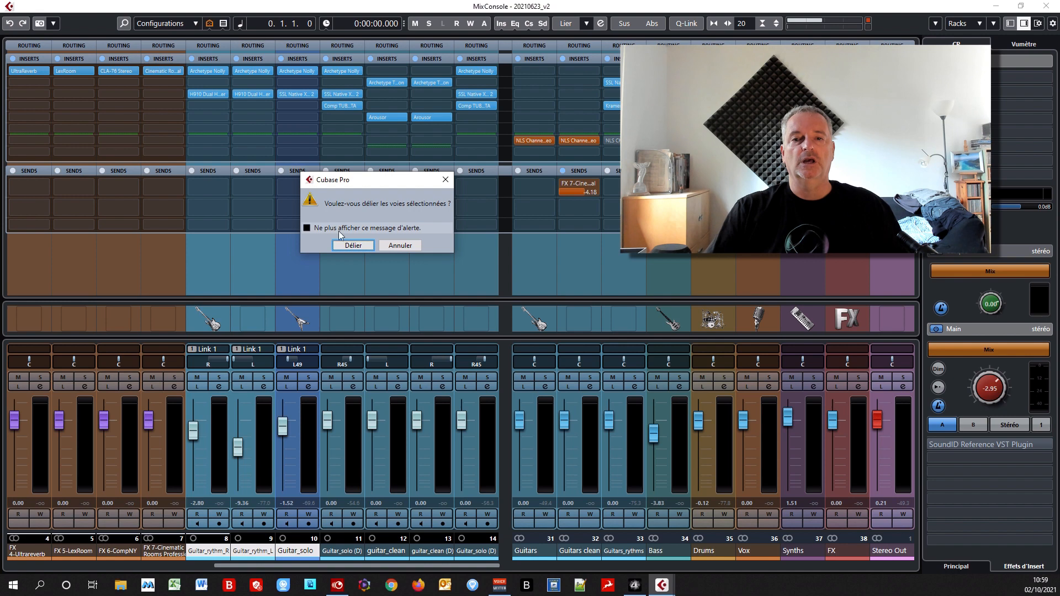
pyautogui.click(307, 228)
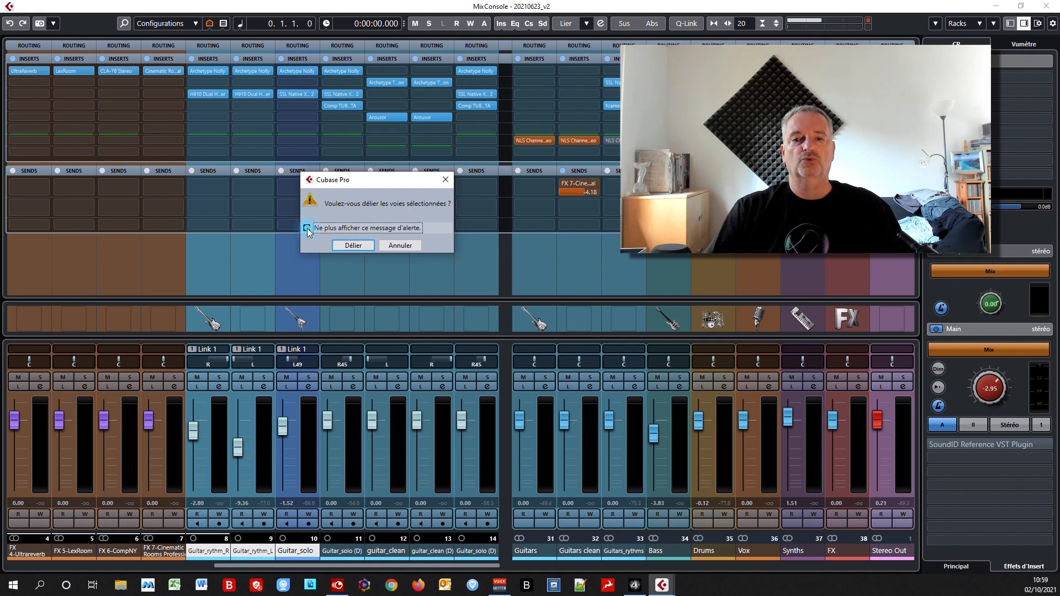
pyautogui.click(353, 245)
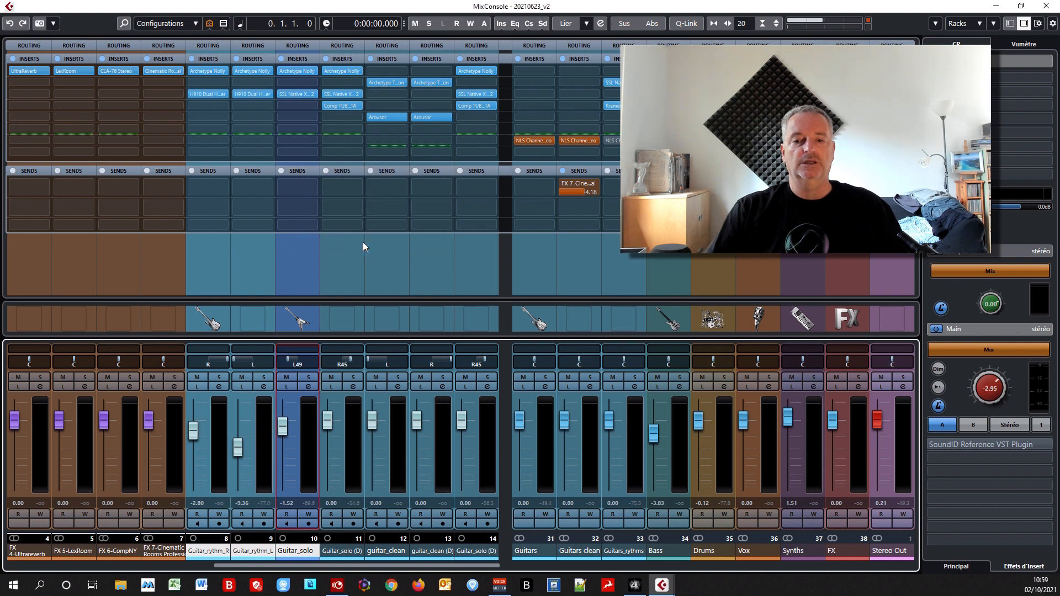
pyautogui.moveTo(283, 424)
pyautogui.mouseDown()
pyautogui.moveTo(283, 408)
pyautogui.moveTo(279, 426)
pyautogui.mouseUp()
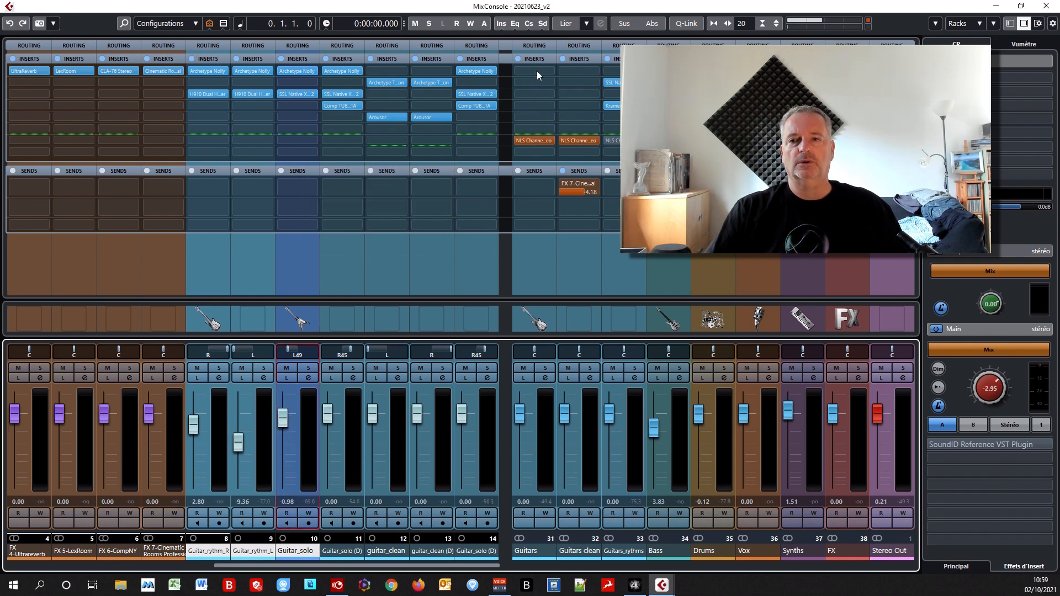
# Switch the temporary link suspension (Sus) on and off, and activate the absolute link mode (Abs).
pyautogui.click(623, 25)
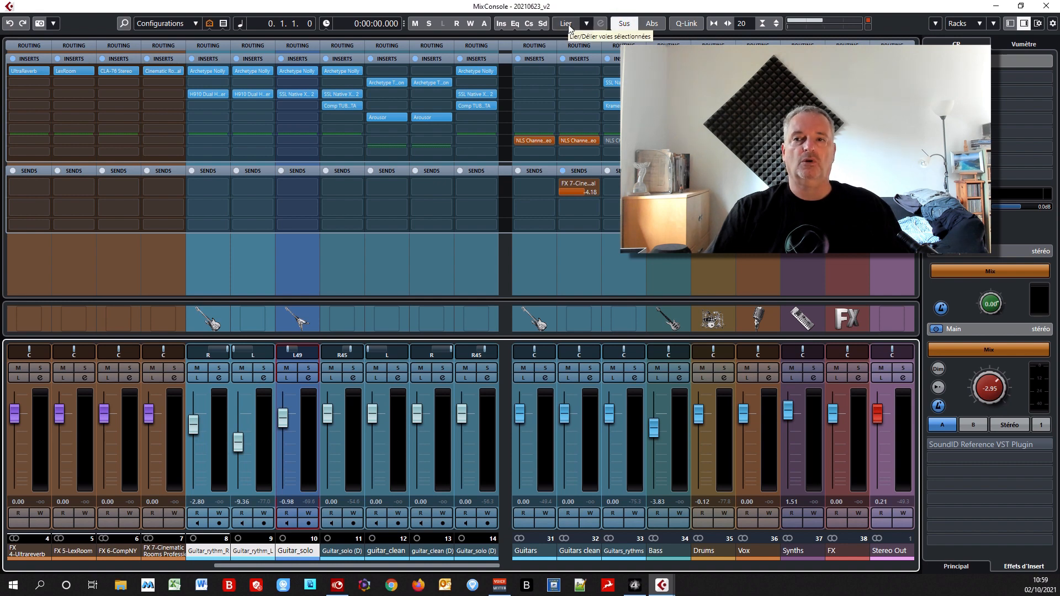
pyautogui.click(625, 25)
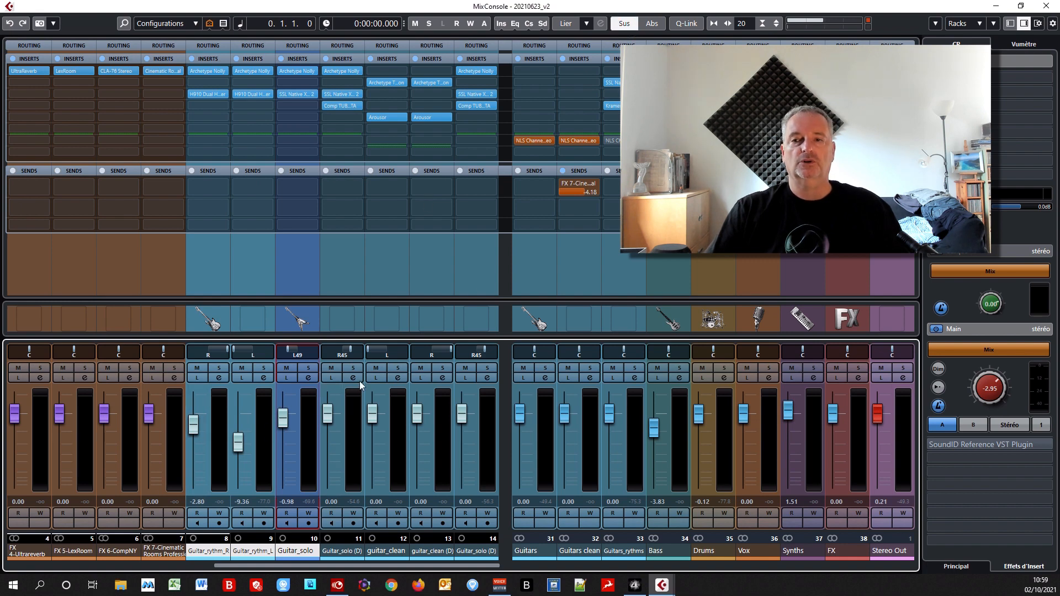
pyautogui.click(624, 23)
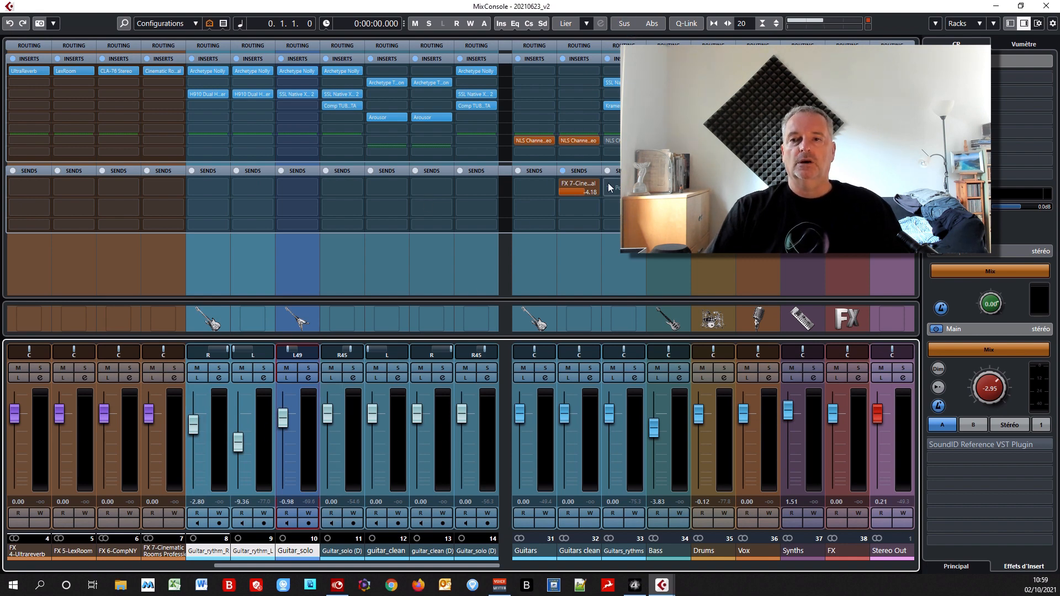
pyautogui.click(653, 24)
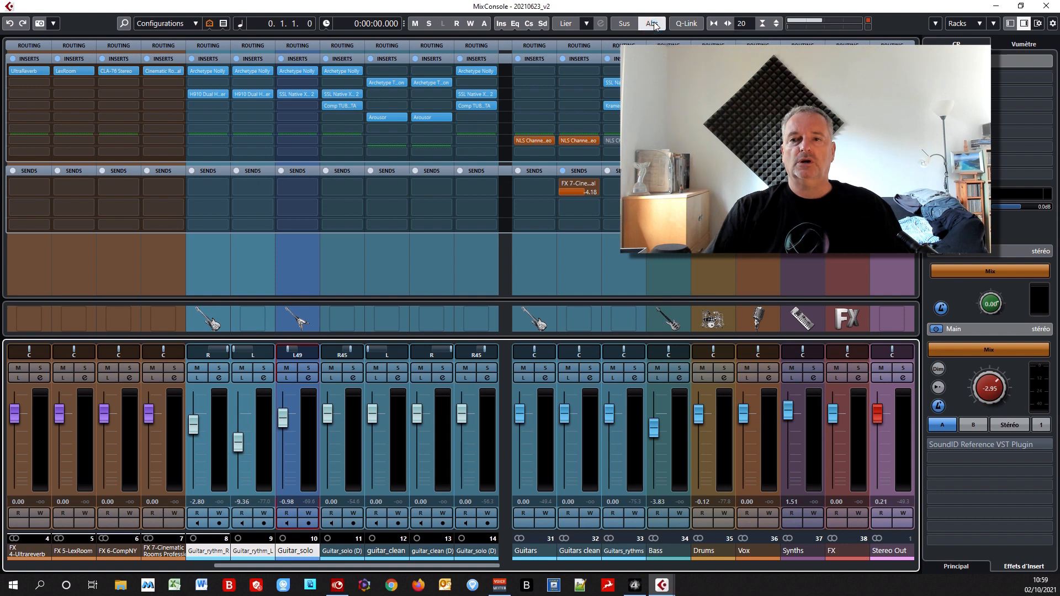
# Deactivate absolute mode, link the three selected guitar channels as Link 1, and raise the group to about -0.50 dB on Guitar_solo.
pyautogui.click(652, 24)
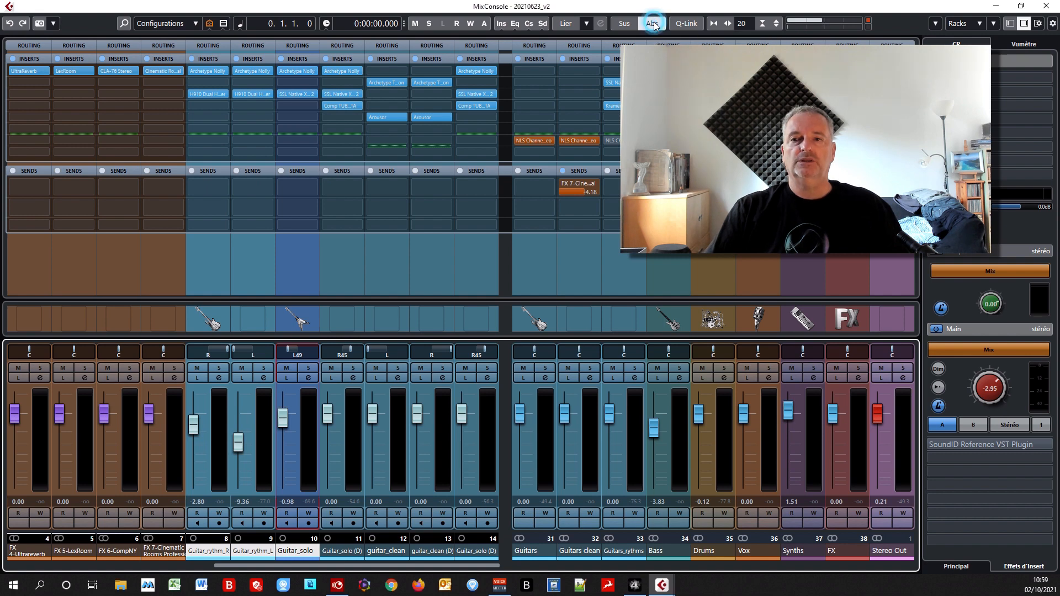
pyautogui.click(568, 24)
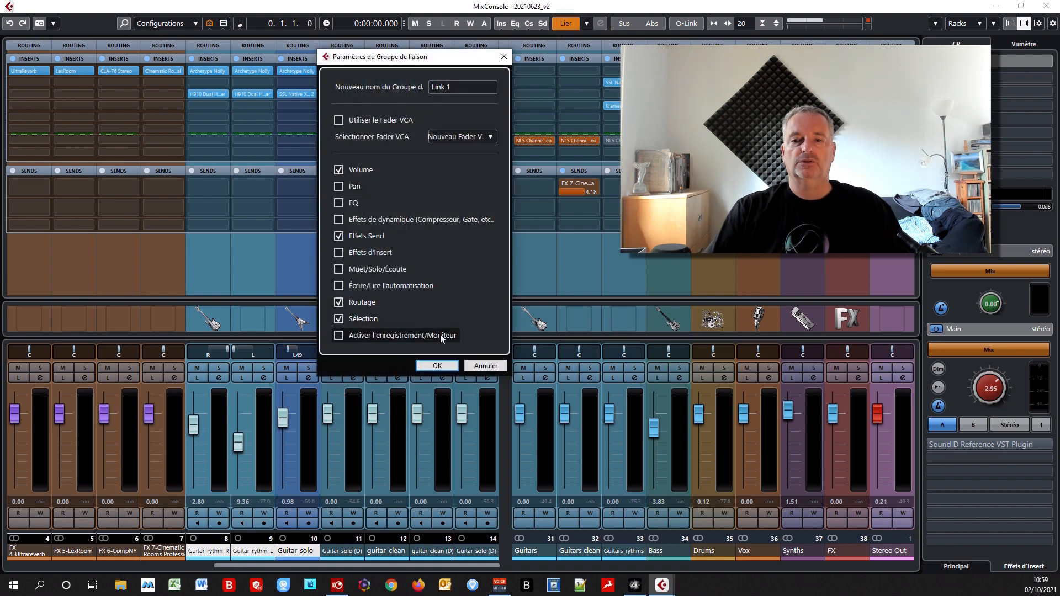
pyautogui.click(437, 366)
pyautogui.moveTo(281, 426)
pyautogui.mouseDown()
pyautogui.moveTo(279, 461)
pyautogui.moveTo(291, 433)
pyautogui.moveTo(286, 477)
pyautogui.moveTo(294, 434)
pyautogui.moveTo(289, 480)
pyautogui.moveTo(294, 425)
pyautogui.mouseUp()
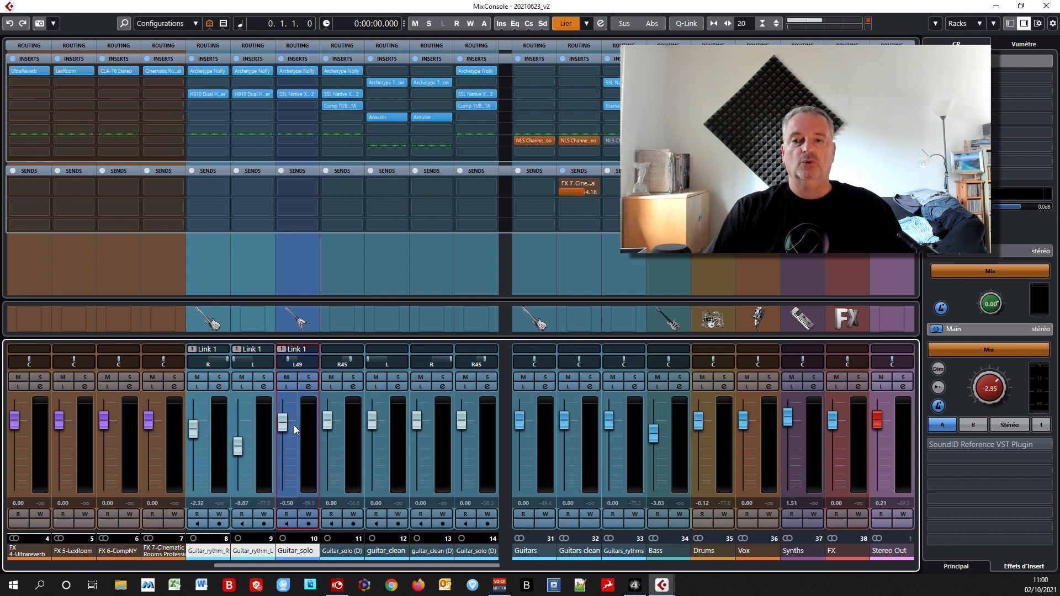
# Set all linked guitar volumes to about -6.48 dB through Guitar_rythm_L in absolute mode, and switch off absolute mode and the link.
pyautogui.click(651, 27)
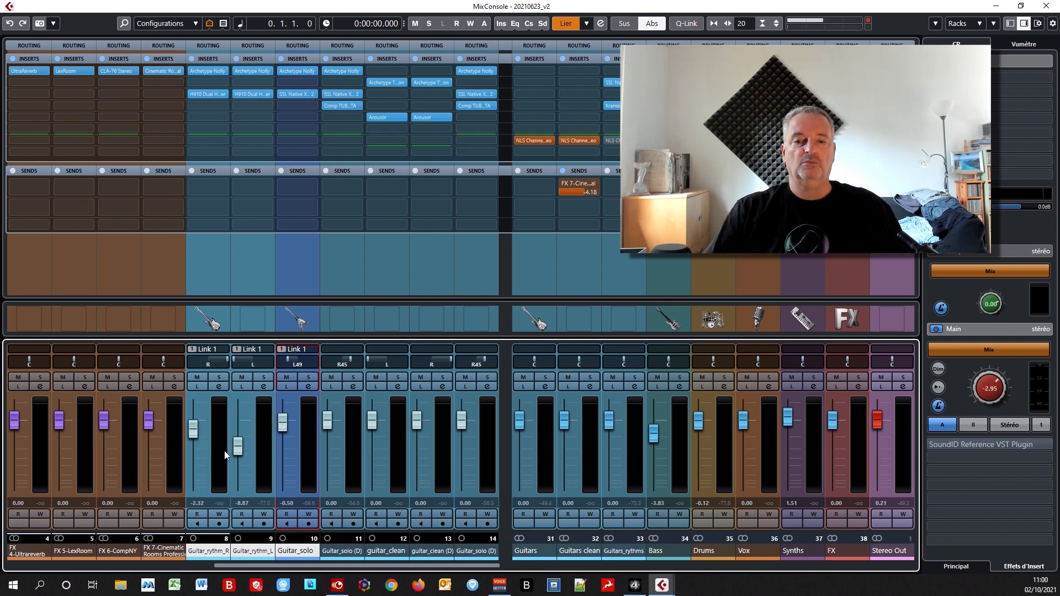
pyautogui.moveTo(237, 449); pyautogui.dragTo(282, 440)
pyautogui.click(652, 23)
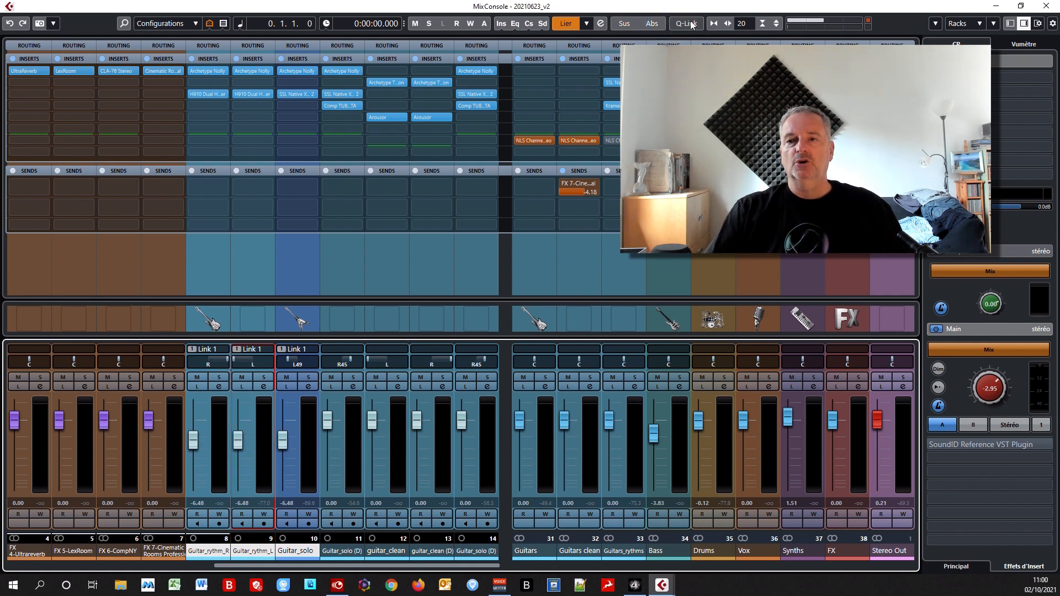
pyautogui.click(569, 24)
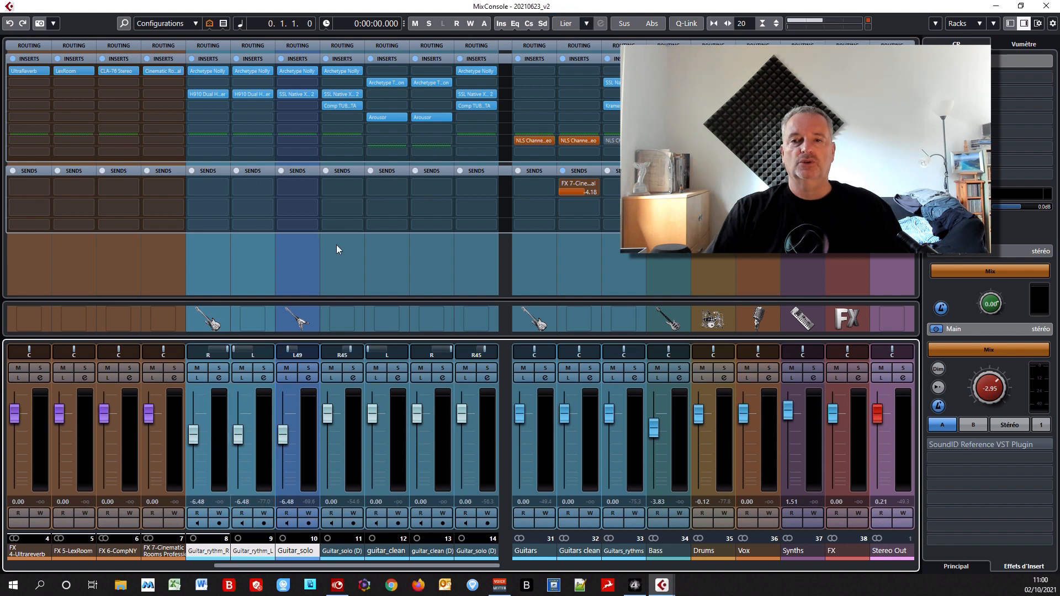
# Activate Q-Link and adjust the guitar faders, ending at about -0.08 dB on Guitar_solo, -4.65 dB on Guitar_rythm_R and -8.23 dB on Guitar_rythm_L.
pyautogui.click(691, 23)
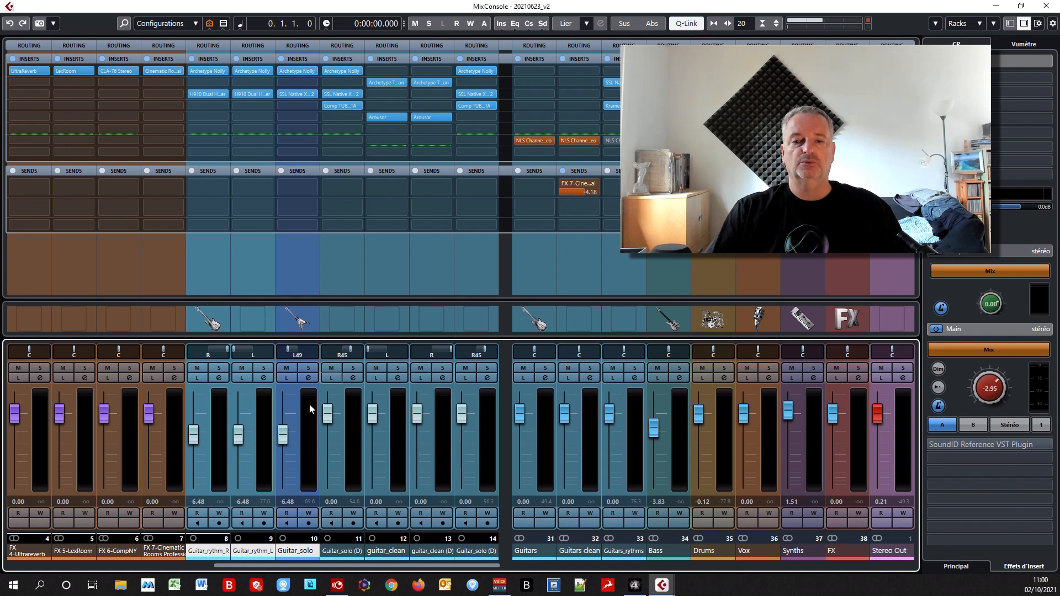
pyautogui.click(238, 437)
pyautogui.moveTo(238, 436); pyautogui.dragTo(194, 441)
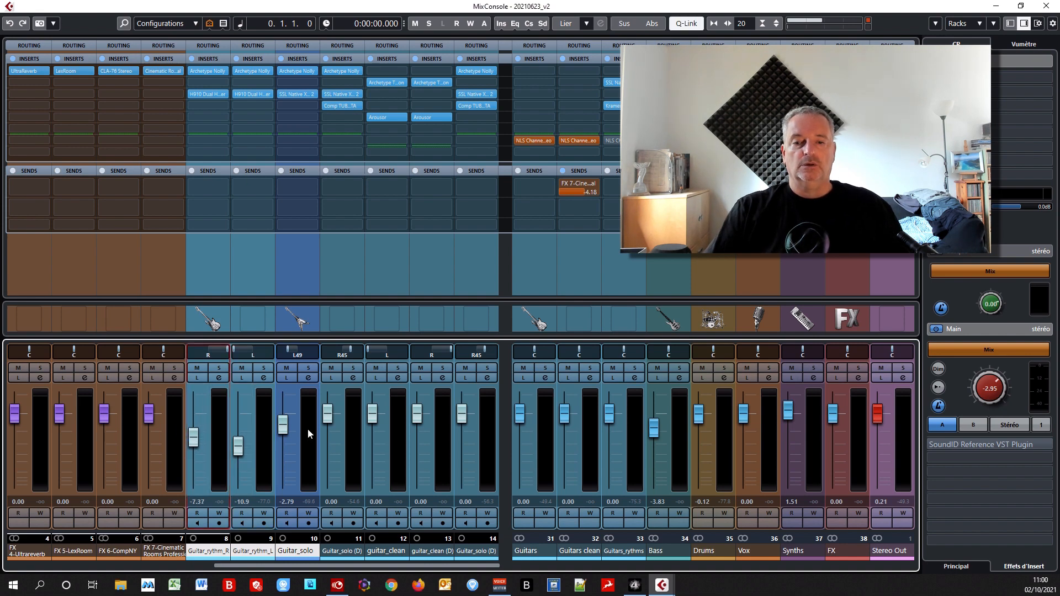
pyautogui.moveTo(288, 428)
pyautogui.mouseDown()
pyautogui.moveTo(284, 479)
pyautogui.moveTo(287, 415)
pyautogui.mouseUp()
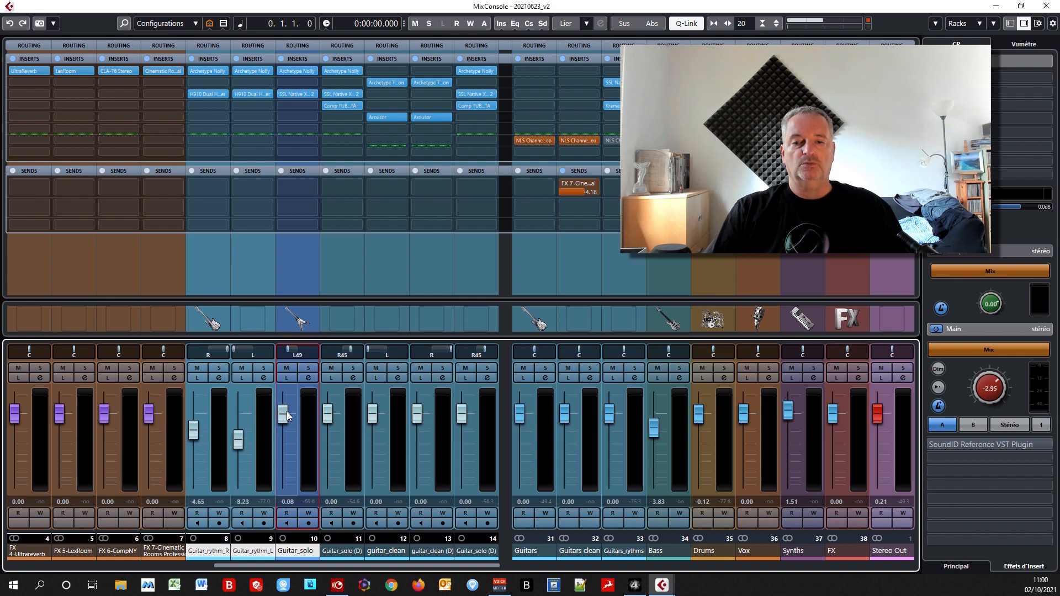
# Widen the mixer channels until 17 fit in the console.
pyautogui.click(727, 23)
pyautogui.click(727, 23)
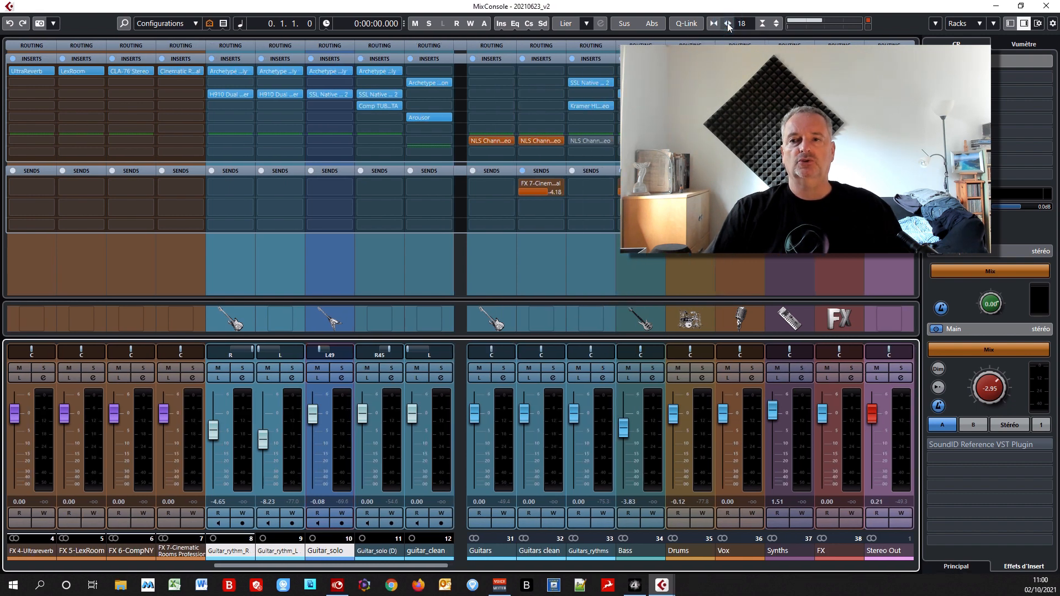
pyautogui.click(727, 23)
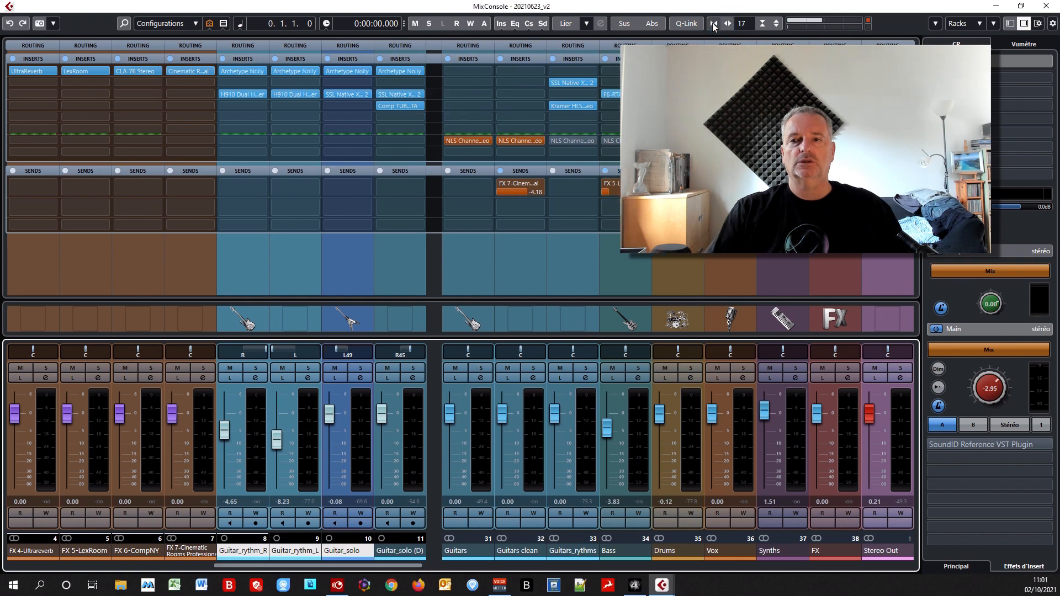
# Narrow the mixer channels until 31 fit in the console.
pyautogui.click(713, 24)
pyautogui.click(713, 24)
pyautogui.click(713, 23)
pyautogui.click(713, 24)
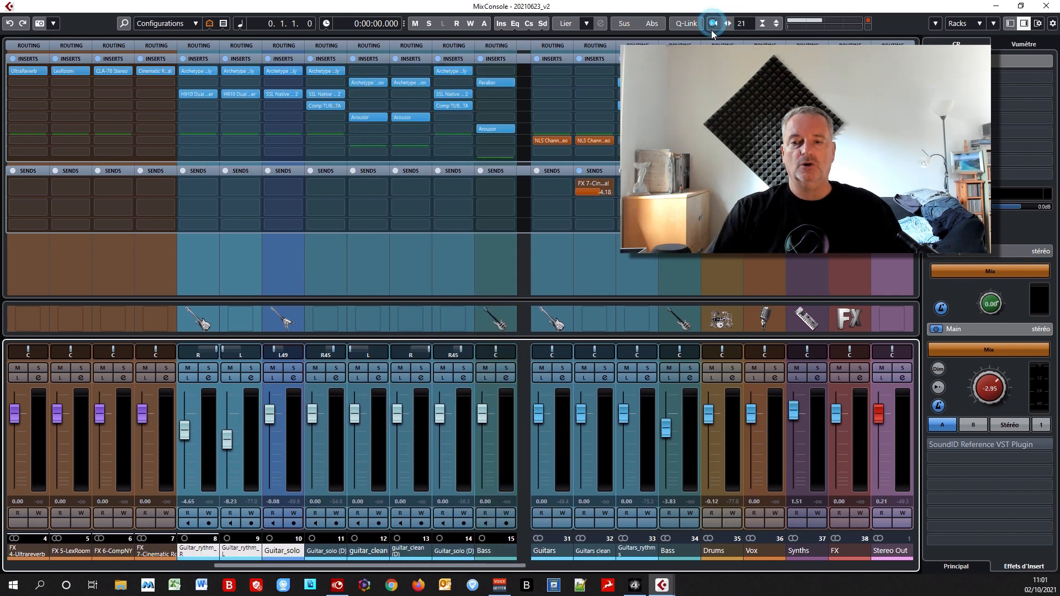
pyautogui.click(714, 23)
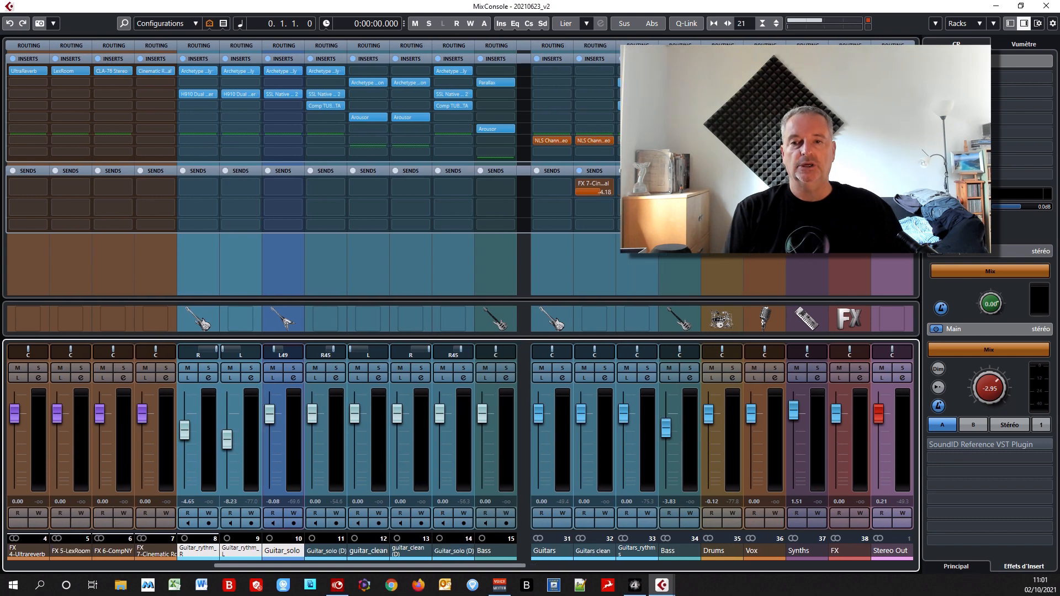
pyautogui.click(713, 24)
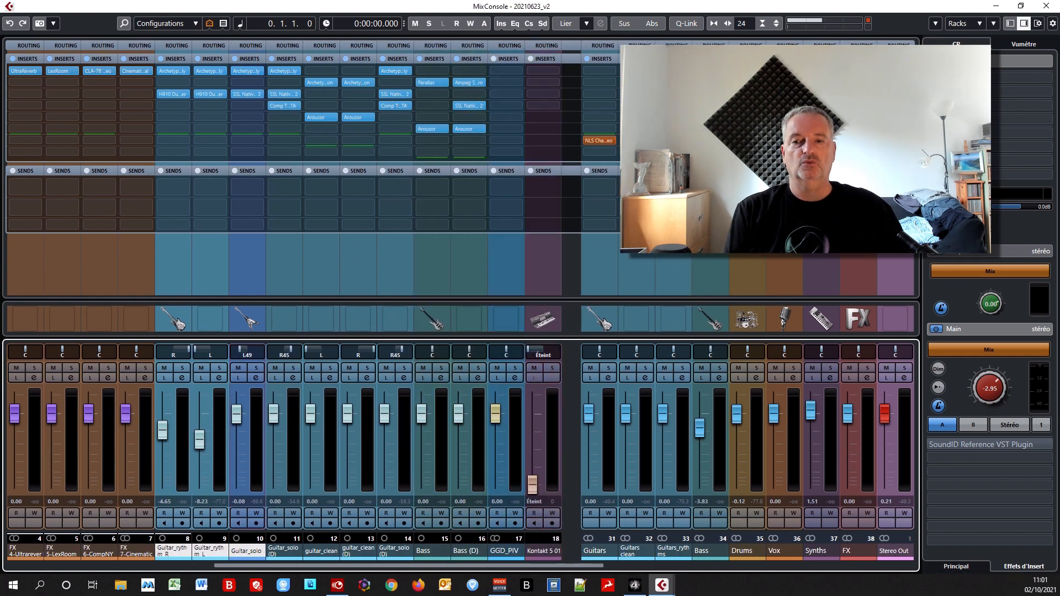
pyautogui.click(713, 24)
pyautogui.click(714, 24)
pyautogui.click(714, 24)
pyautogui.click(713, 24)
pyautogui.click(713, 23)
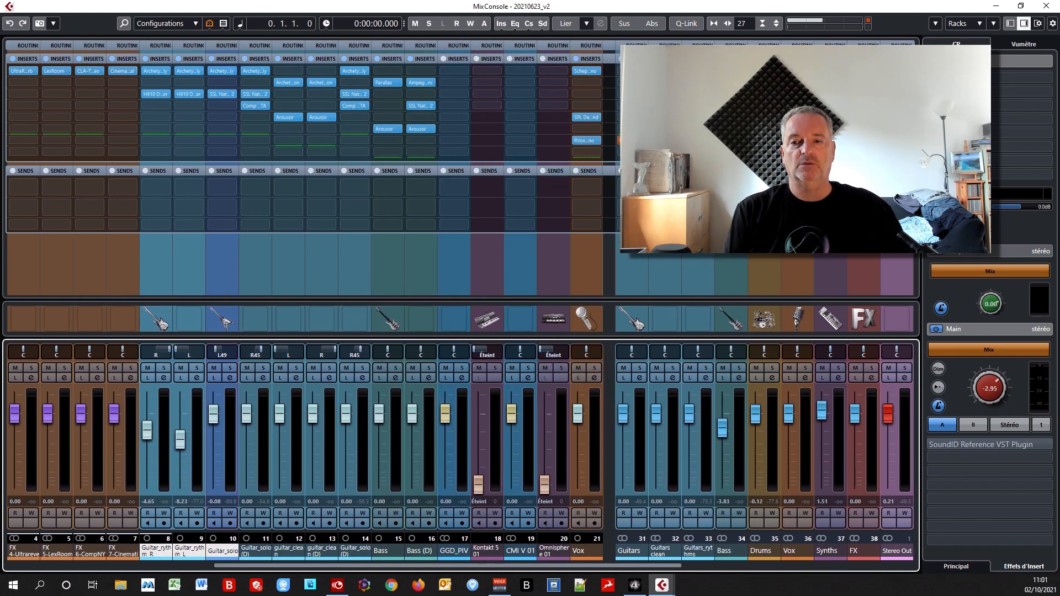
pyautogui.click(713, 24)
pyautogui.click(713, 24)
pyautogui.click(713, 24)
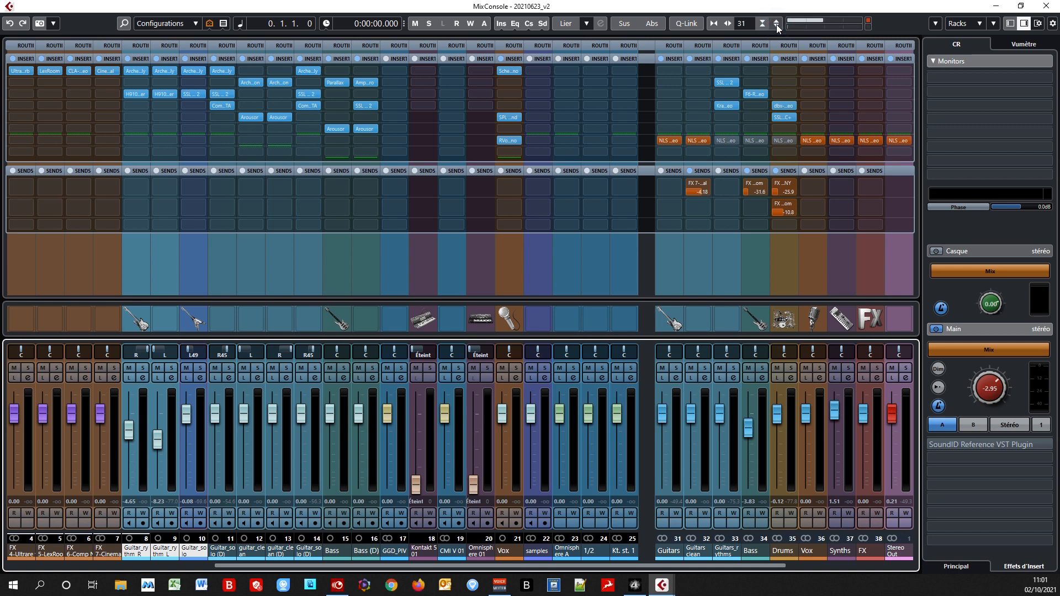
# Increase the rack height until the inserts and sends fill the rack area.
pyautogui.click(777, 25)
pyautogui.click(777, 26)
pyautogui.click(777, 25)
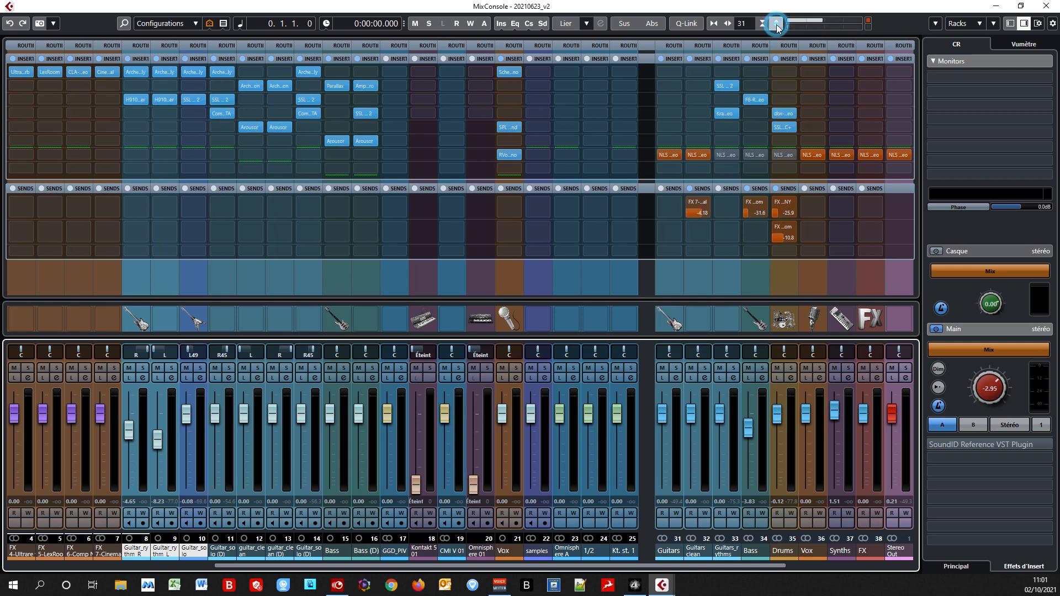
pyautogui.click(777, 26)
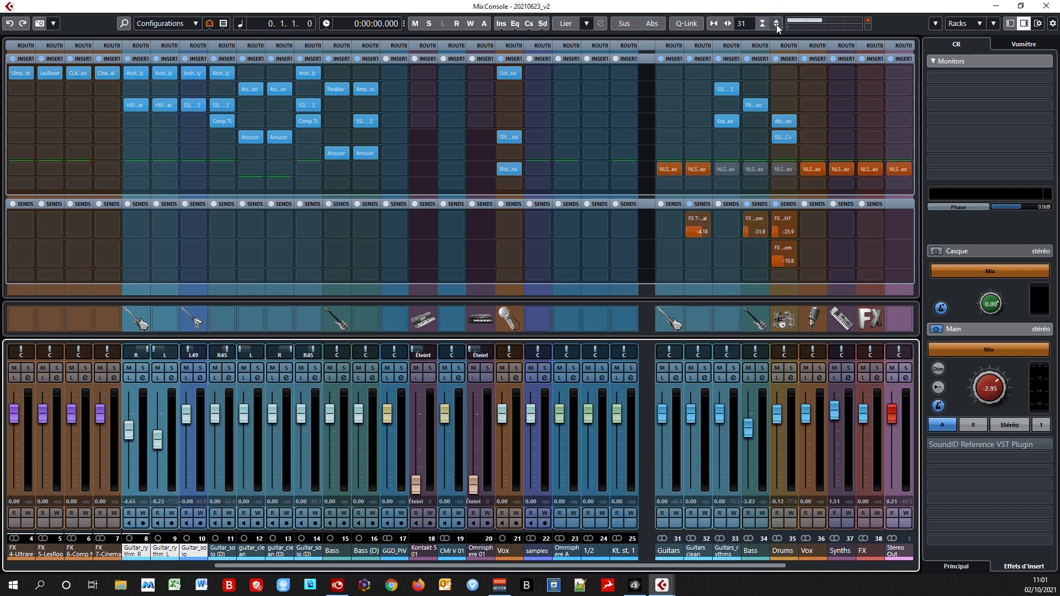
pyautogui.click(776, 24)
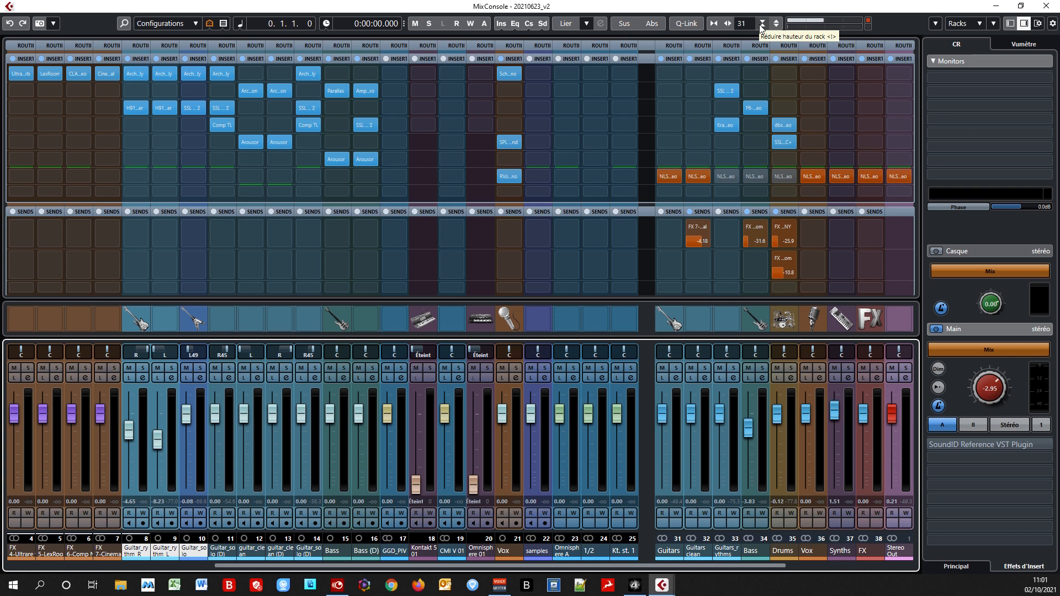
# Reduce the rack height back to its original size.
pyautogui.click(762, 24)
pyautogui.click(762, 24)
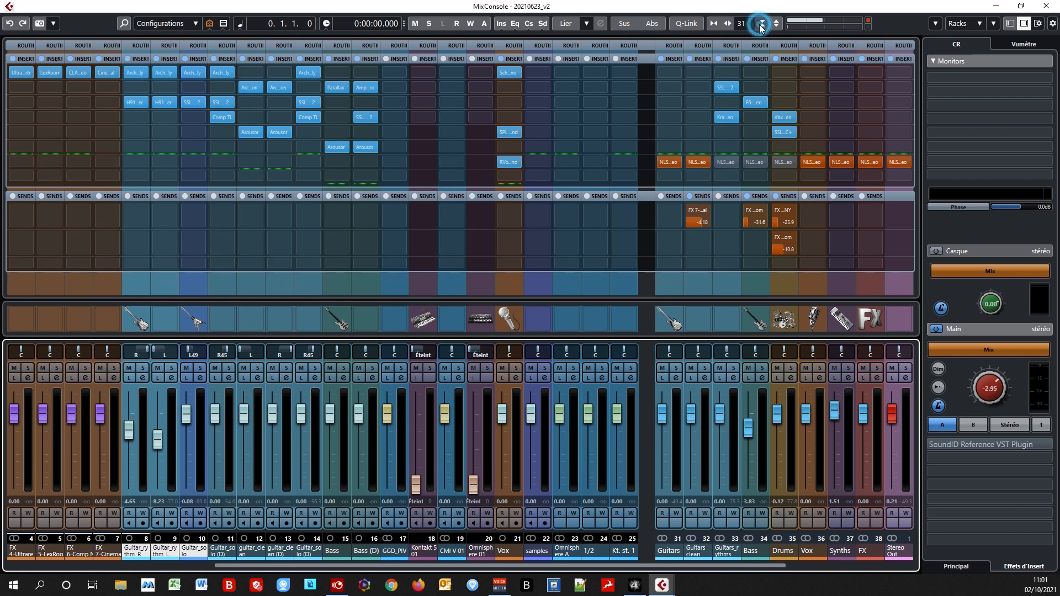
pyautogui.click(760, 24)
pyautogui.click(761, 24)
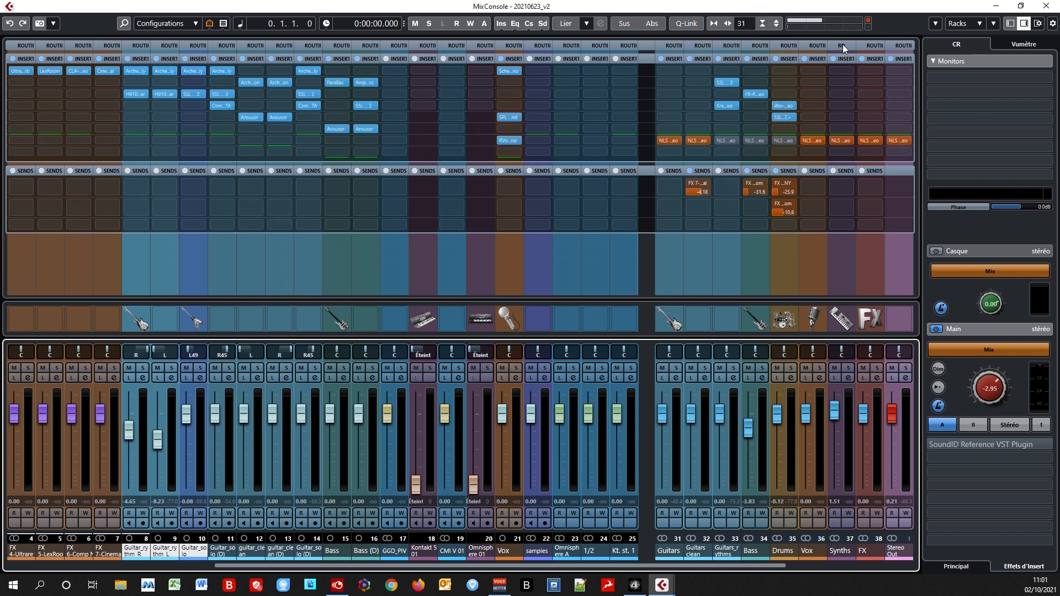
# Check the "Défilement au canal sélectionné" option, and show the channel visibility list to select Bass (D) and Vox in it.
pyautogui.click(936, 25)
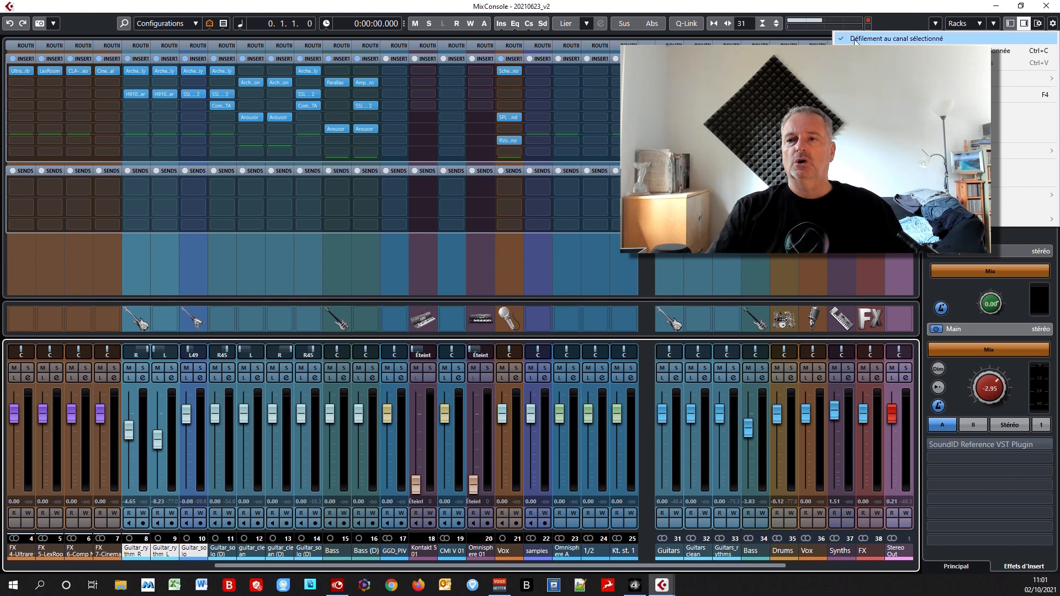
pyautogui.click(916, 6)
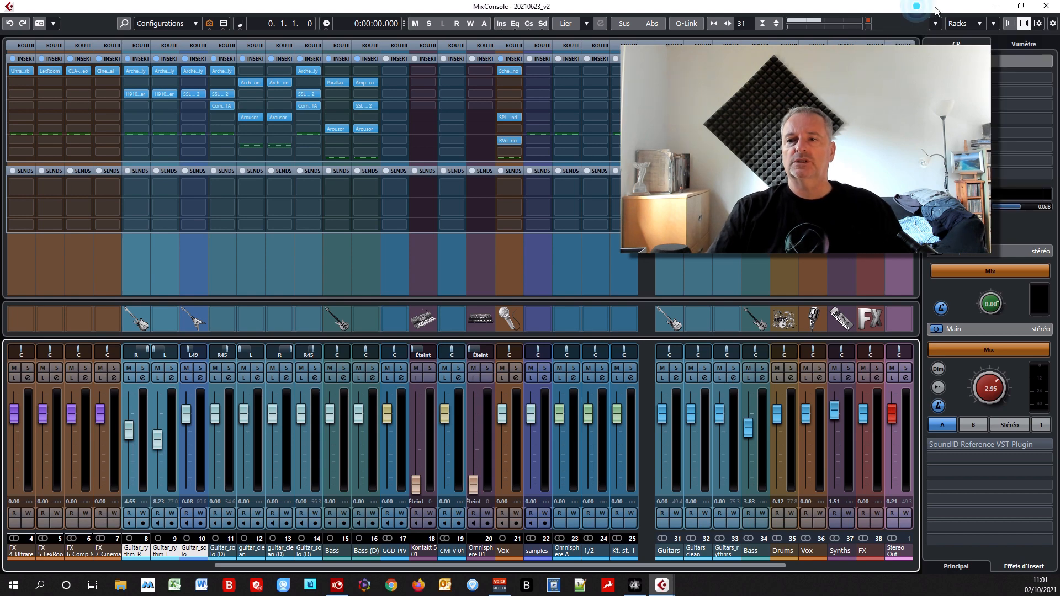
pyautogui.click(1010, 23)
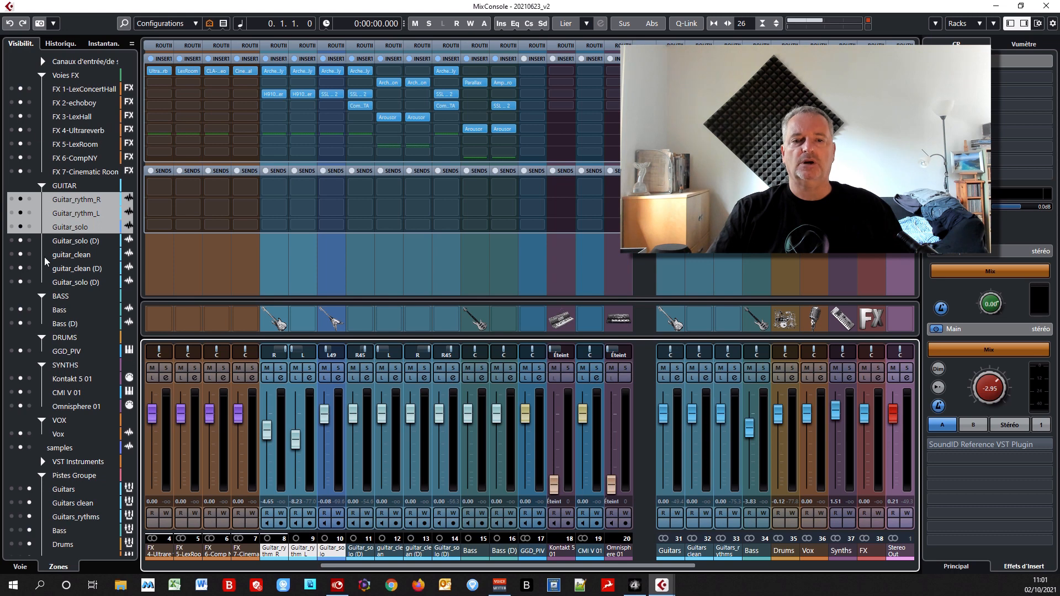
pyautogui.click(68, 325)
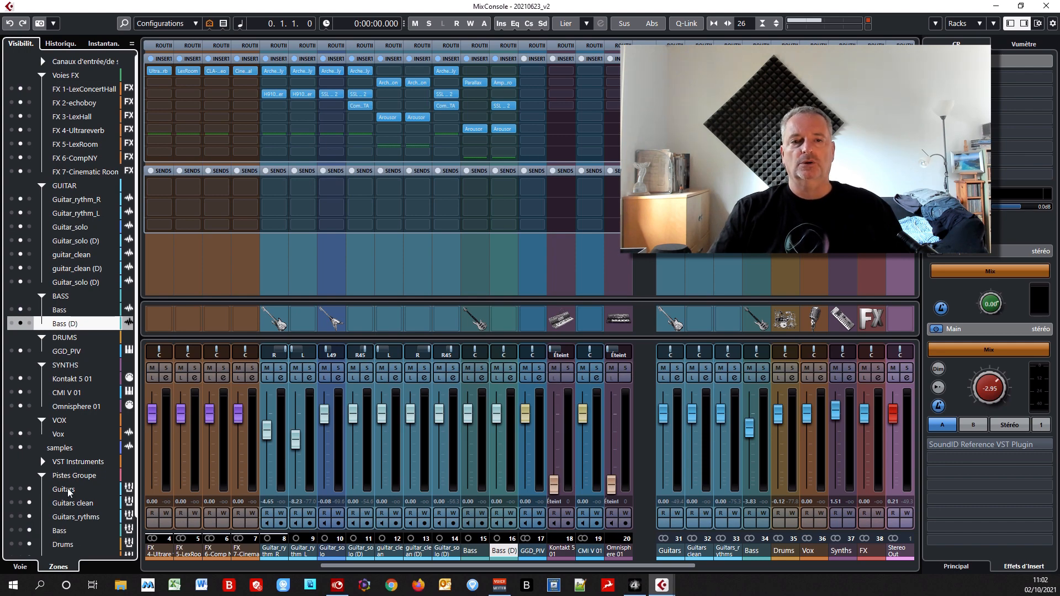
pyautogui.scroll(-1, 68, 492)
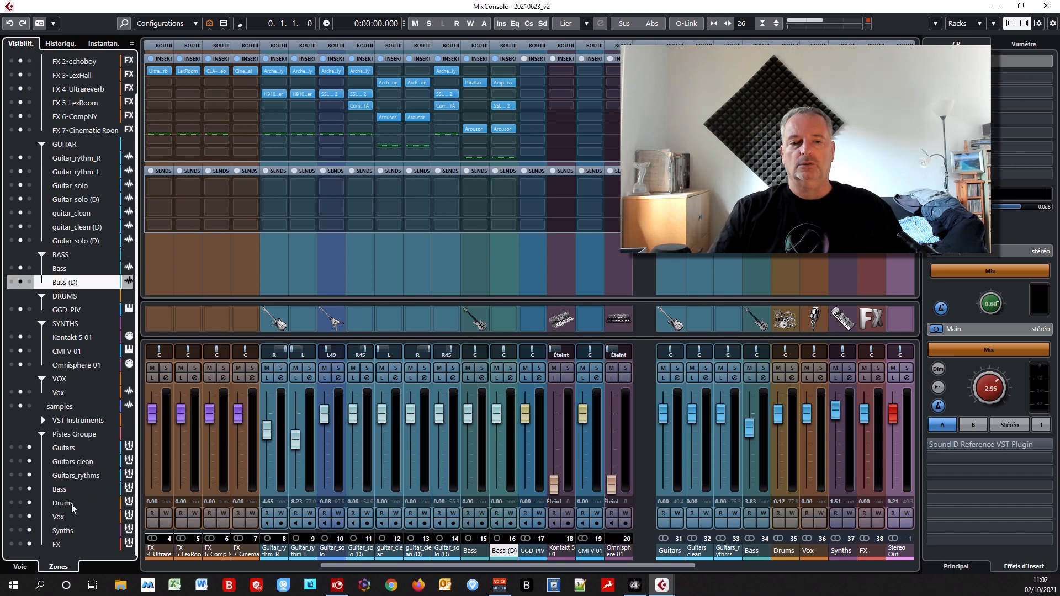
pyautogui.click(60, 394)
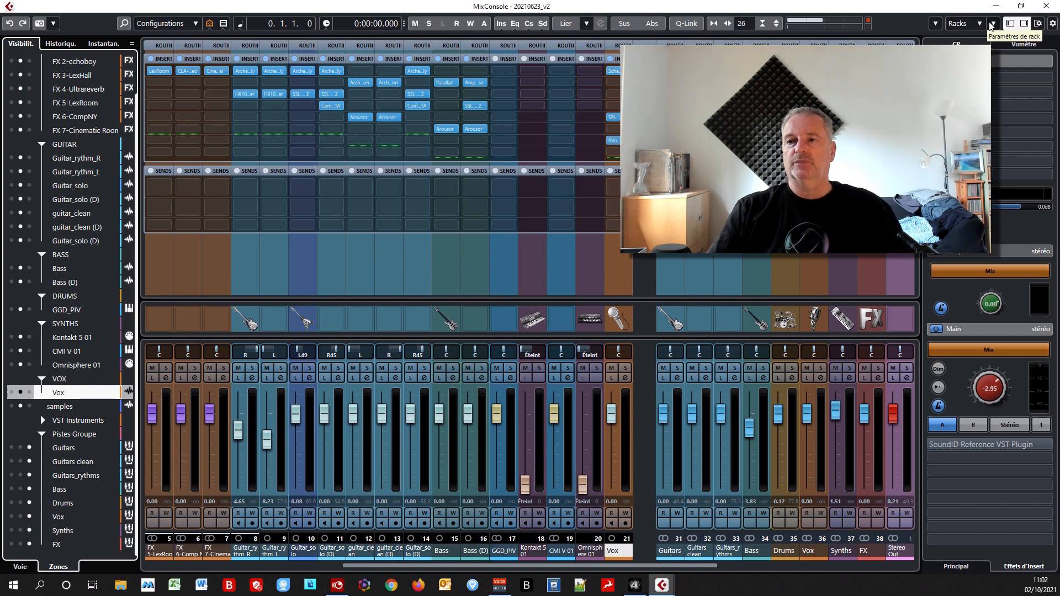
# Hide the channel visibility list and display all rack types with "Tous les racks".
pyautogui.click(981, 24)
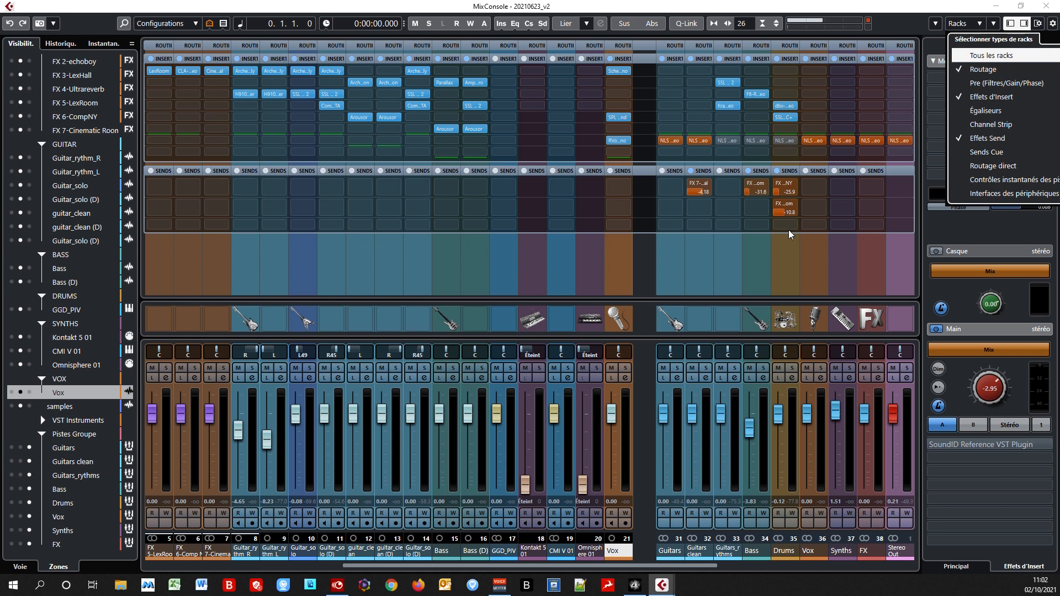
pyautogui.click(1009, 22)
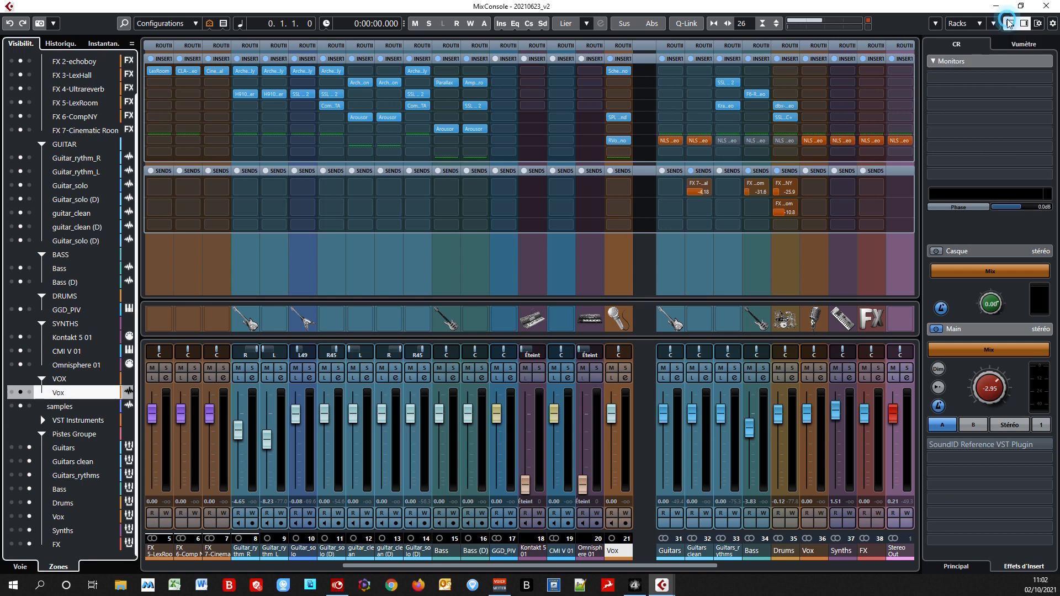
pyautogui.click(1009, 23)
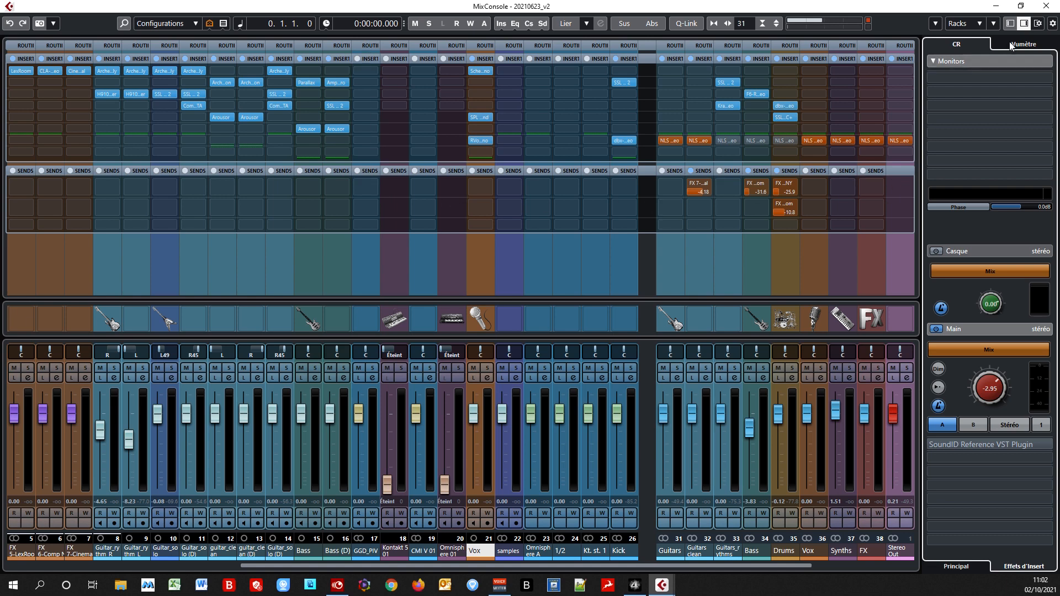
pyautogui.click(980, 24)
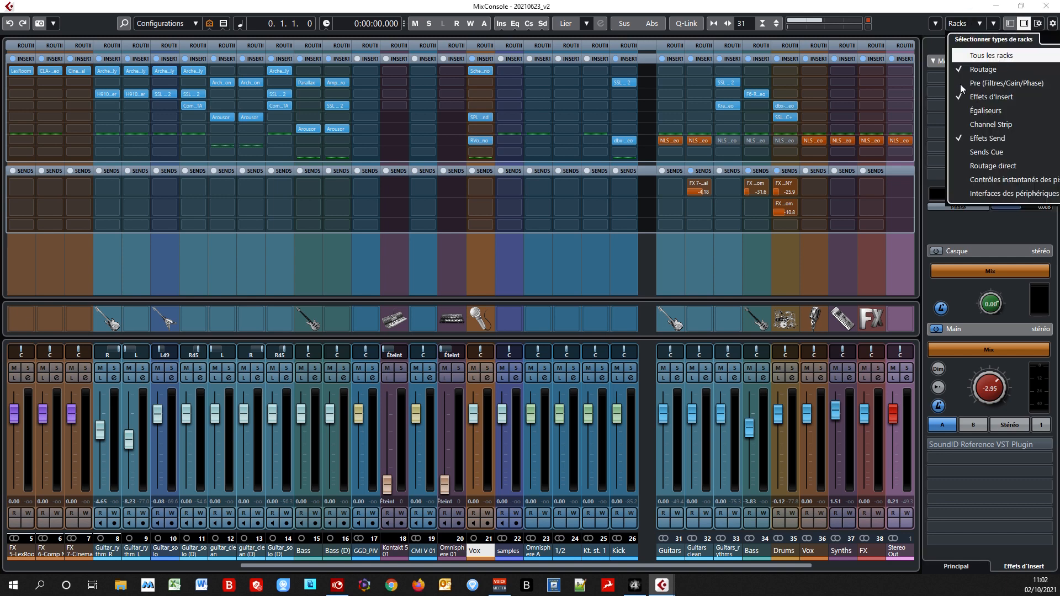
pyautogui.click(959, 57)
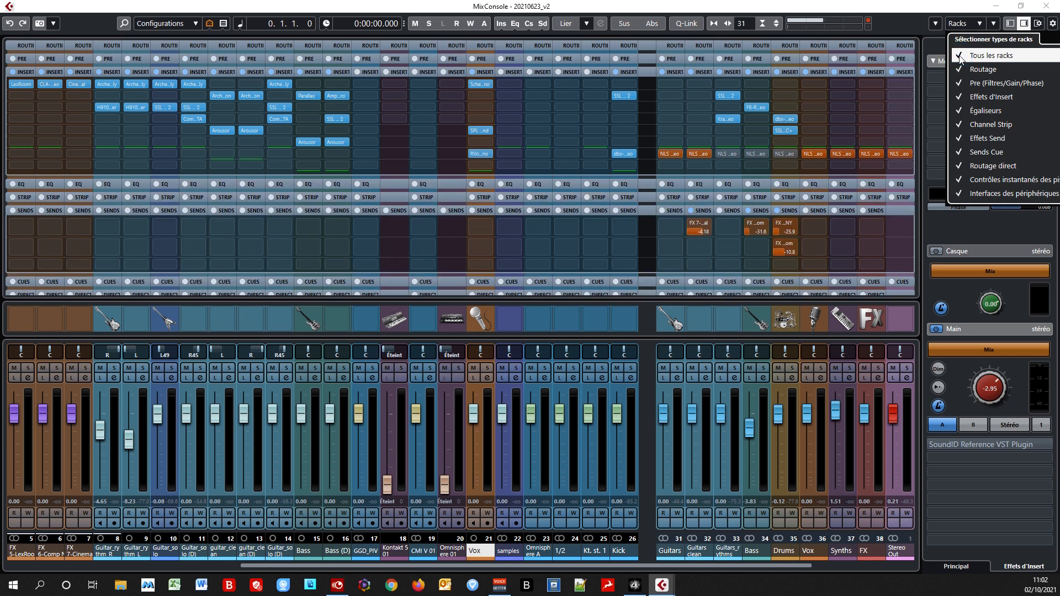
# Expand and collapse the Strip rack, and expand the Pre rack with its filters, gain and phase.
pyautogui.click(542, 200)
pyautogui.click(542, 200)
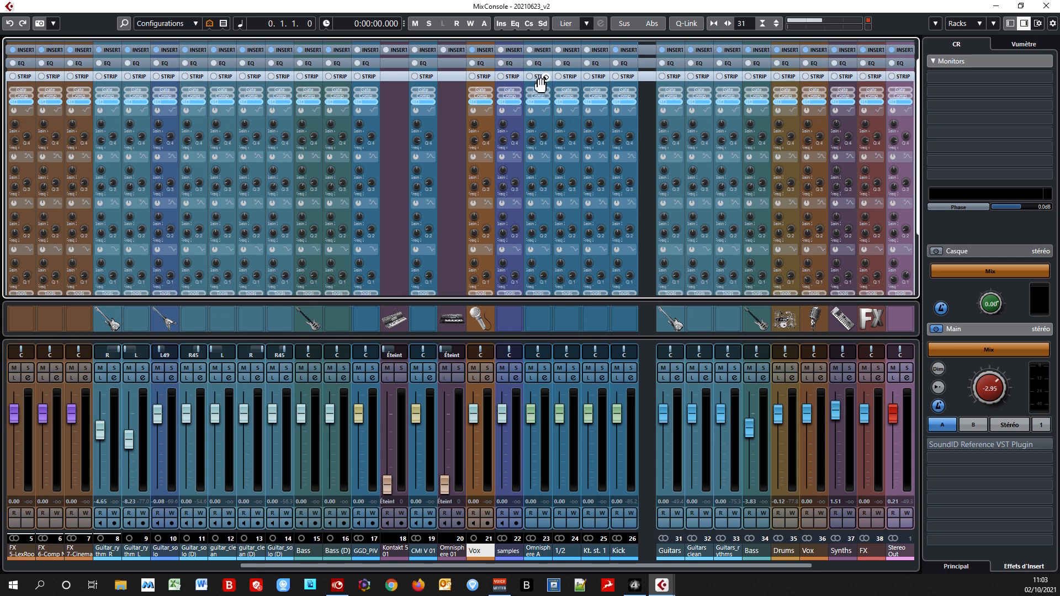
pyautogui.click(450, 75)
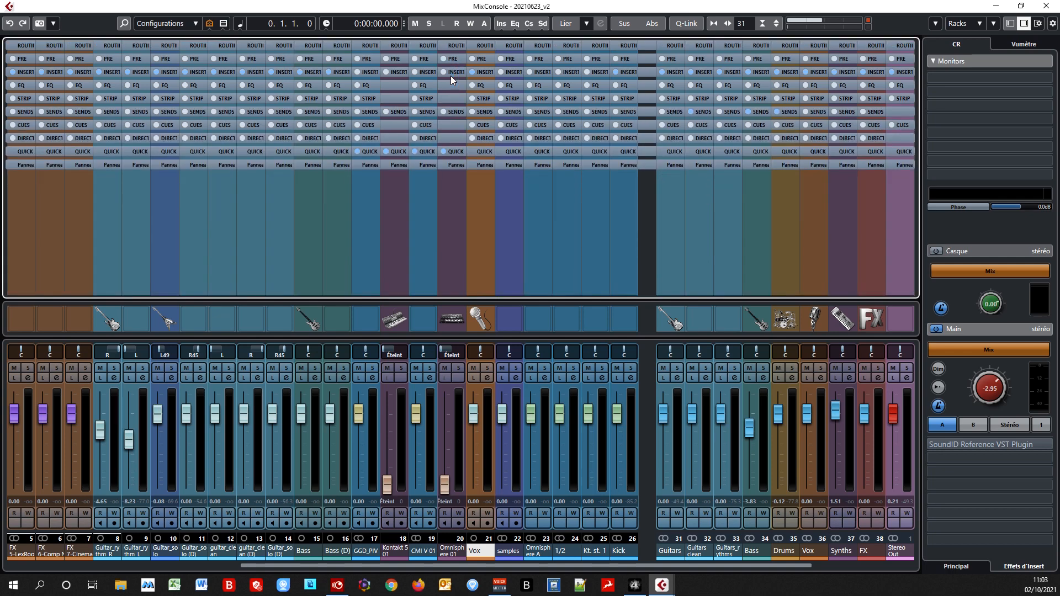
pyautogui.click(513, 59)
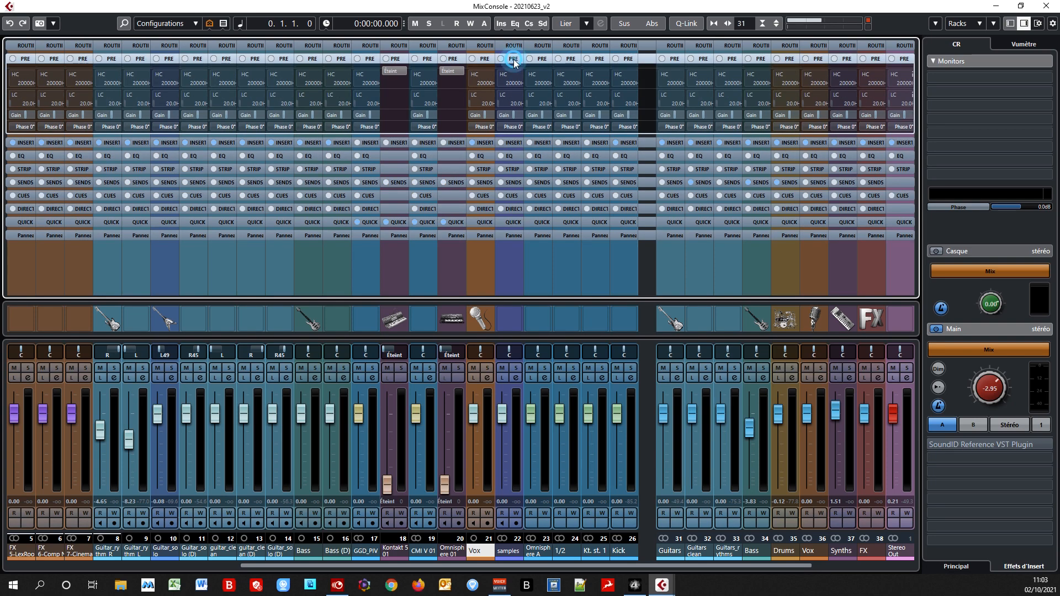
# Collapse the Pre rack, and expand and collapse the EQ rack.
pyautogui.click(513, 59)
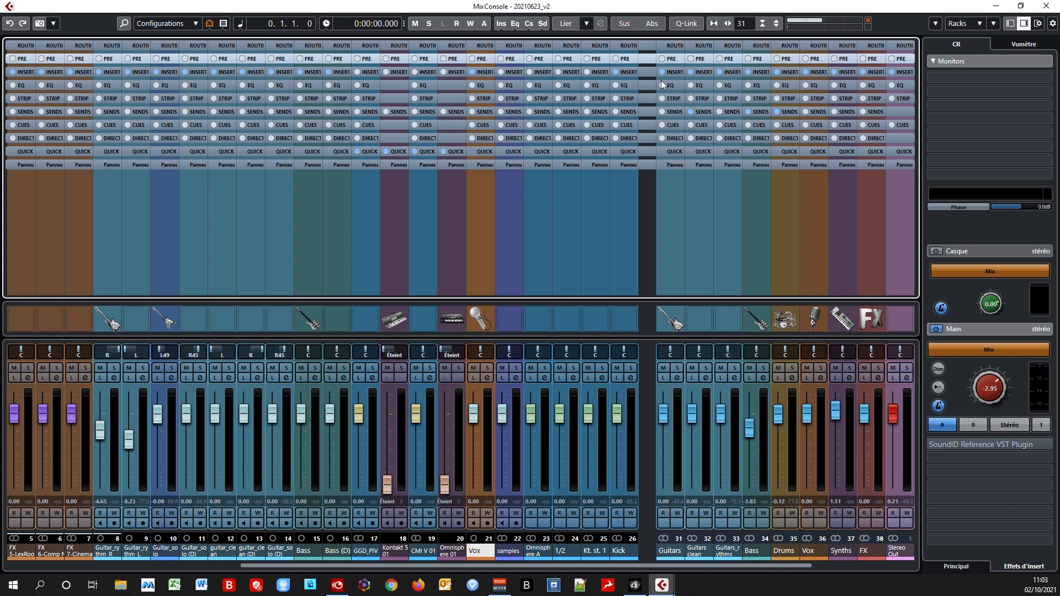
pyautogui.click(514, 86)
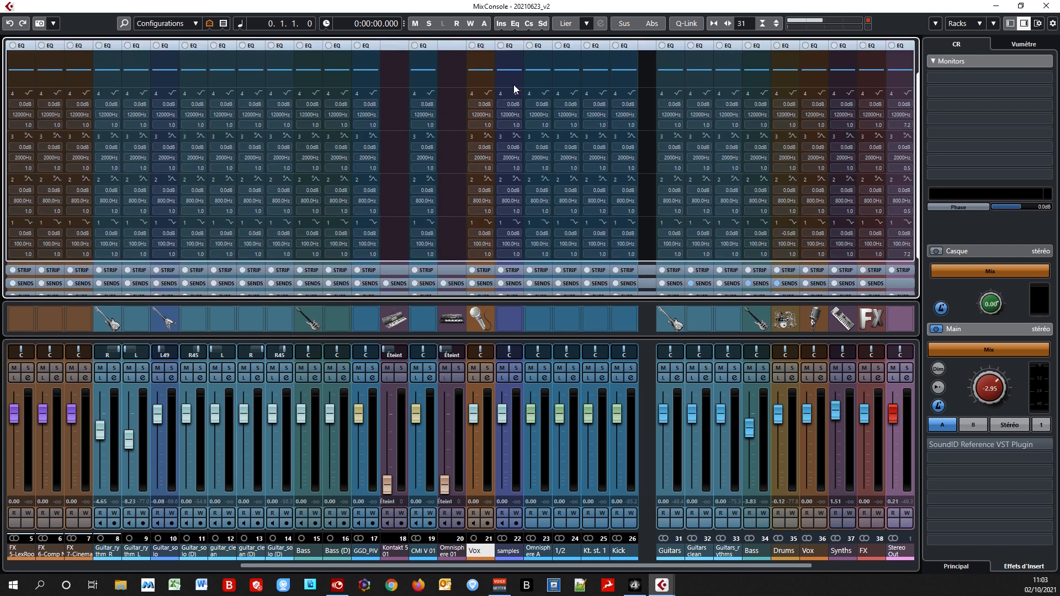
pyautogui.rightClick(512, 46)
pyautogui.click(510, 47)
pyautogui.click(509, 48)
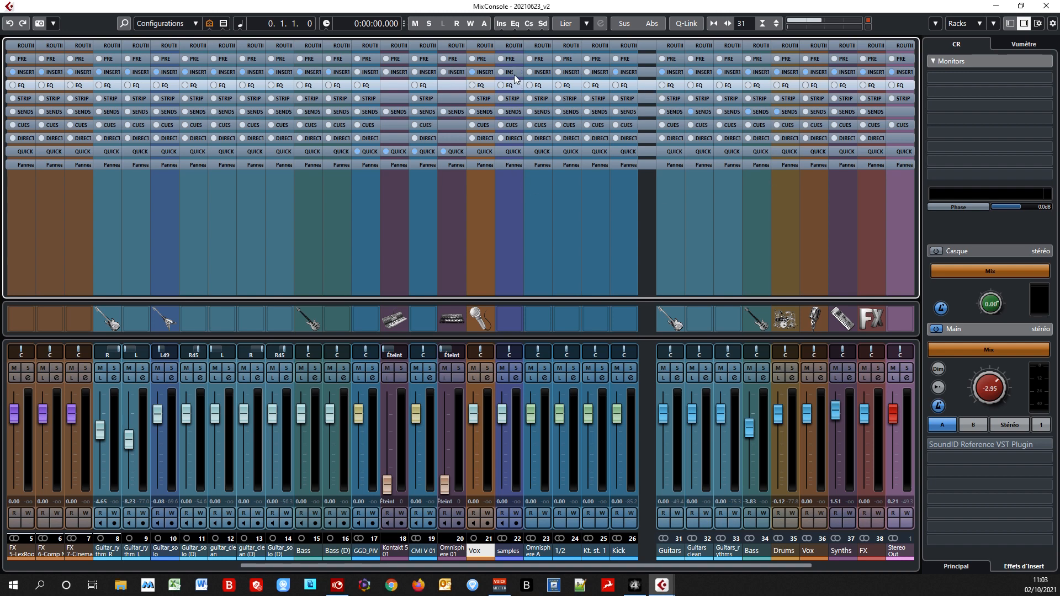
# Hide all rack types and display only Routage, Effets d'Insert and Effets Send.
pyautogui.click(979, 26)
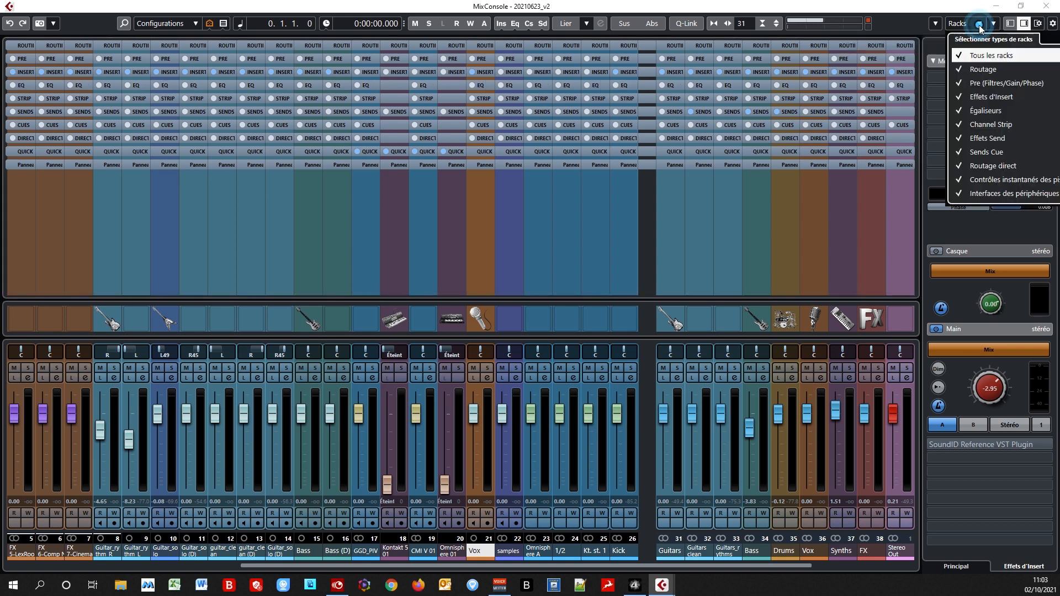
pyautogui.click(960, 56)
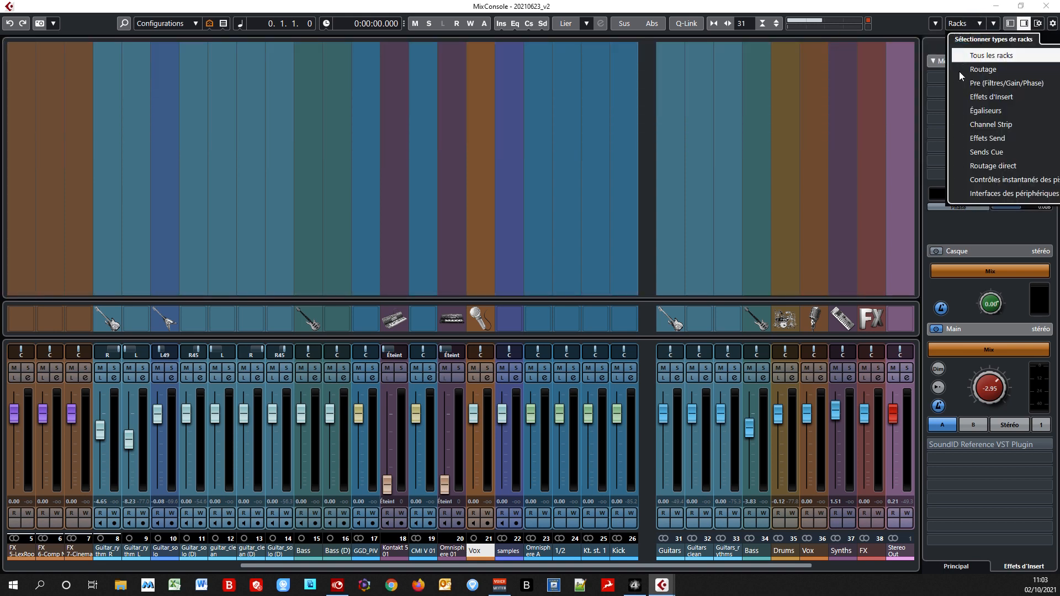
pyautogui.click(961, 100)
pyautogui.click(959, 139)
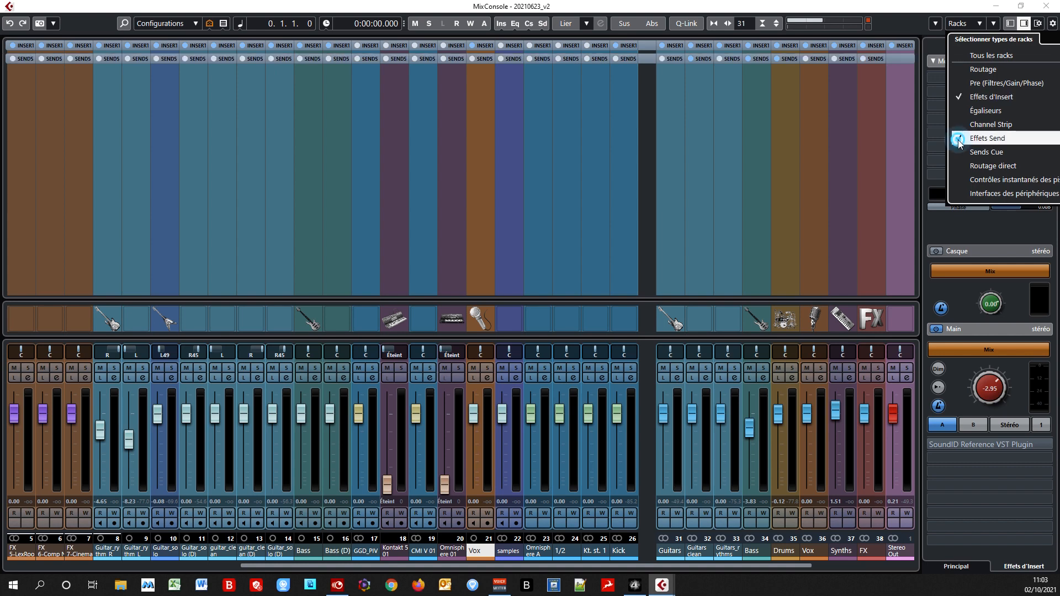
pyautogui.click(958, 71)
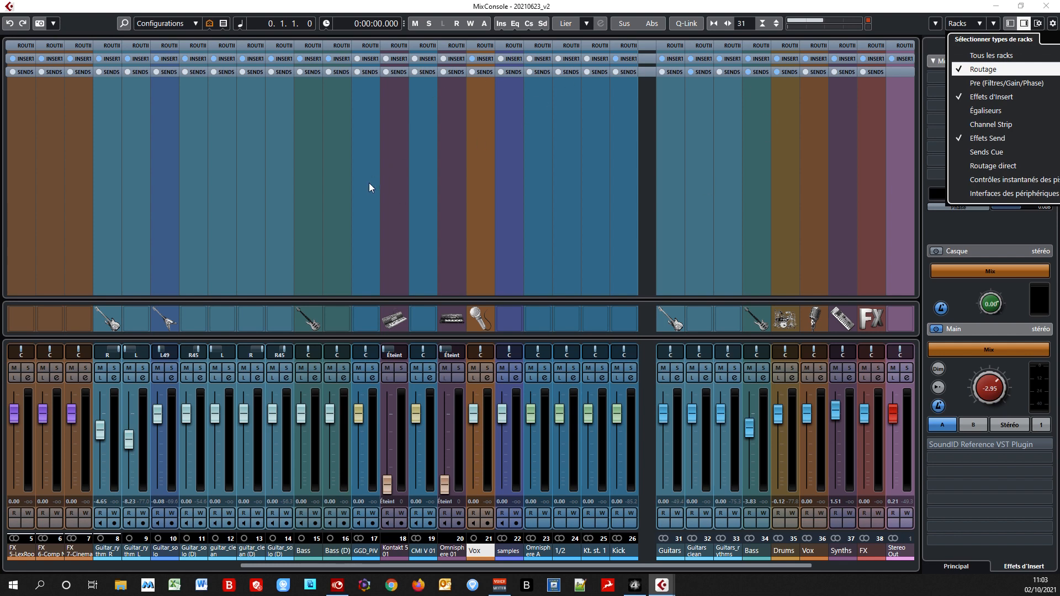
# Expand the Routing, Inserts and Sends racks so all three show their slots together.
pyautogui.click(398, 45)
pyautogui.click(398, 45)
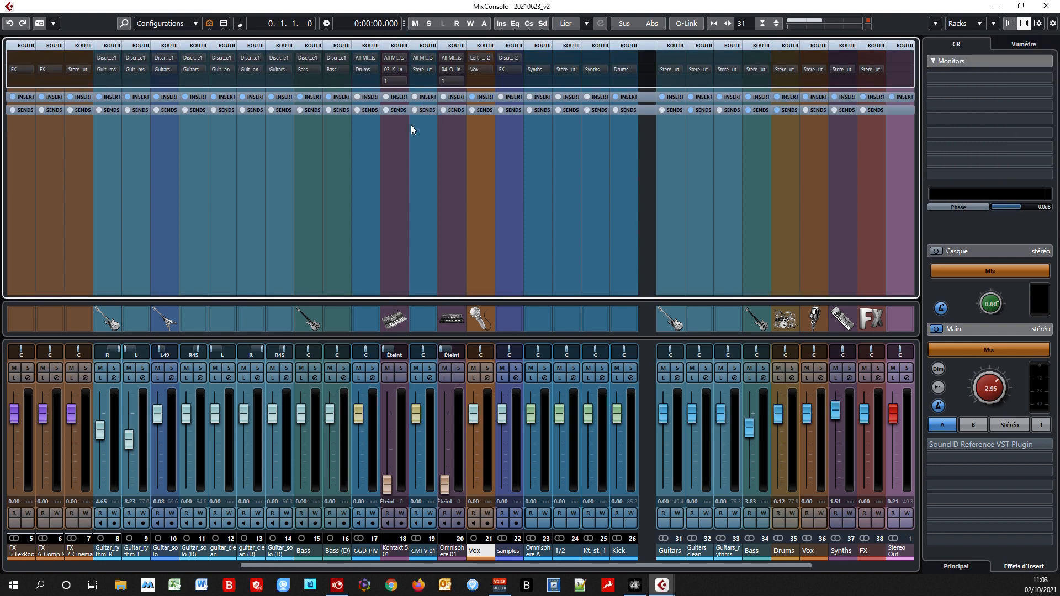
pyautogui.click(400, 96)
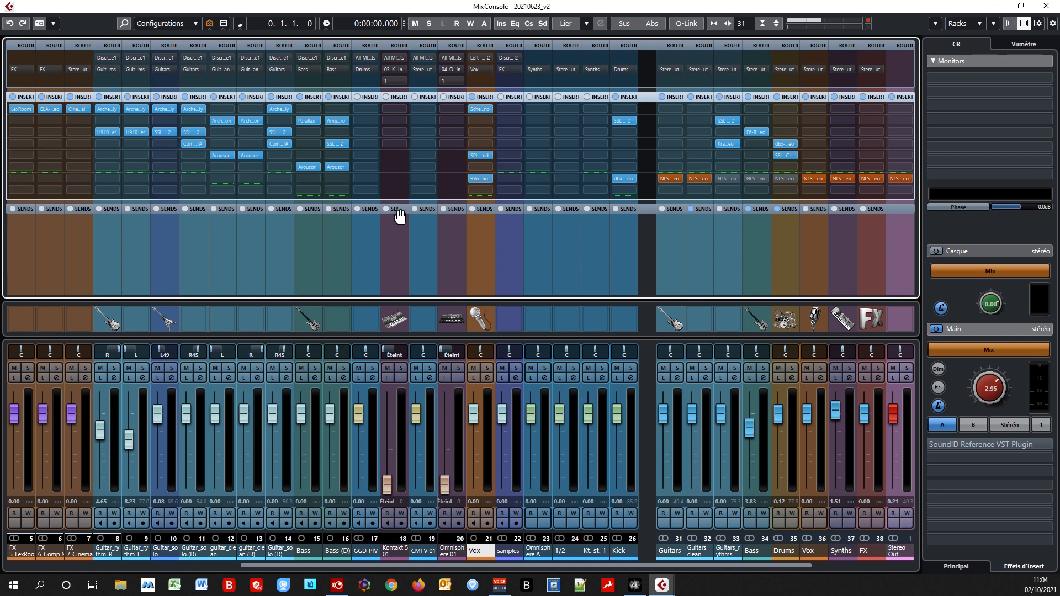
pyautogui.click(398, 209)
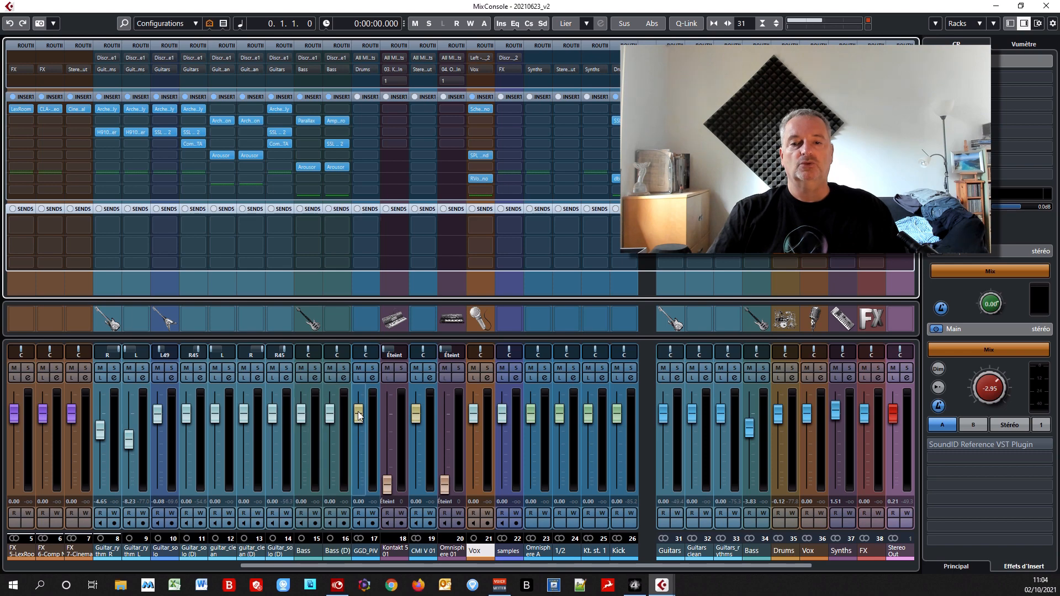
# Lower the GGD_PIV fader slightly and reset it to its default level.
pyautogui.moveTo(358, 412)
pyautogui.mouseDown()
pyautogui.moveTo(356, 432)
pyautogui.moveTo(357, 413)
pyautogui.mouseUp()
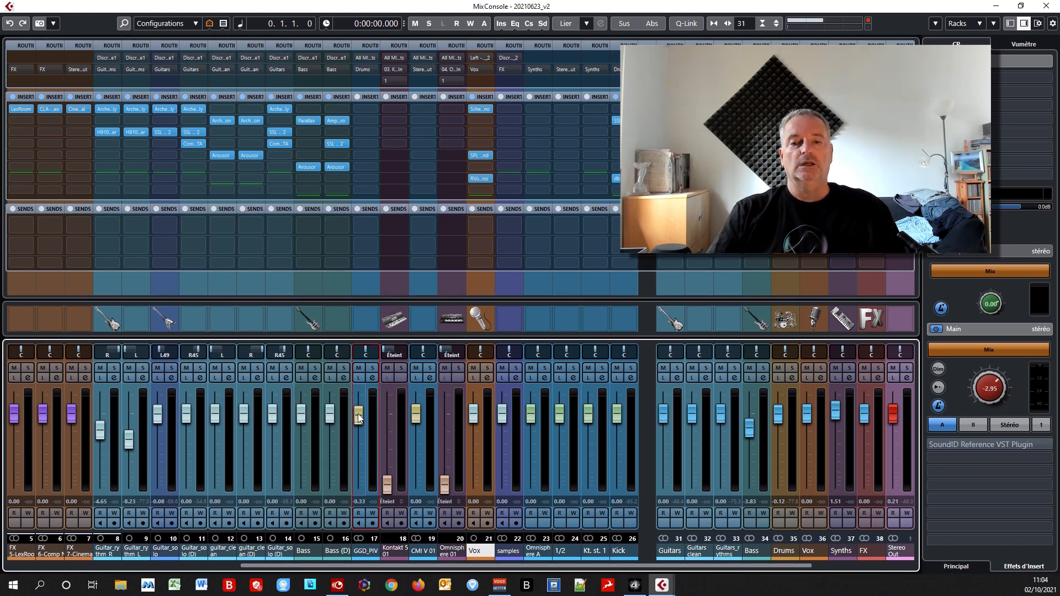
pyautogui.keyDown('ctrl'); pyautogui.click(358, 413); pyautogui.keyUp('ctrl')
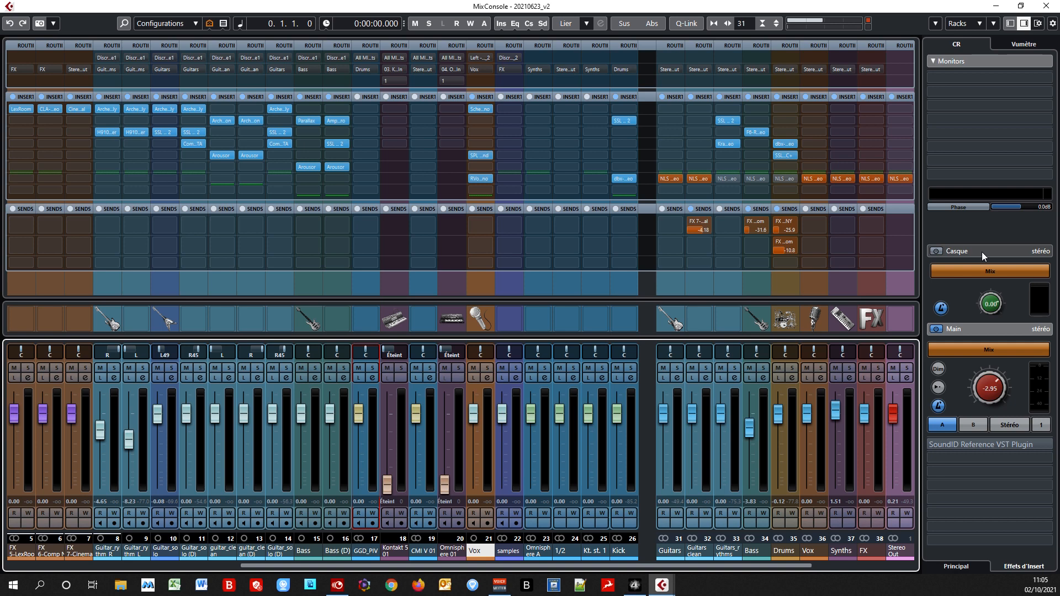
# Show the insert effects of the Casque output, and open and close its SoundID Reference VST Plugin window.
pyautogui.click(981, 252)
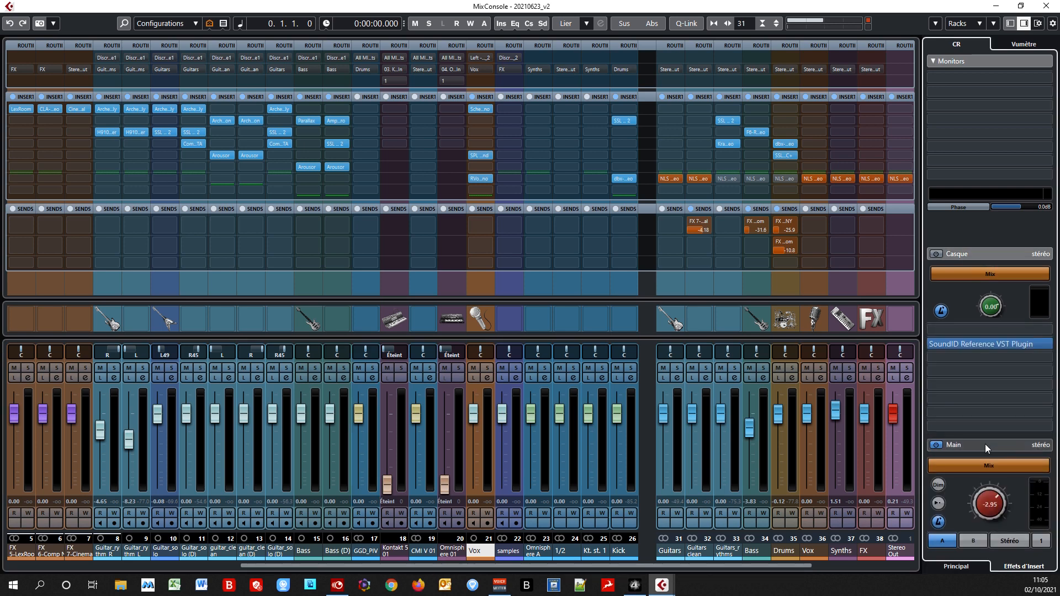
pyautogui.moveTo(963, 343)
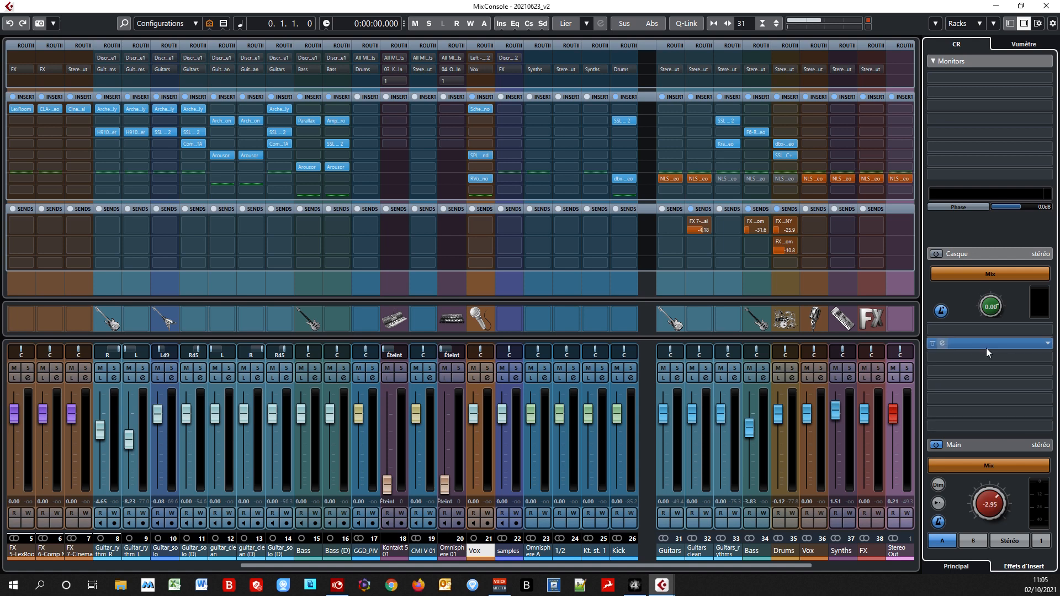
pyautogui.moveTo(987, 390)
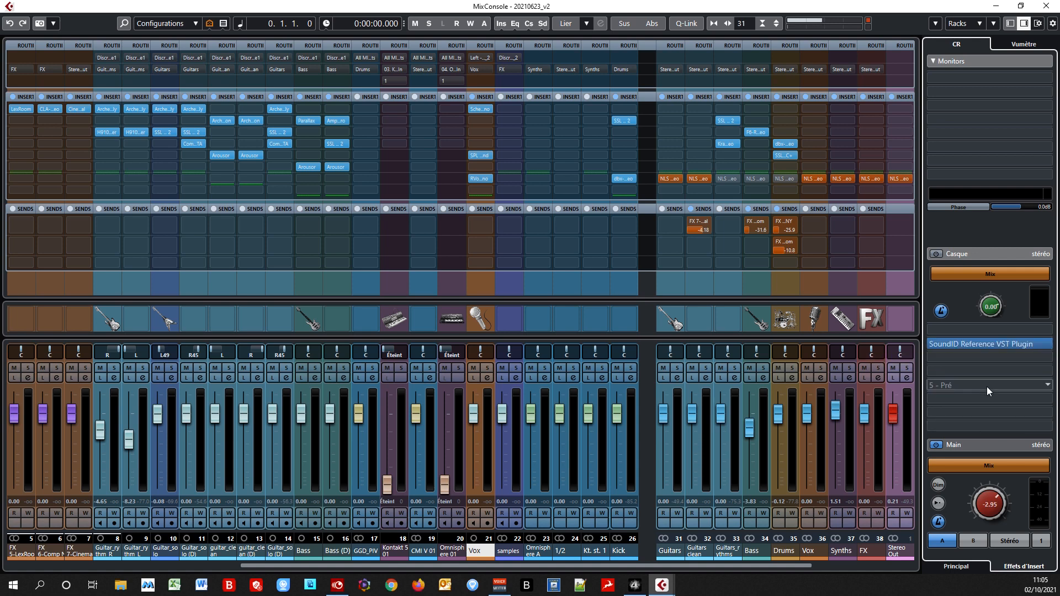
pyautogui.click(992, 344)
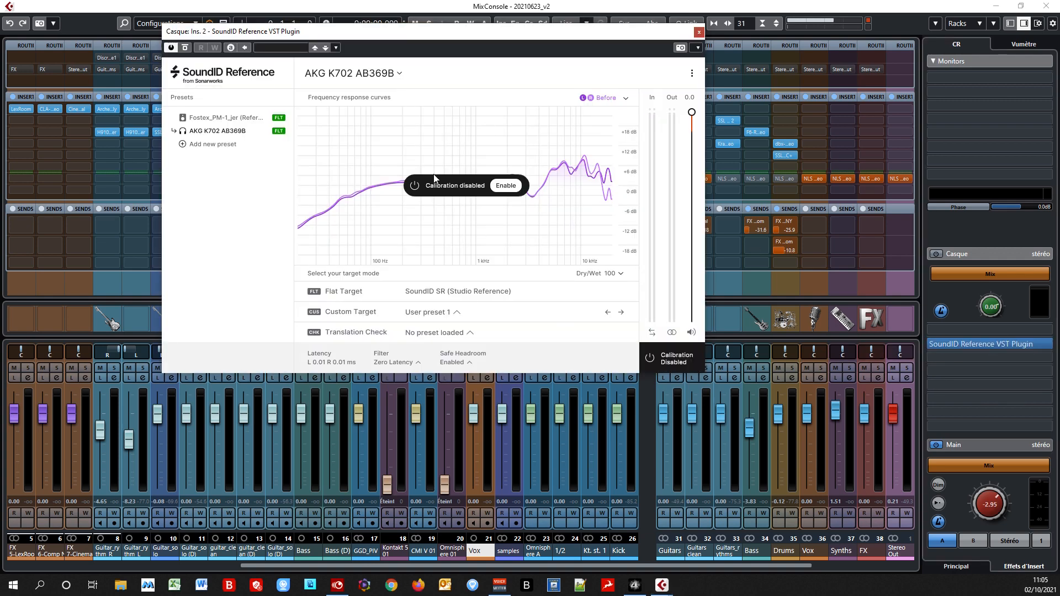
pyautogui.click(699, 32)
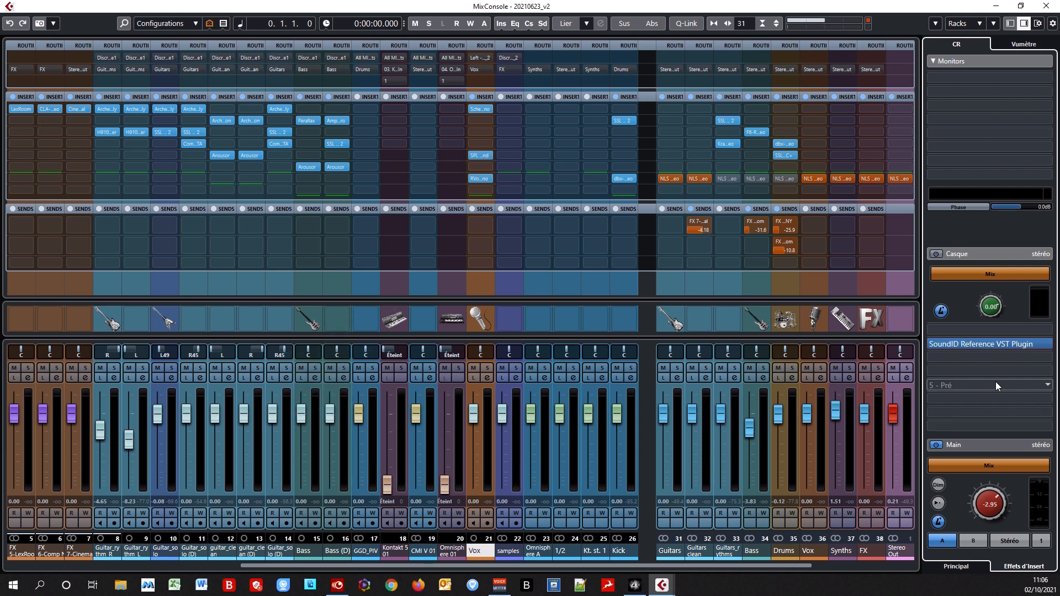
# Show the insert effects of the Main output and activate its SoundID Reference VST Plugin.
pyautogui.click(989, 447)
pyautogui.click(1003, 434)
pyautogui.click(931, 436)
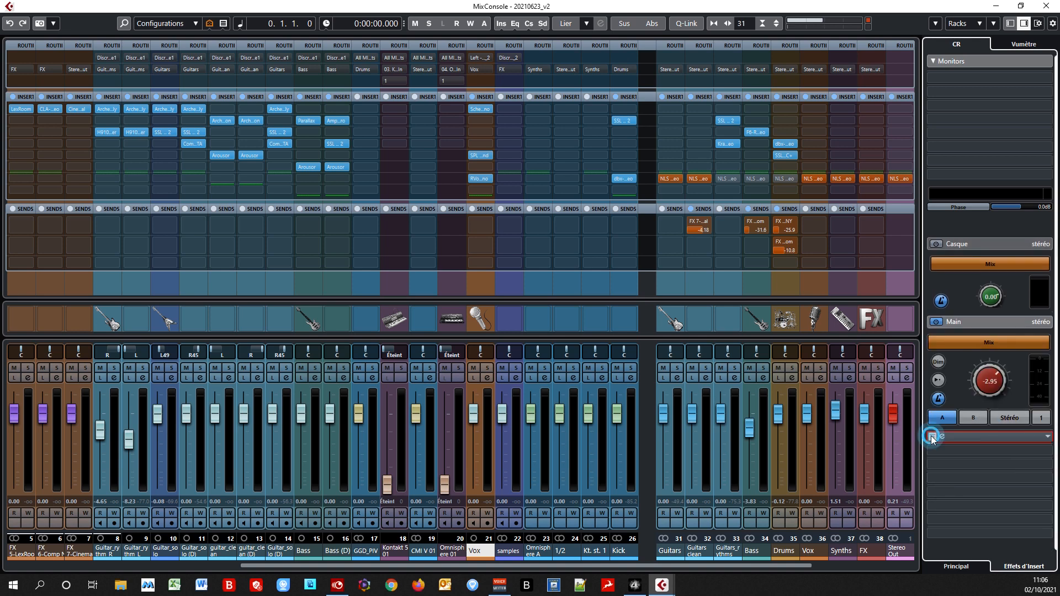
pyautogui.click(990, 438)
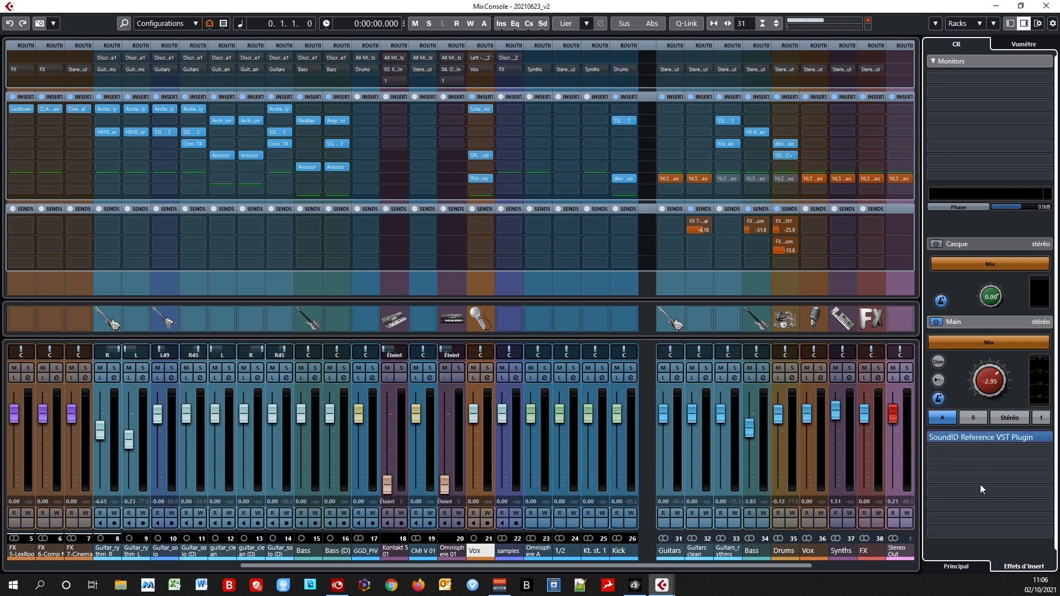
# Examine the loudness meter with its LUFS unit and return to the Control Room view.
pyautogui.click(1019, 43)
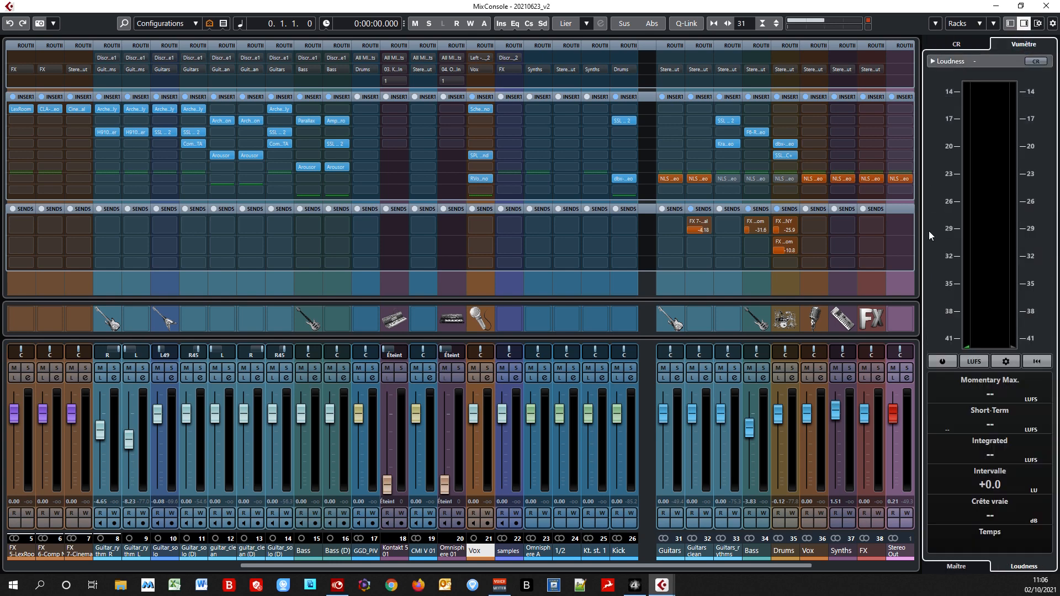
pyautogui.click(975, 363)
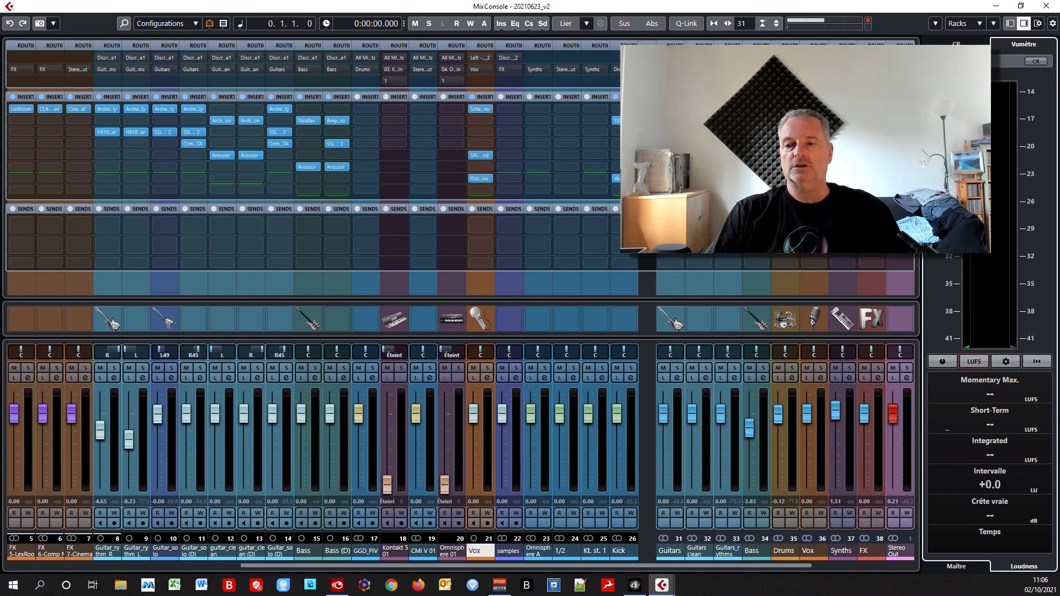
pyautogui.click(956, 43)
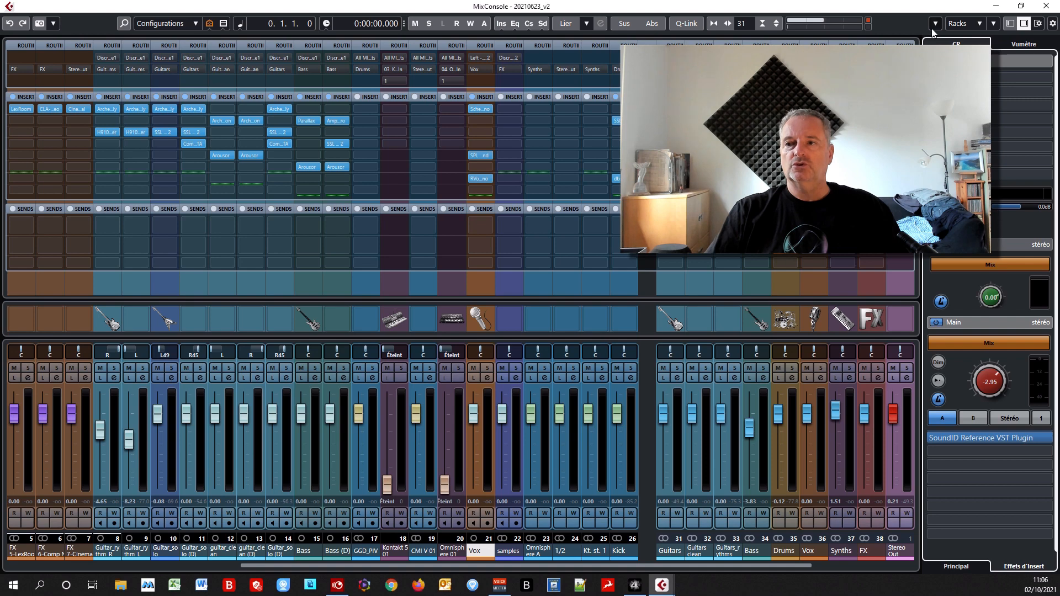
# Show the channel visibility list, and hide and redisplay the channels from FX 2-echoboy to FX 7-Cinematic Room.
pyautogui.click(1010, 23)
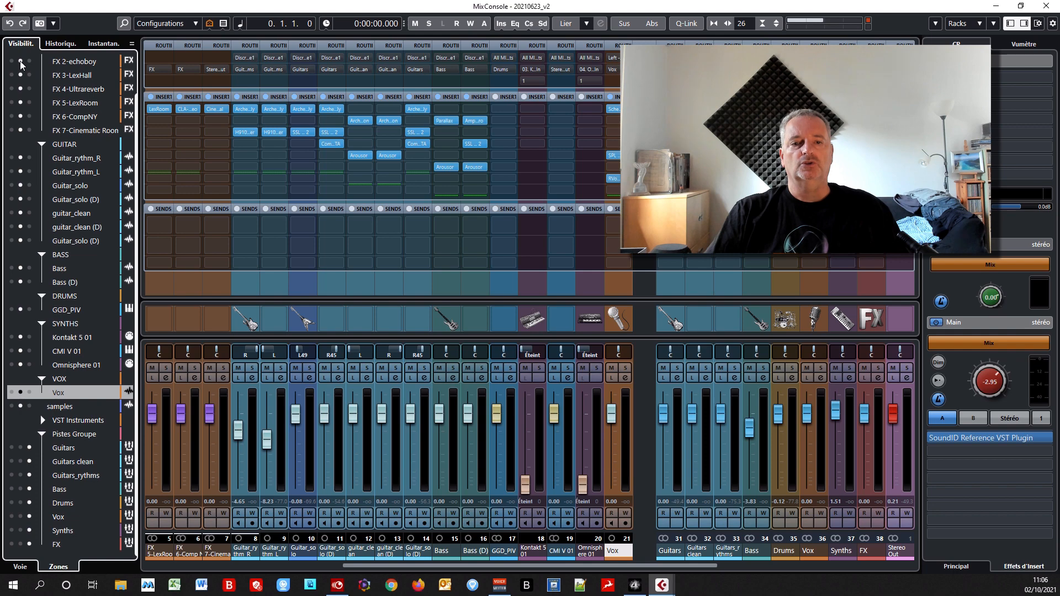
pyautogui.click(22, 565)
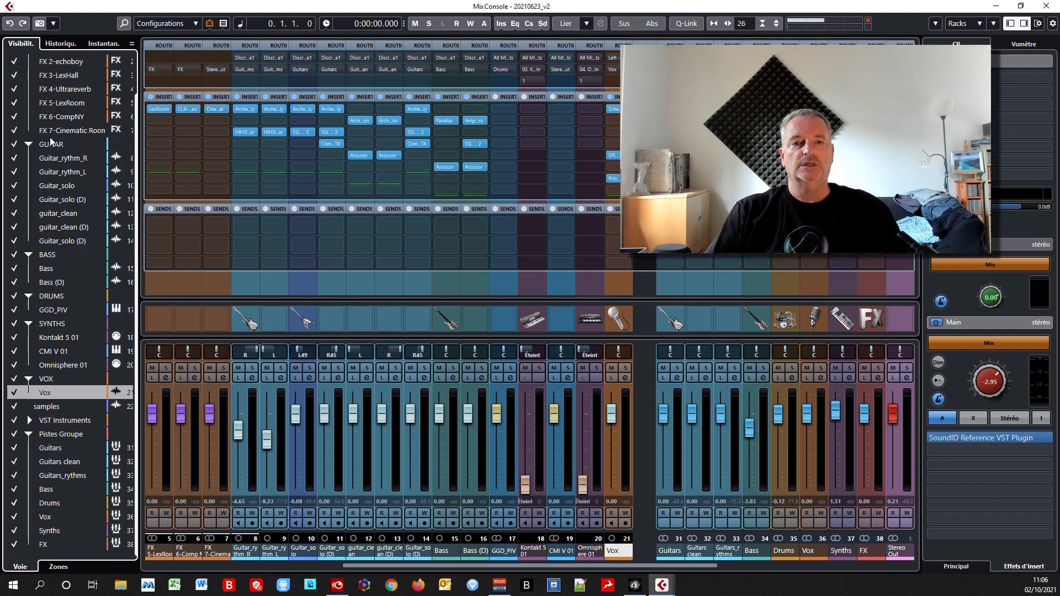
pyautogui.moveTo(15, 65); pyautogui.dragTo(16, 131)
pyautogui.moveTo(15, 65); pyautogui.dragTo(15, 130)
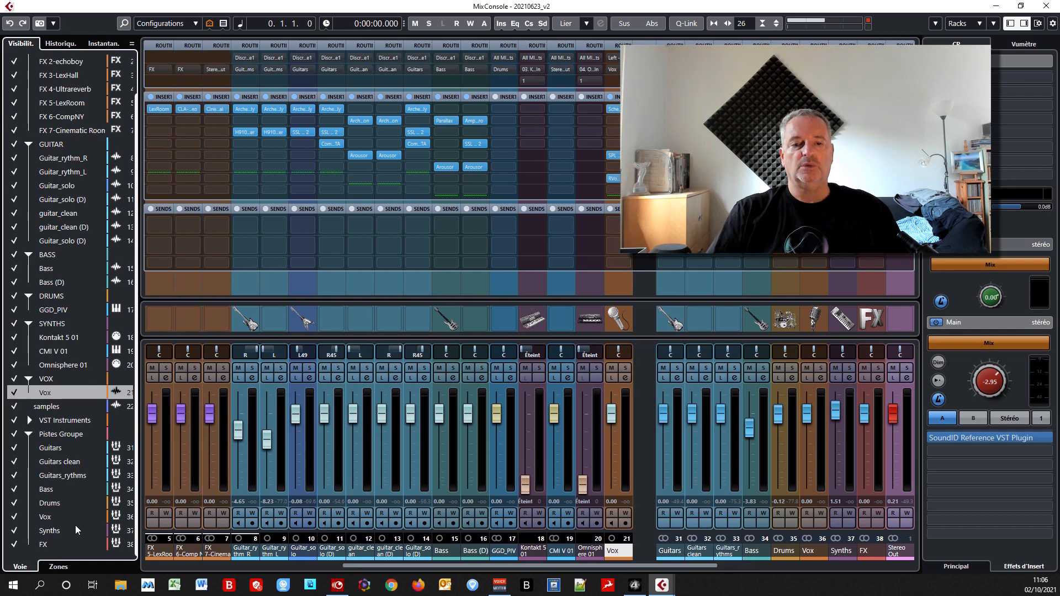
# Compare the channel visibility list with the zones list, ending on the zones list.
pyautogui.click(58, 567)
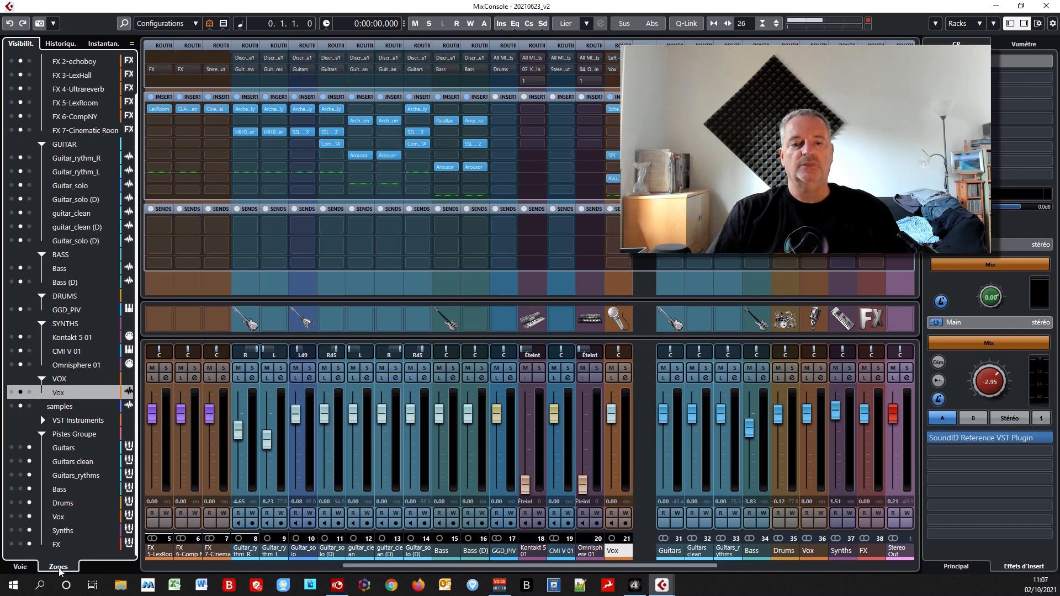
pyautogui.click(31, 567)
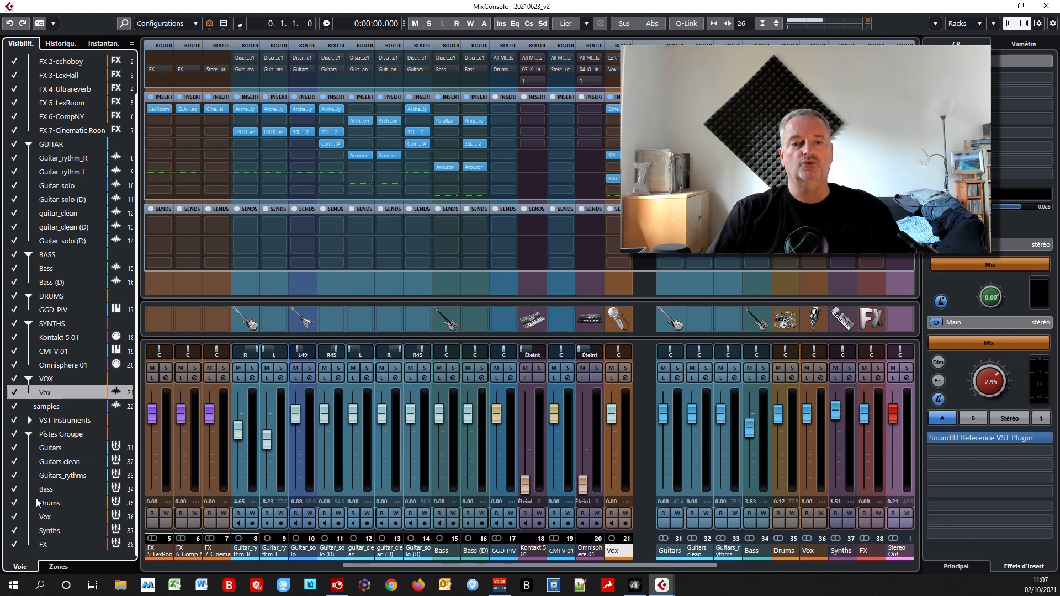
pyautogui.click(59, 568)
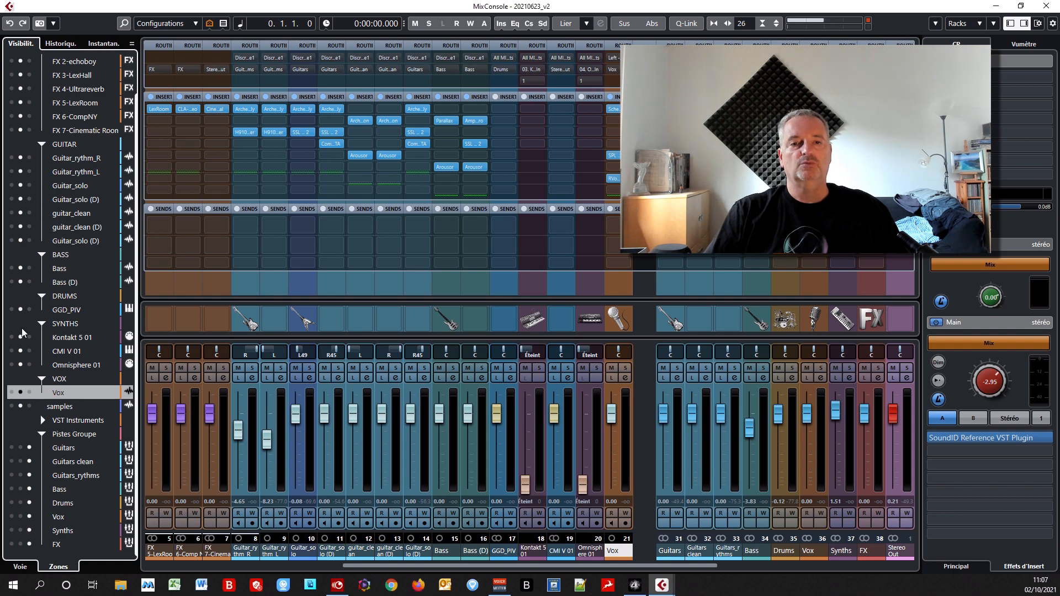
# Attach the FX 2-echoboy channel to the right zone, select it and scroll the unattached channels past it.
pyautogui.moveTo(430, 569)
pyautogui.mouseDown()
pyautogui.moveTo(645, 569)
pyautogui.moveTo(191, 560)
pyautogui.moveTo(727, 571)
pyautogui.moveTo(426, 569)
pyautogui.mouseUp()
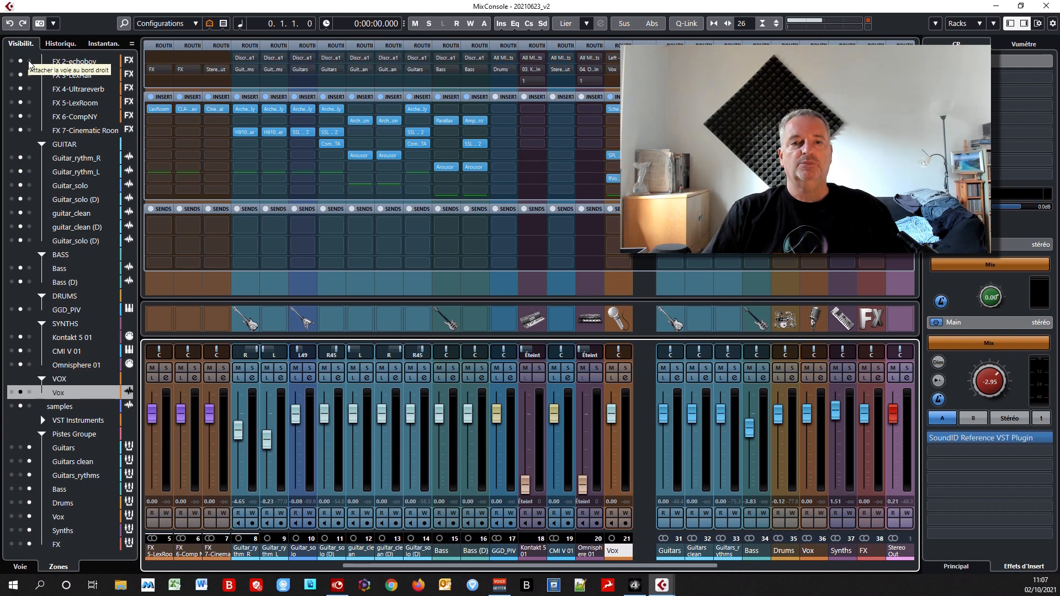
pyautogui.click(29, 62)
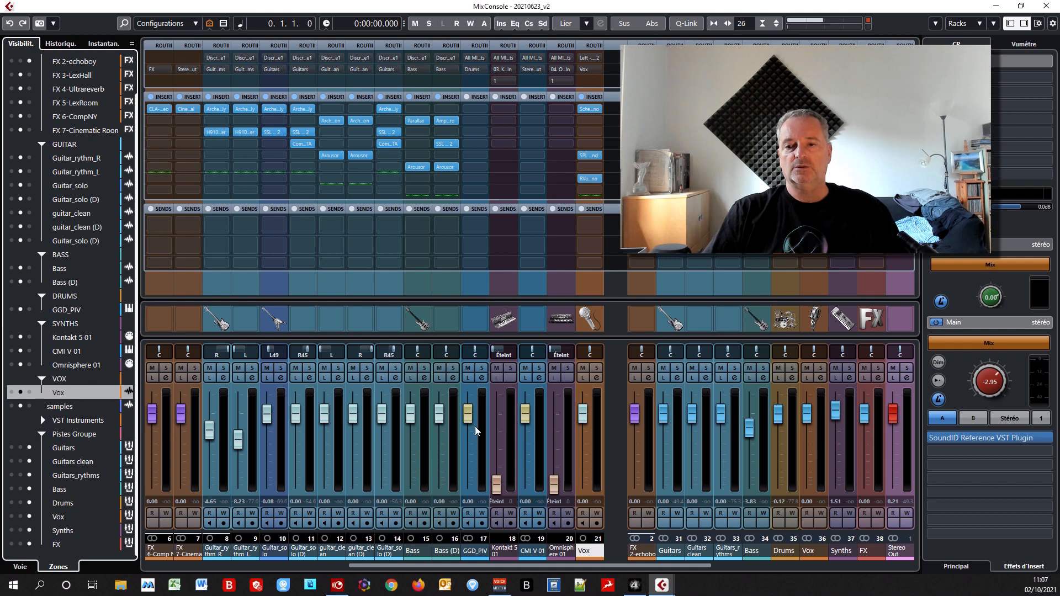
pyautogui.click(644, 549)
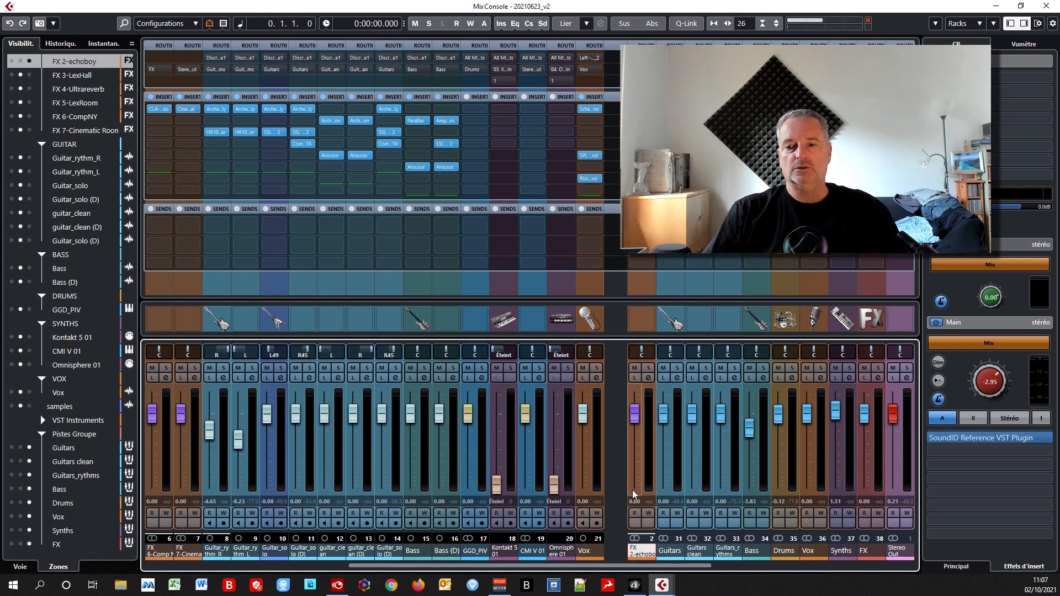
pyautogui.moveTo(594, 566); pyautogui.dragTo(680, 569)
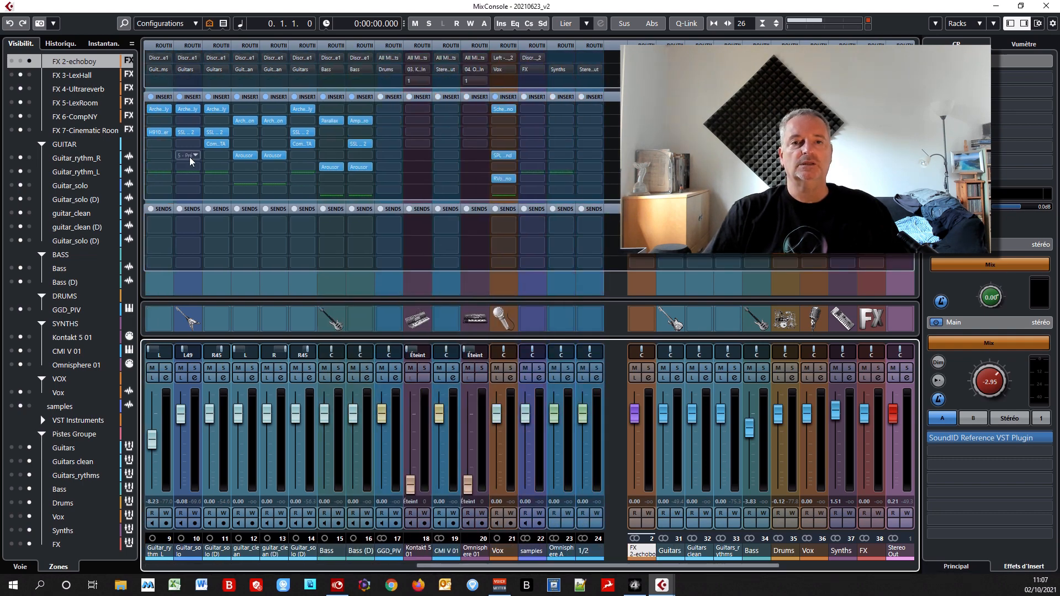
# Return FX 2-echoboy to the scrolling centre zone, and select the Guitars group channel kept in the right zone.
pyautogui.click(22, 60)
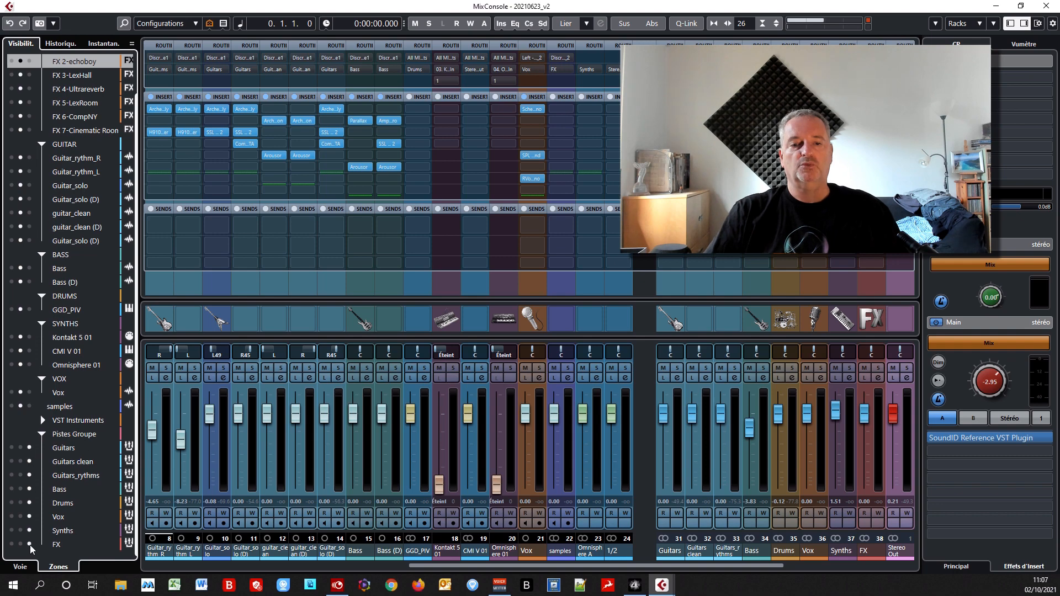
pyautogui.click(77, 452)
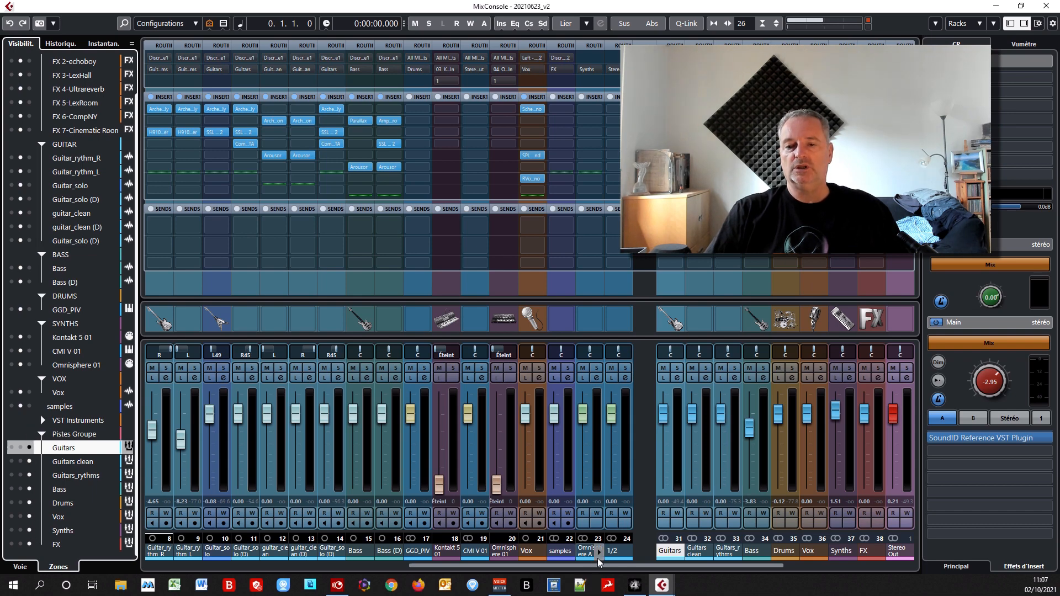
pyautogui.scroll(5, 598, 569)
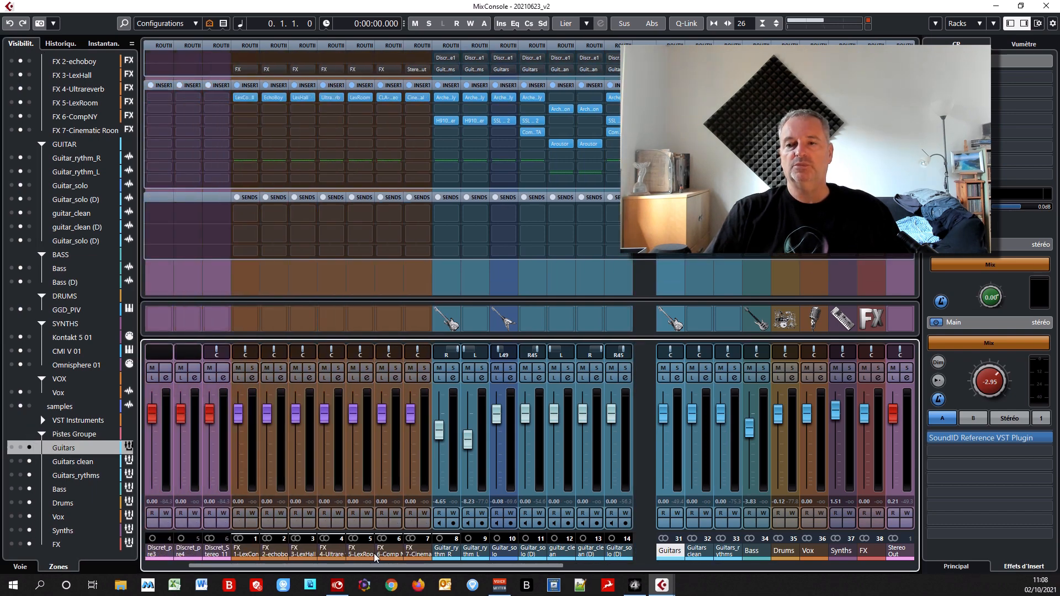
# Scroll the centre-zone channels to the last one and back to the first beside the fixed right zone.
pyautogui.scroll(-5, 574, 557)
pyautogui.click(574, 558)
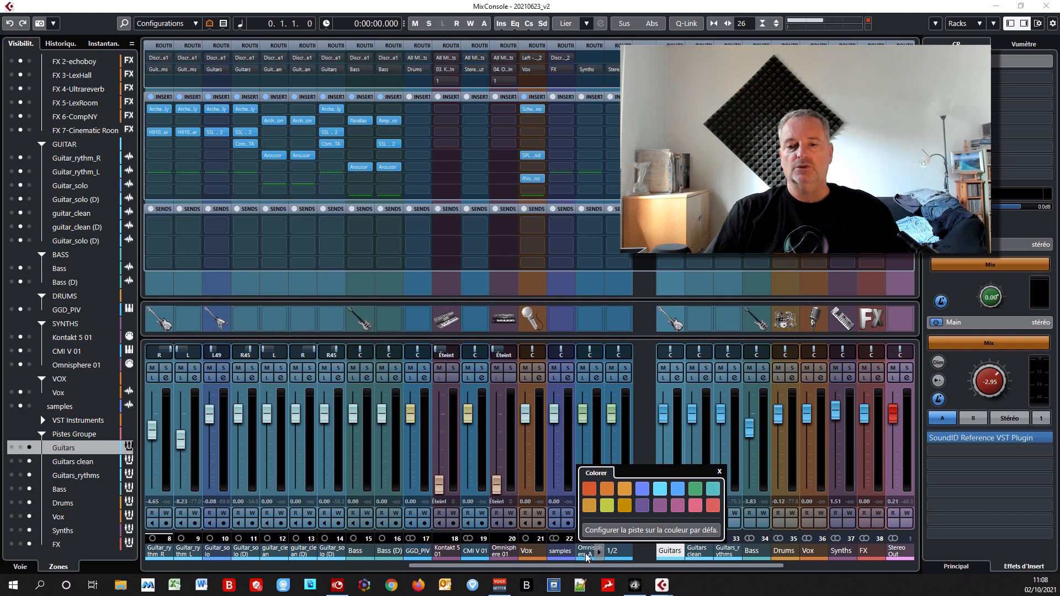
pyautogui.moveTo(605, 567); pyautogui.dragTo(250, 554)
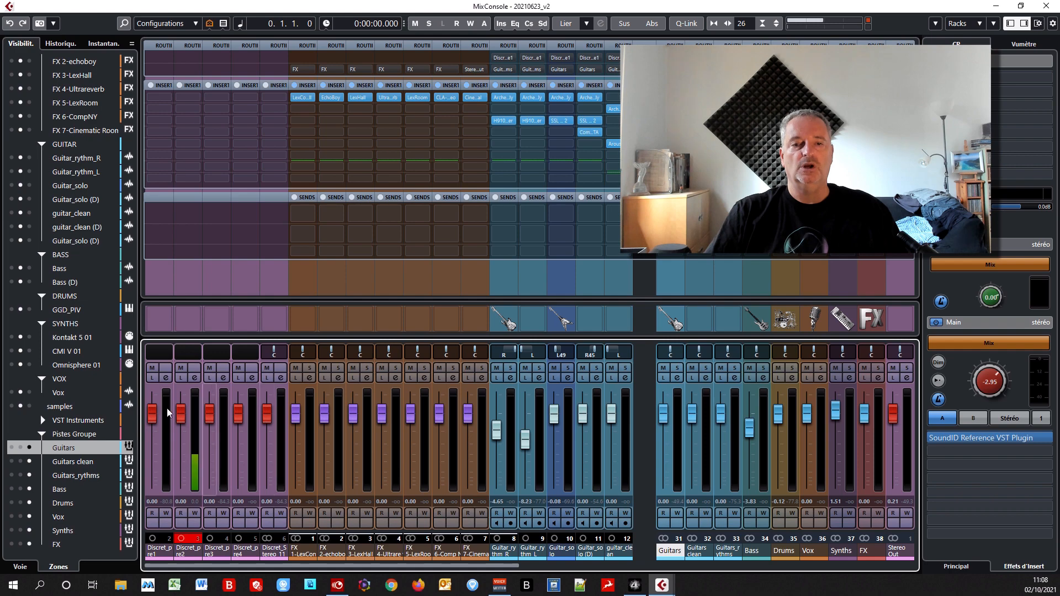
# Expand the input/output channels folder and attach Discret_pre1, Discret_pre2 and Discret_pre3 to the left zone.
pyautogui.scroll(1, 71, 142)
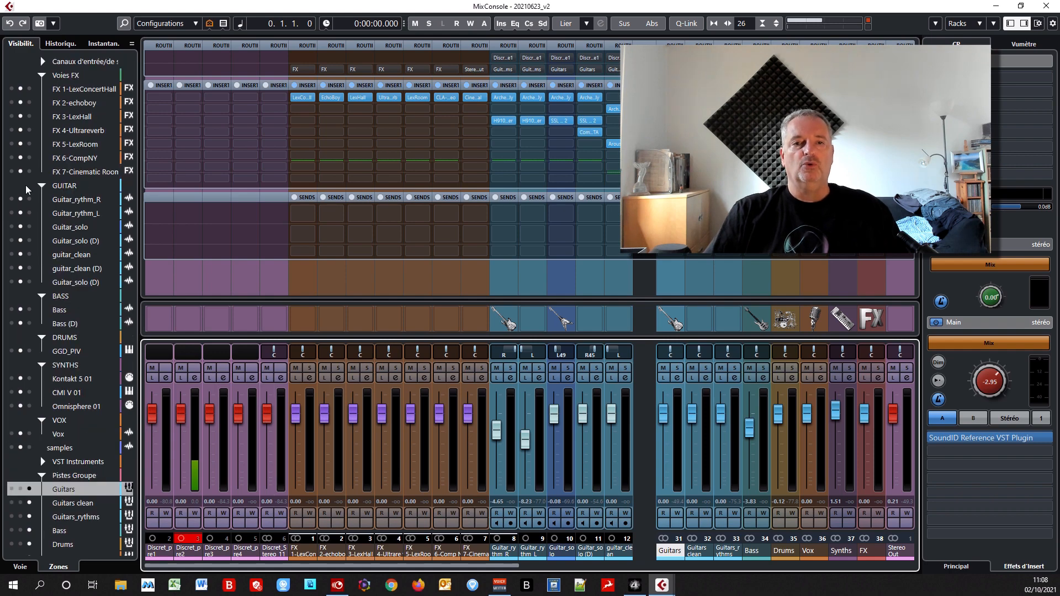
pyautogui.click(42, 61)
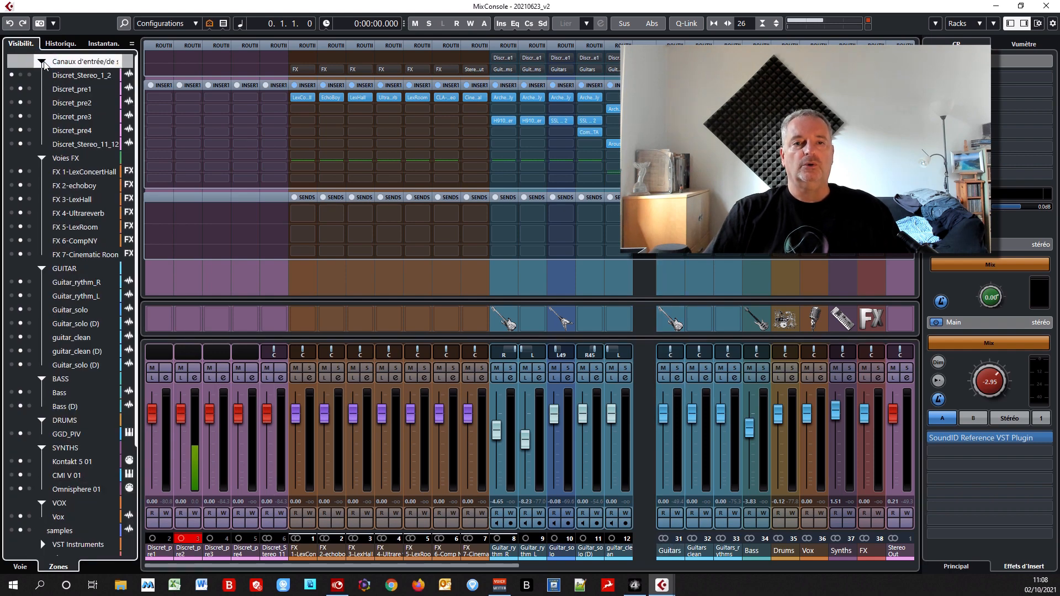
pyautogui.click(12, 89)
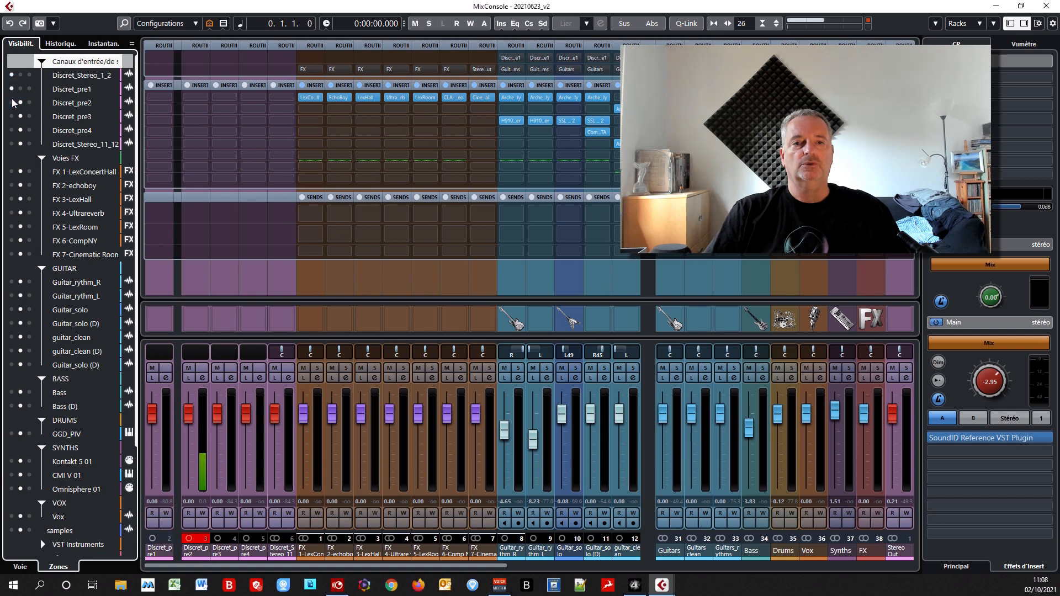
pyautogui.click(12, 117)
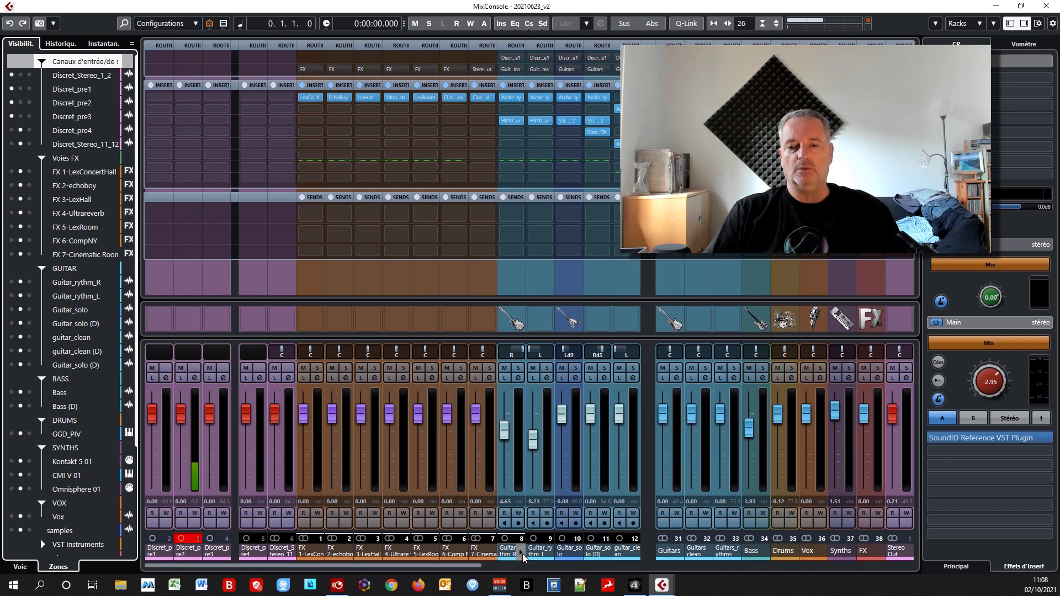
pyautogui.moveTo(479, 569); pyautogui.dragTo(457, 562)
pyautogui.click(367, 558)
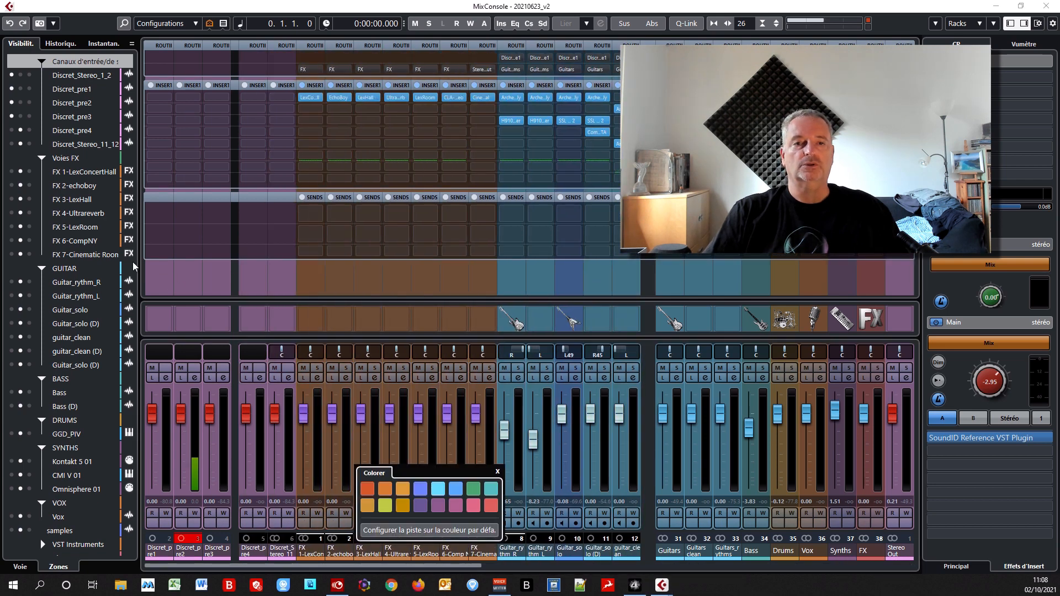
# Return Discret_Stereo_1_2 and Discret_pre1 to Discret_pre3 to the scrolling centre zone, and hide the visibility and zones list.
pyautogui.click(19, 75)
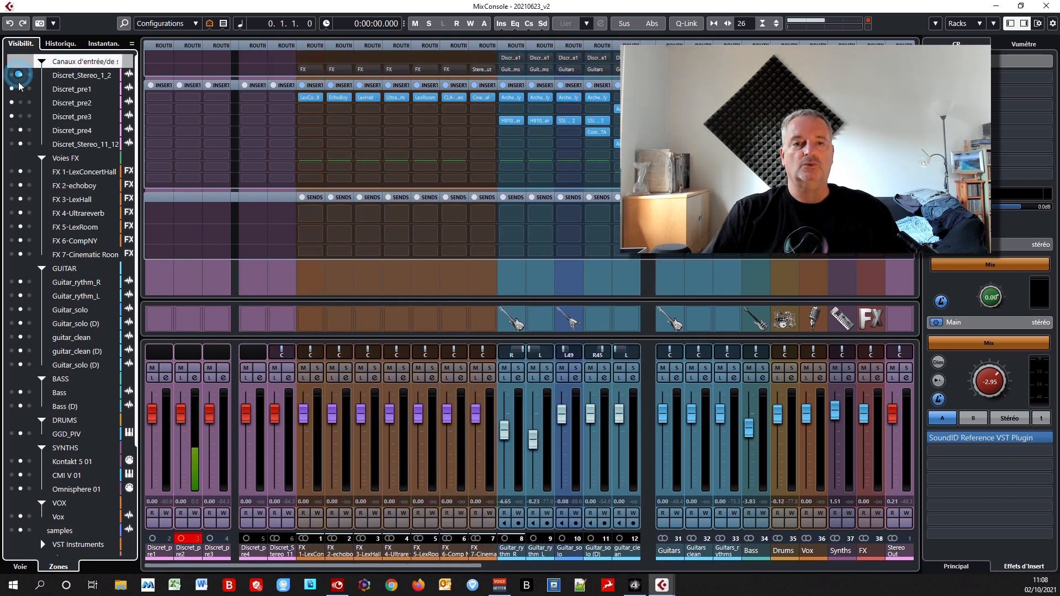
pyautogui.click(19, 103)
pyautogui.click(19, 103)
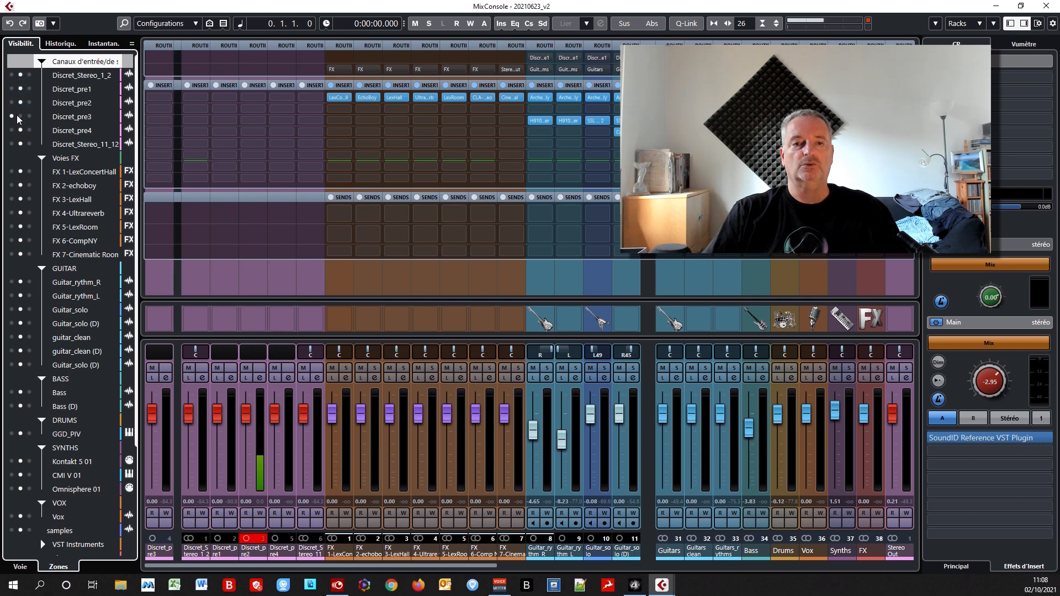
pyautogui.click(19, 117)
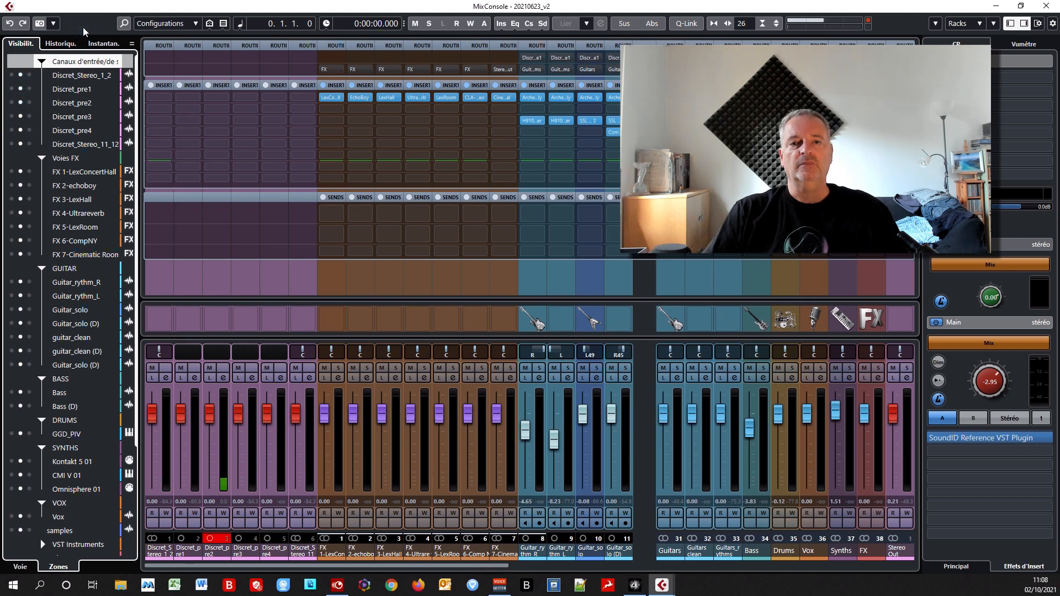
pyautogui.click(1010, 24)
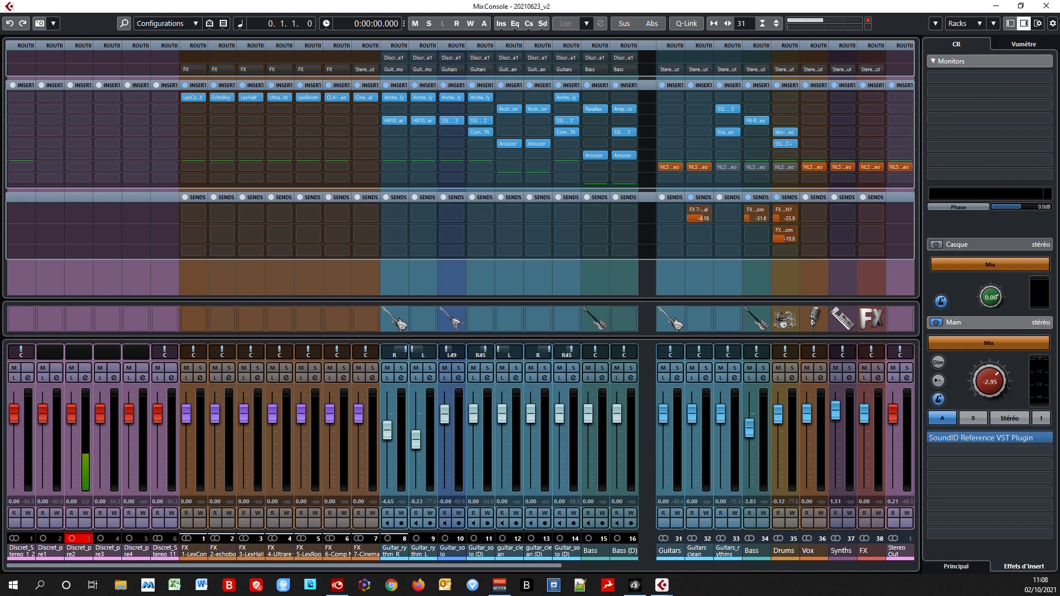
# Open a second MixConsole window, enlarge its rack area slightly and view its channel visibility configurations.
pyautogui.press('F3')
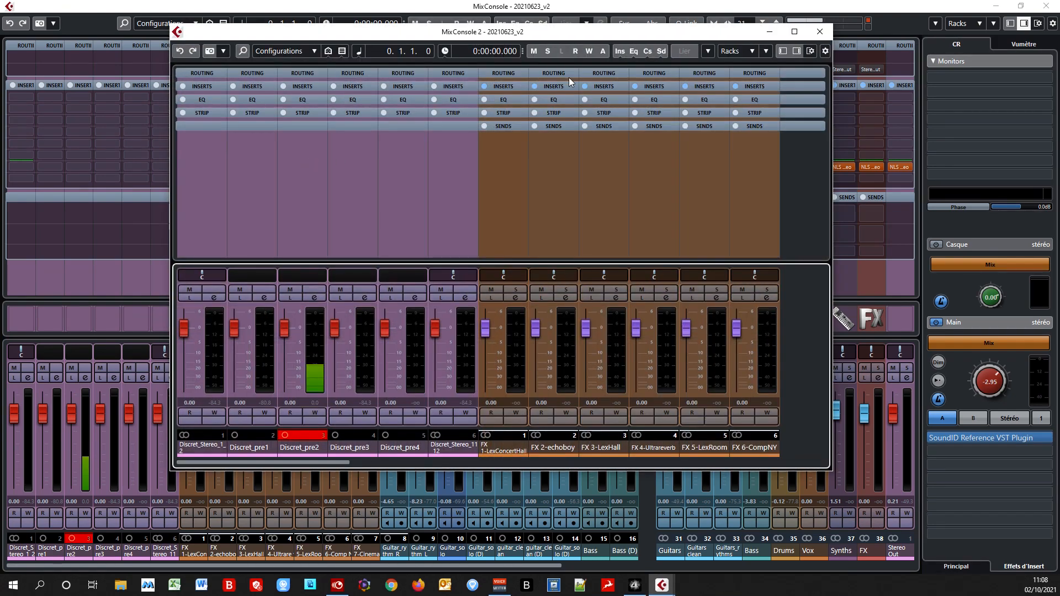
pyautogui.moveTo(558, 41); pyautogui.dragTo(528, 46)
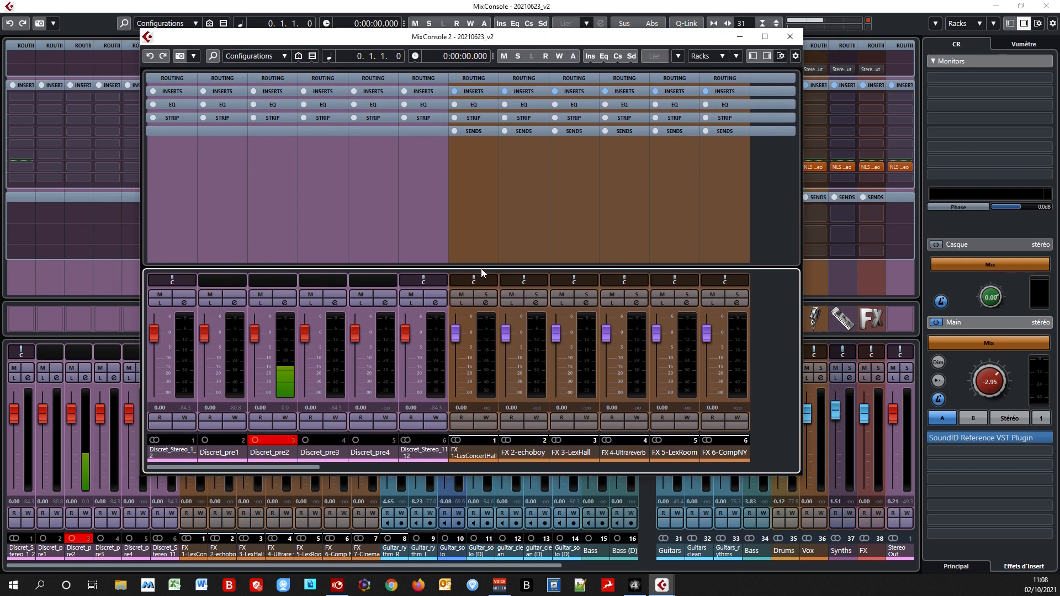
pyautogui.moveTo(485, 266)
pyautogui.mouseDown()
pyautogui.moveTo(487, 240)
pyautogui.moveTo(487, 276)
pyautogui.mouseUp()
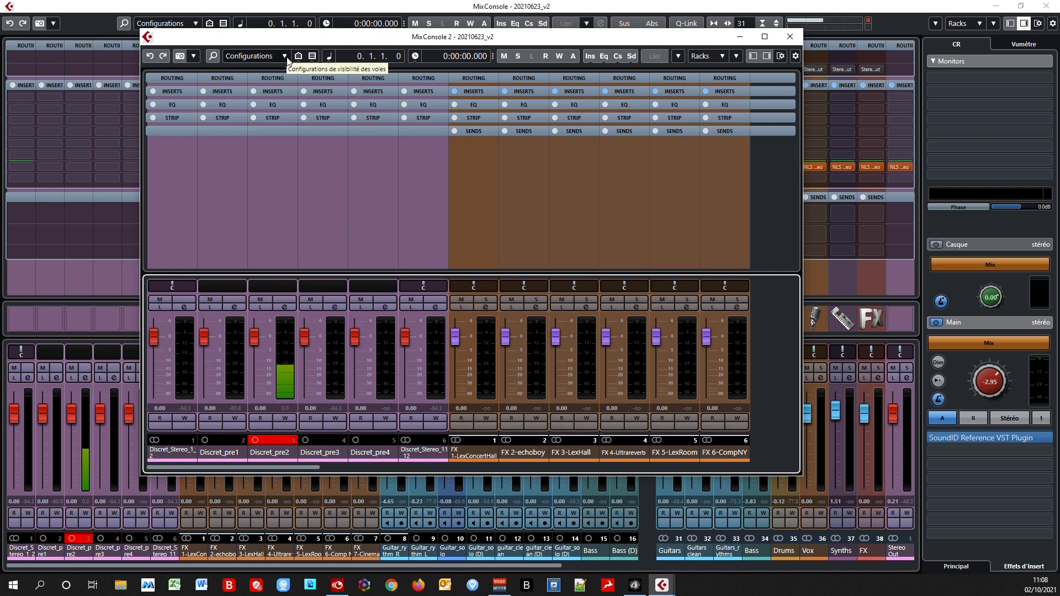
pyautogui.click(286, 56)
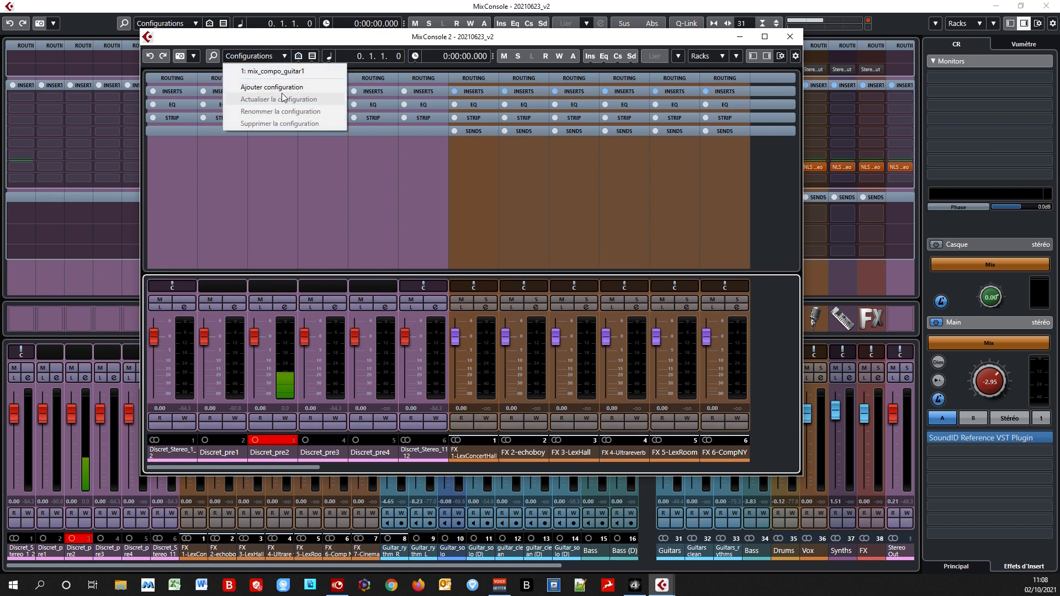
pyautogui.click(317, 168)
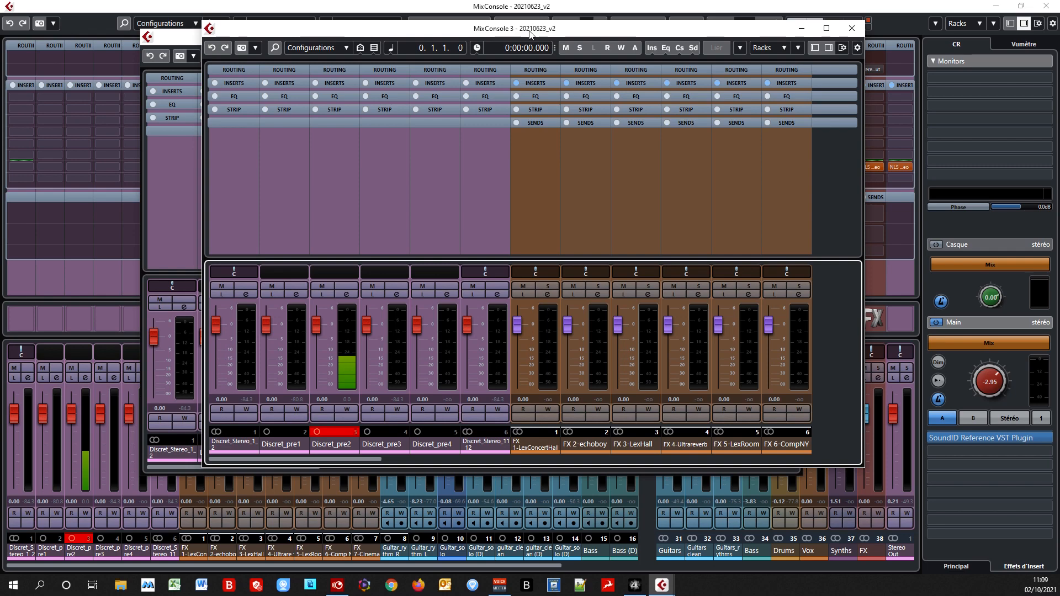
# Move the MixConsole 3 window clear of MixConsole 2, and close both extra mixer windows.
pyautogui.moveTo(529, 34); pyautogui.dragTo(687, 70)
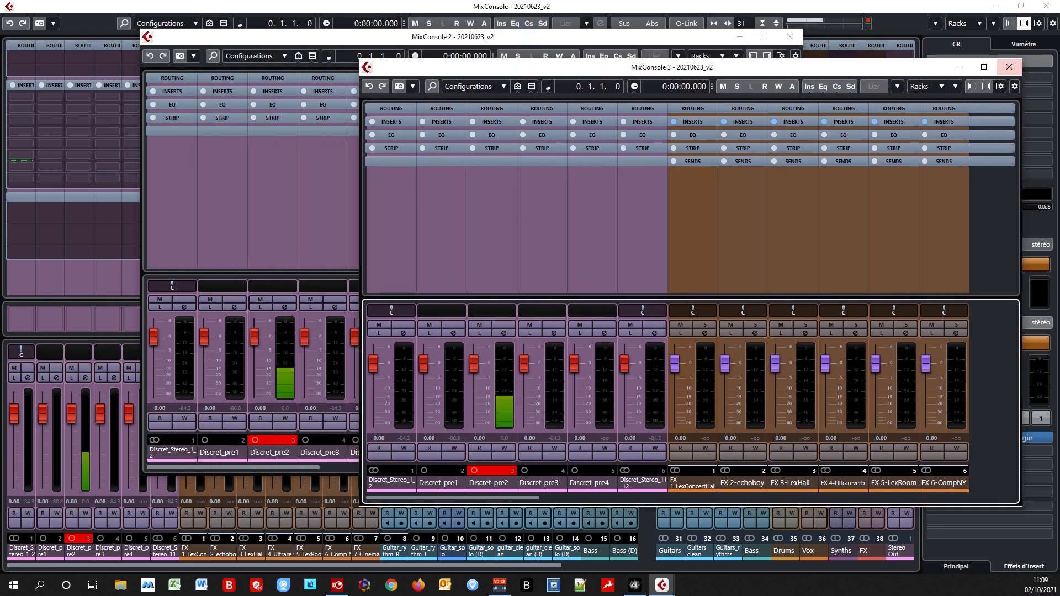
pyautogui.click(1009, 67)
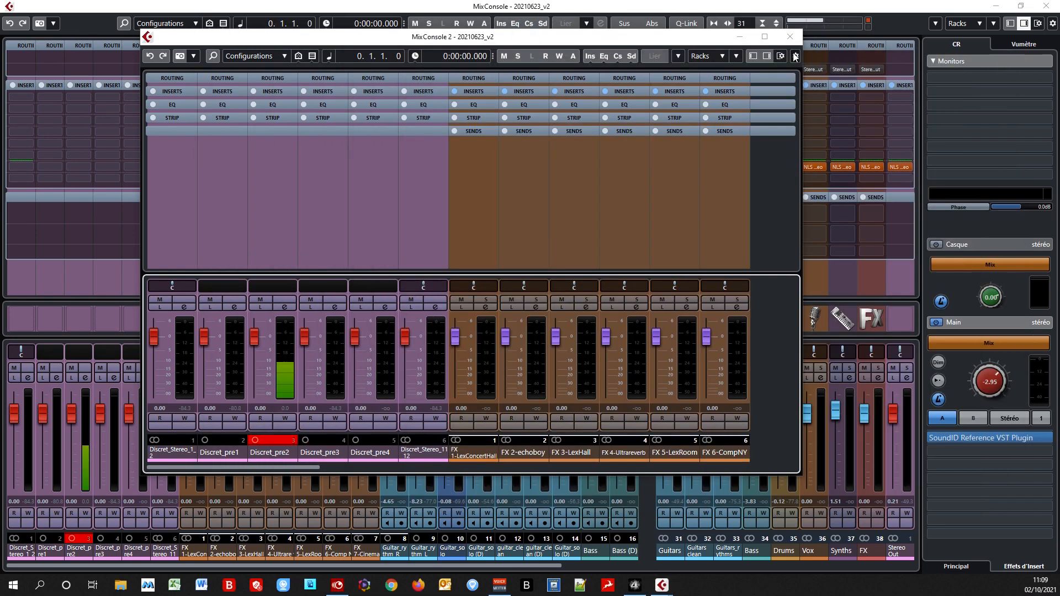
pyautogui.click(789, 36)
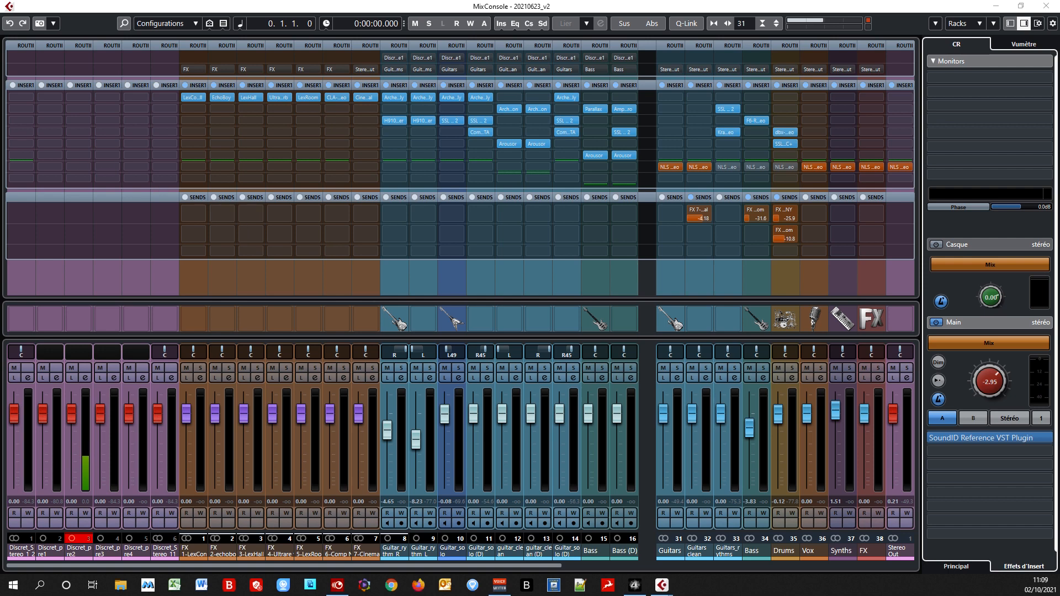
# Bring the project window onto this screen, maximise it and look through the guitar, bass and drum tracks.
pyautogui.moveTo(0, 34); pyautogui.dragTo(514, 31)
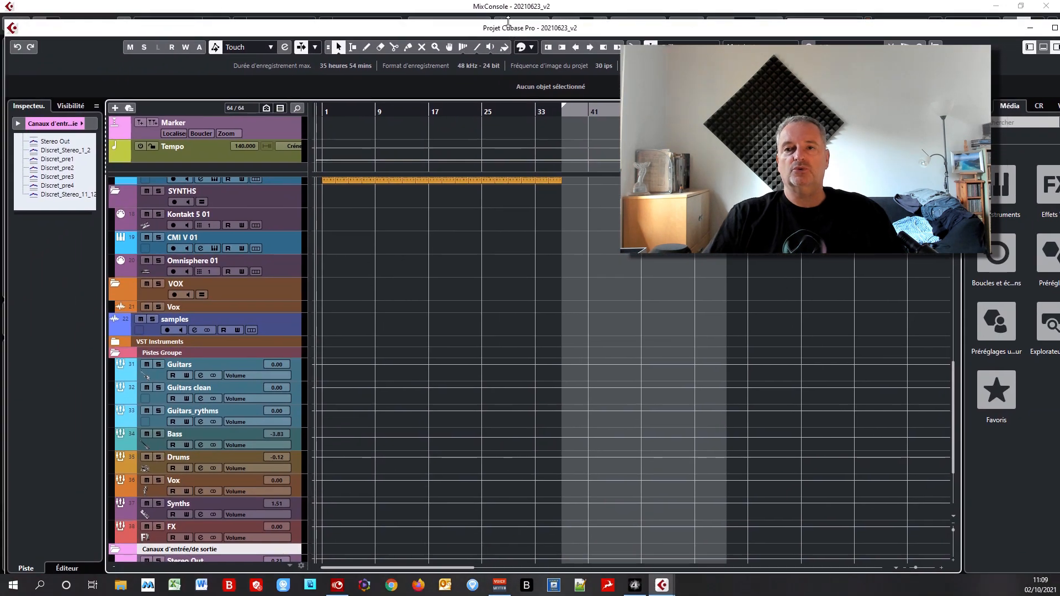
pyautogui.doubleClick(574, 28)
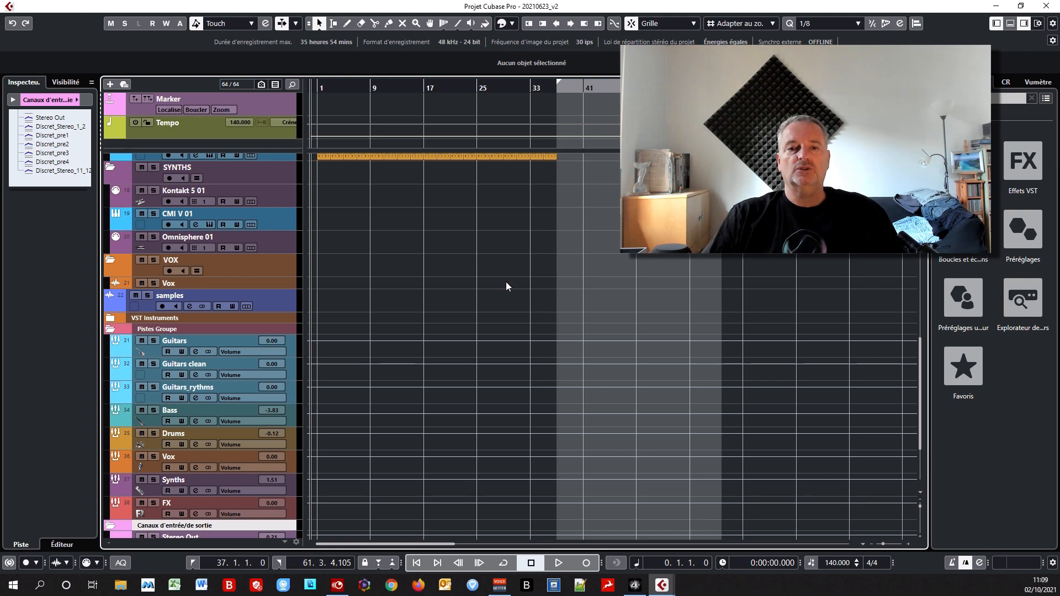
pyautogui.scroll(10, 507, 286)
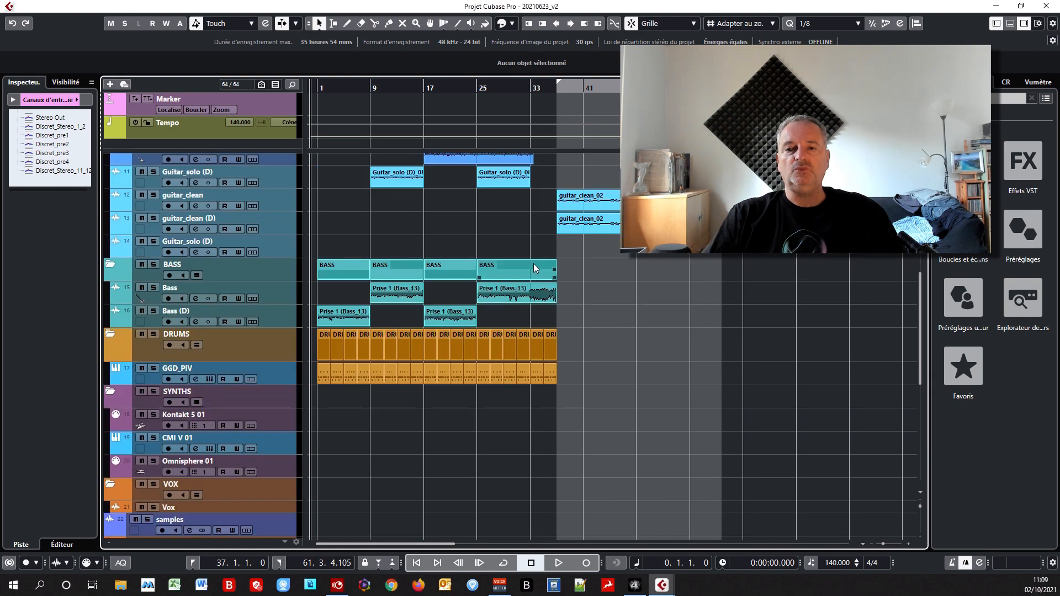
pyautogui.scroll(3, 534, 268)
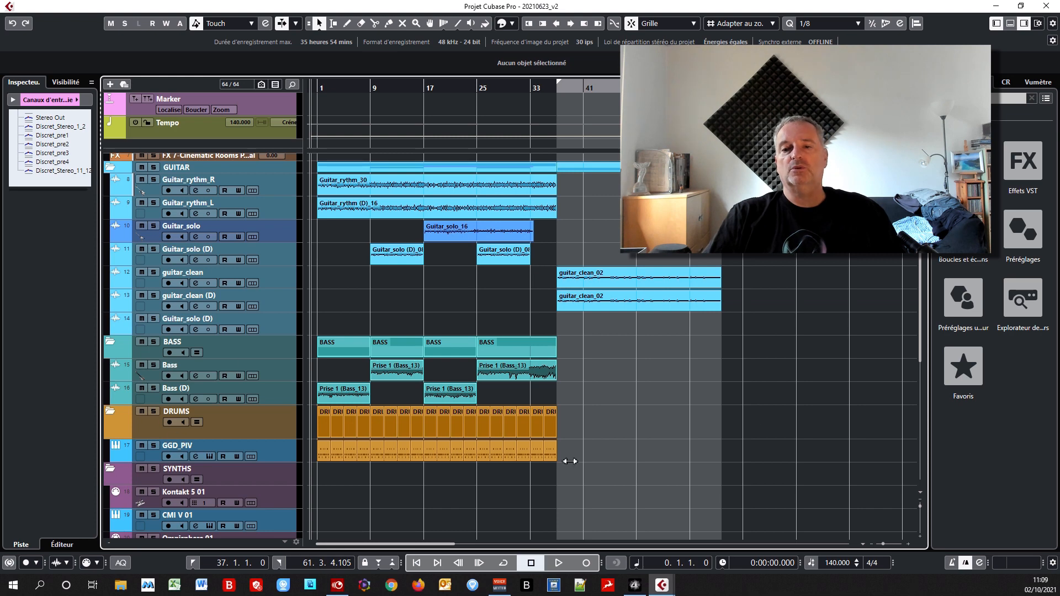
pyautogui.scroll(-3, 720, 371)
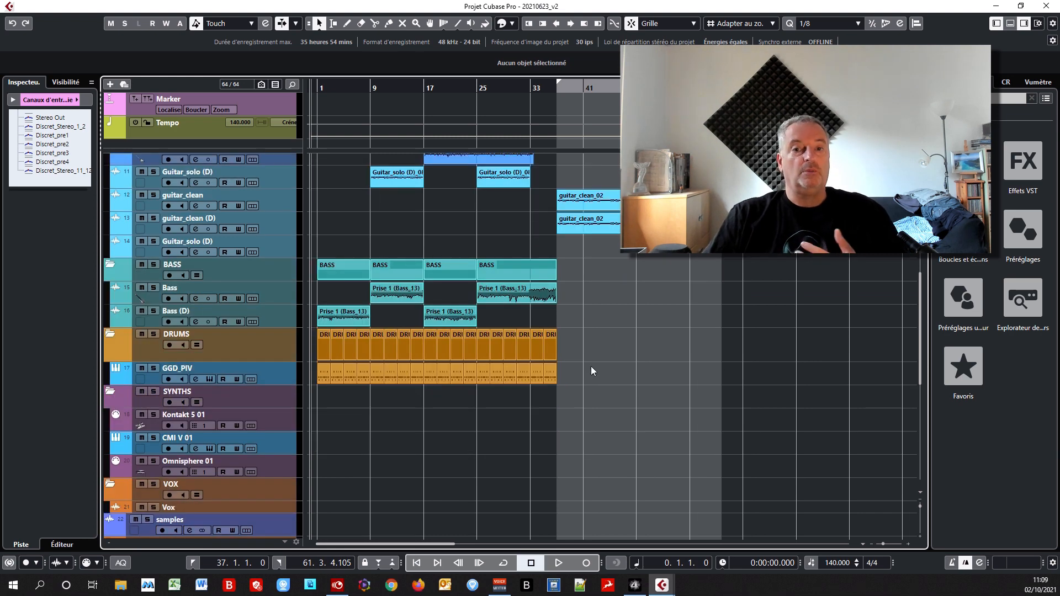
# Show the MixConsole in the project window's lower zone, and try enlarging it before returning it to its original height.
pyautogui.click(1011, 27)
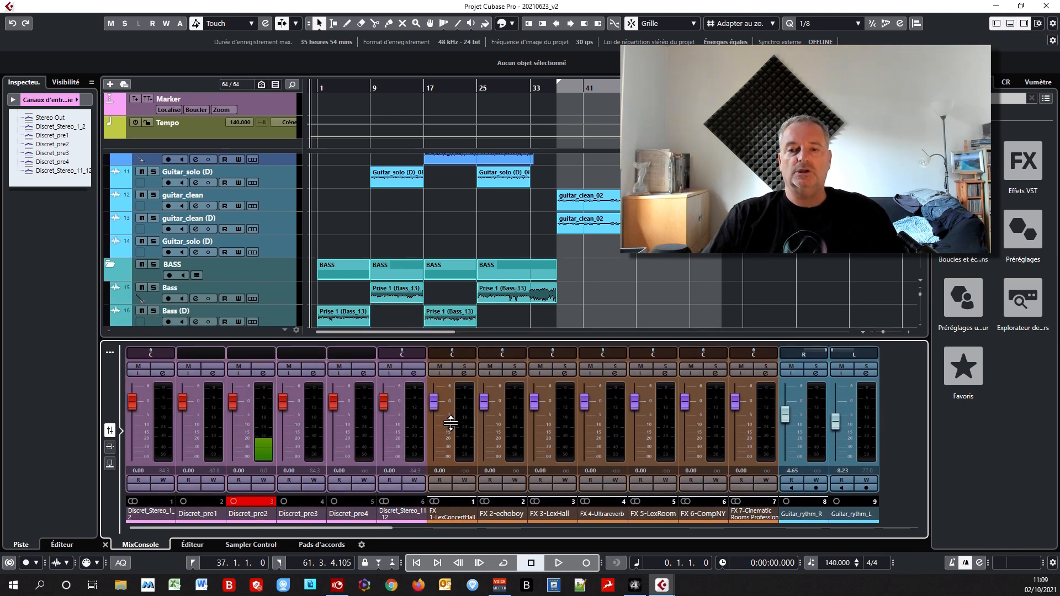
pyautogui.moveTo(461, 333); pyautogui.dragTo(475, 142)
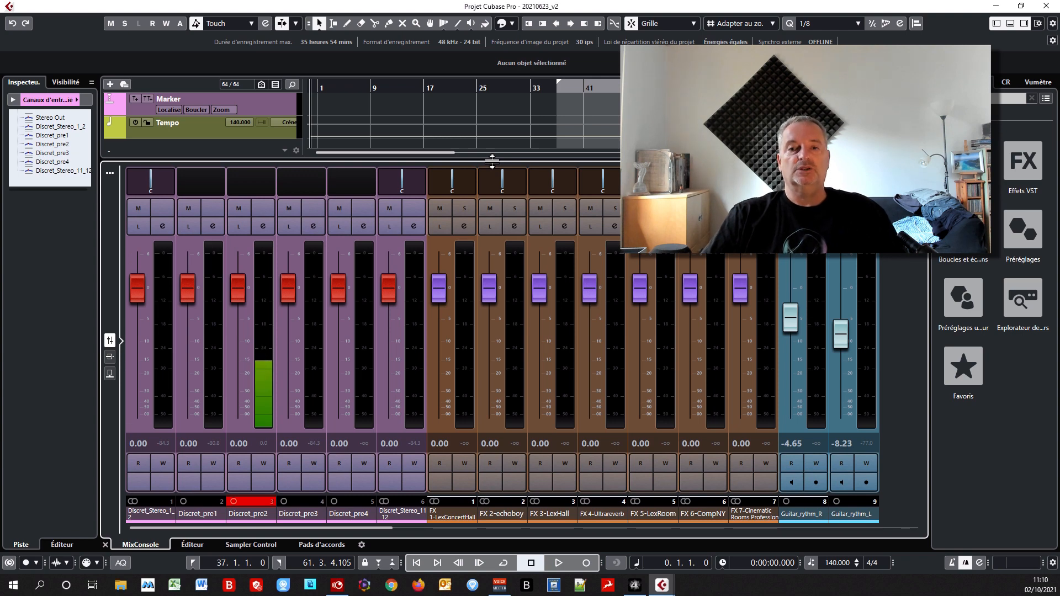
pyautogui.moveTo(485, 160); pyautogui.dragTo(484, 363)
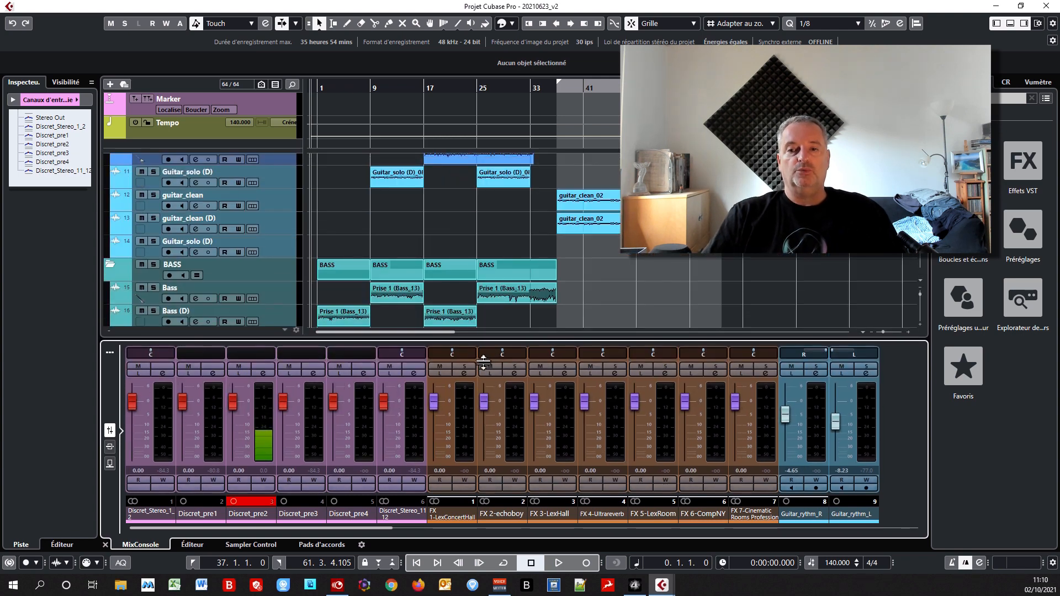
# Move the project window off this screen and return to the full MixConsole window.
pyautogui.scroll(-2, 427, 227)
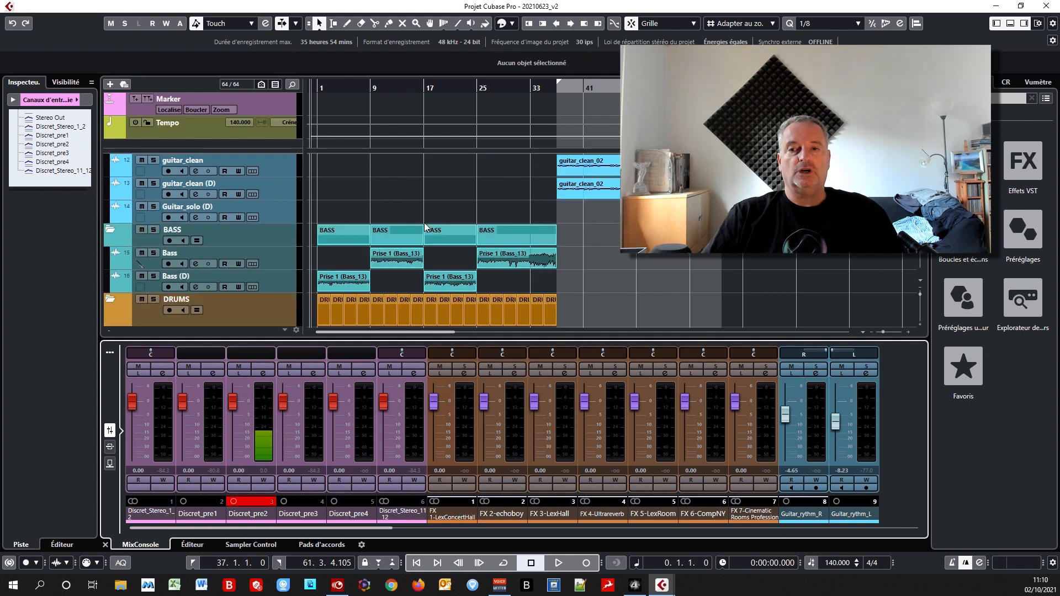
pyautogui.click(576, 218)
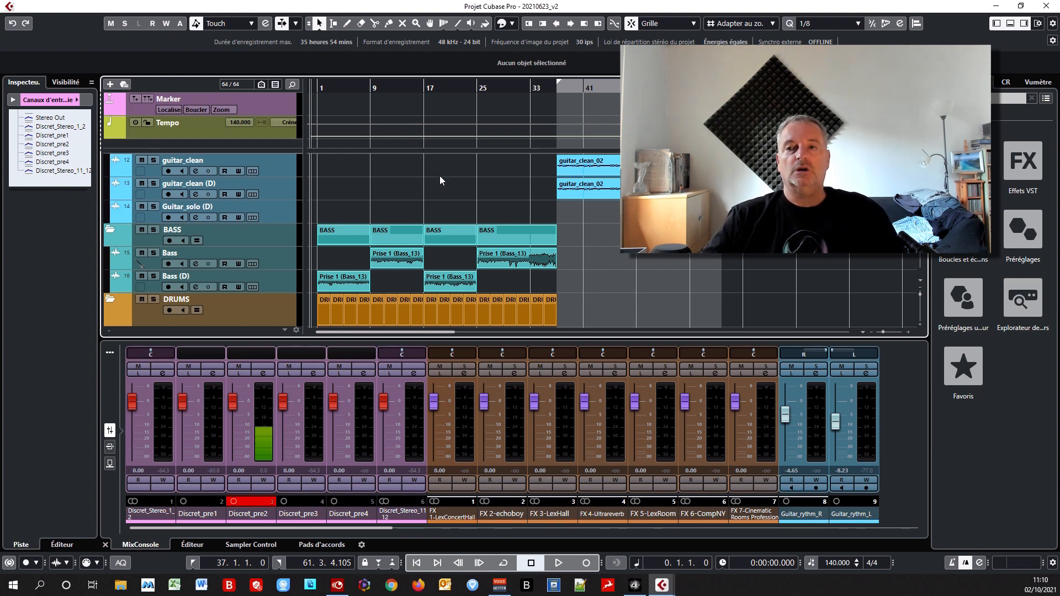
pyautogui.press('F3')
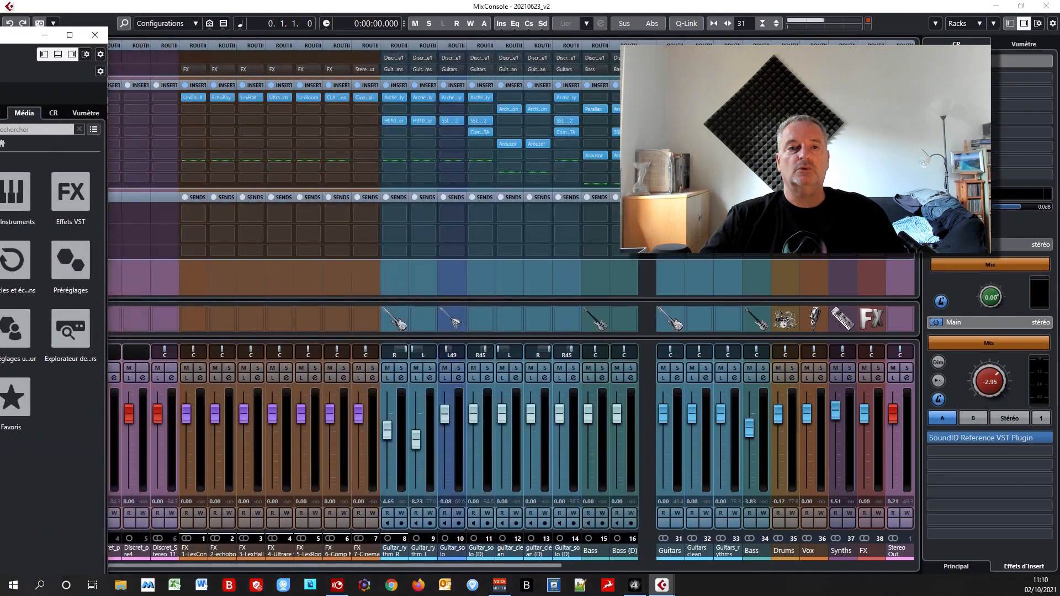